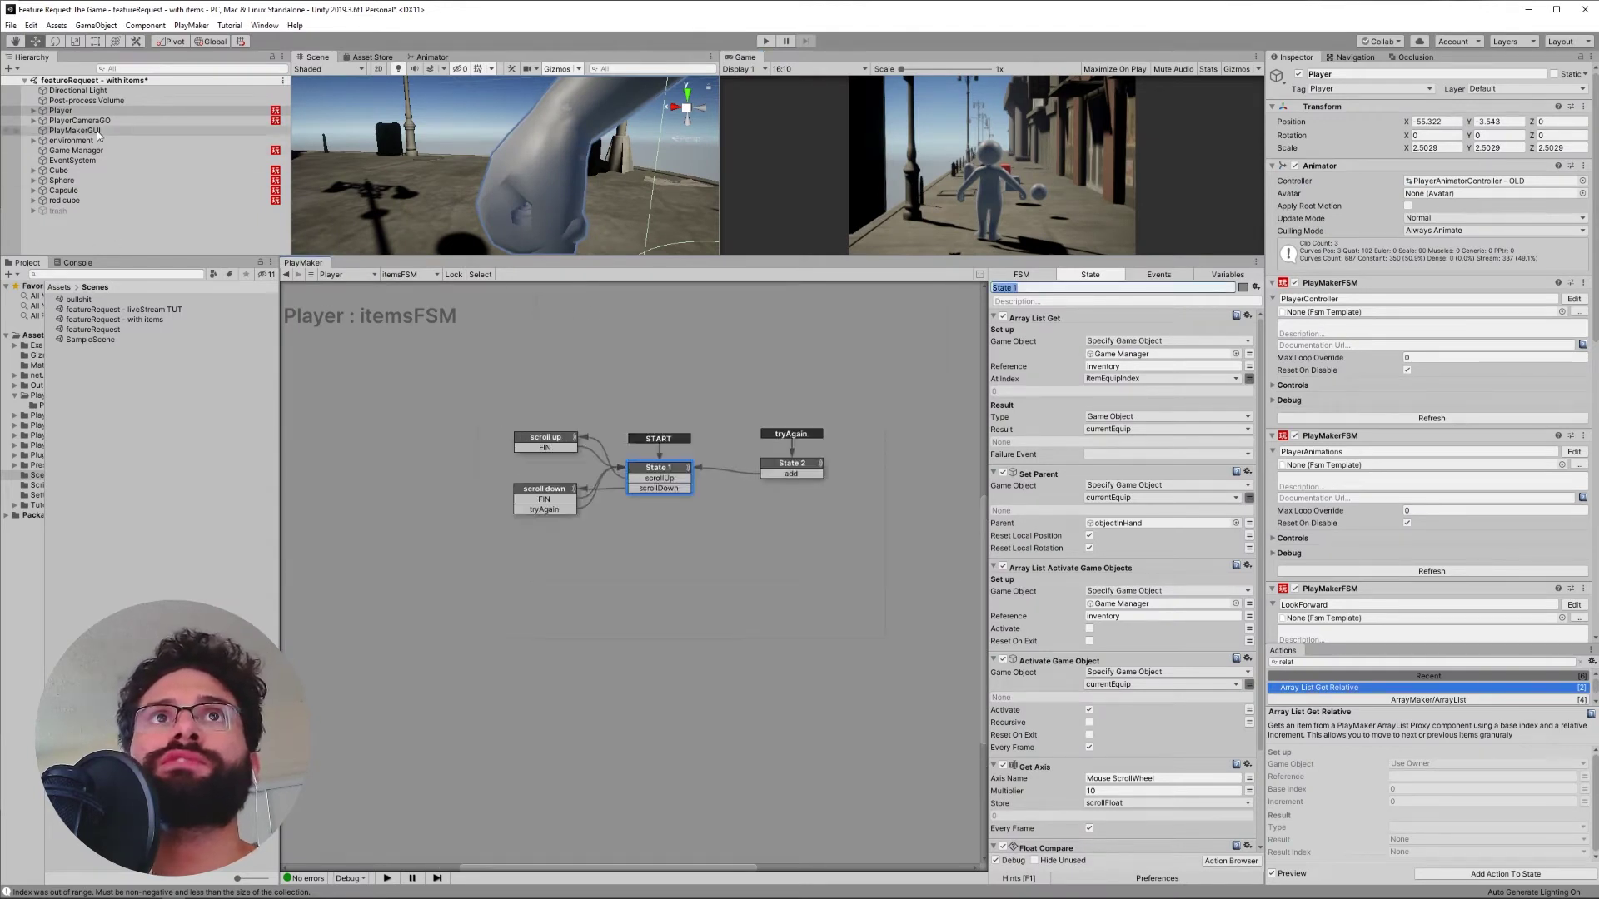
Select Player, inspect its itemsFSM, expand its bone hierarchy and widen the Scene view.
{"action": "left_click", "coordinate": [60, 110]}
{"action": "scroll", "coordinate": [1332, 446], "scroll_direction": "down", "scroll_amount": 3}
{"action": "scroll", "coordinate": [1332, 446], "scroll_direction": "down", "scroll_amount": 5}
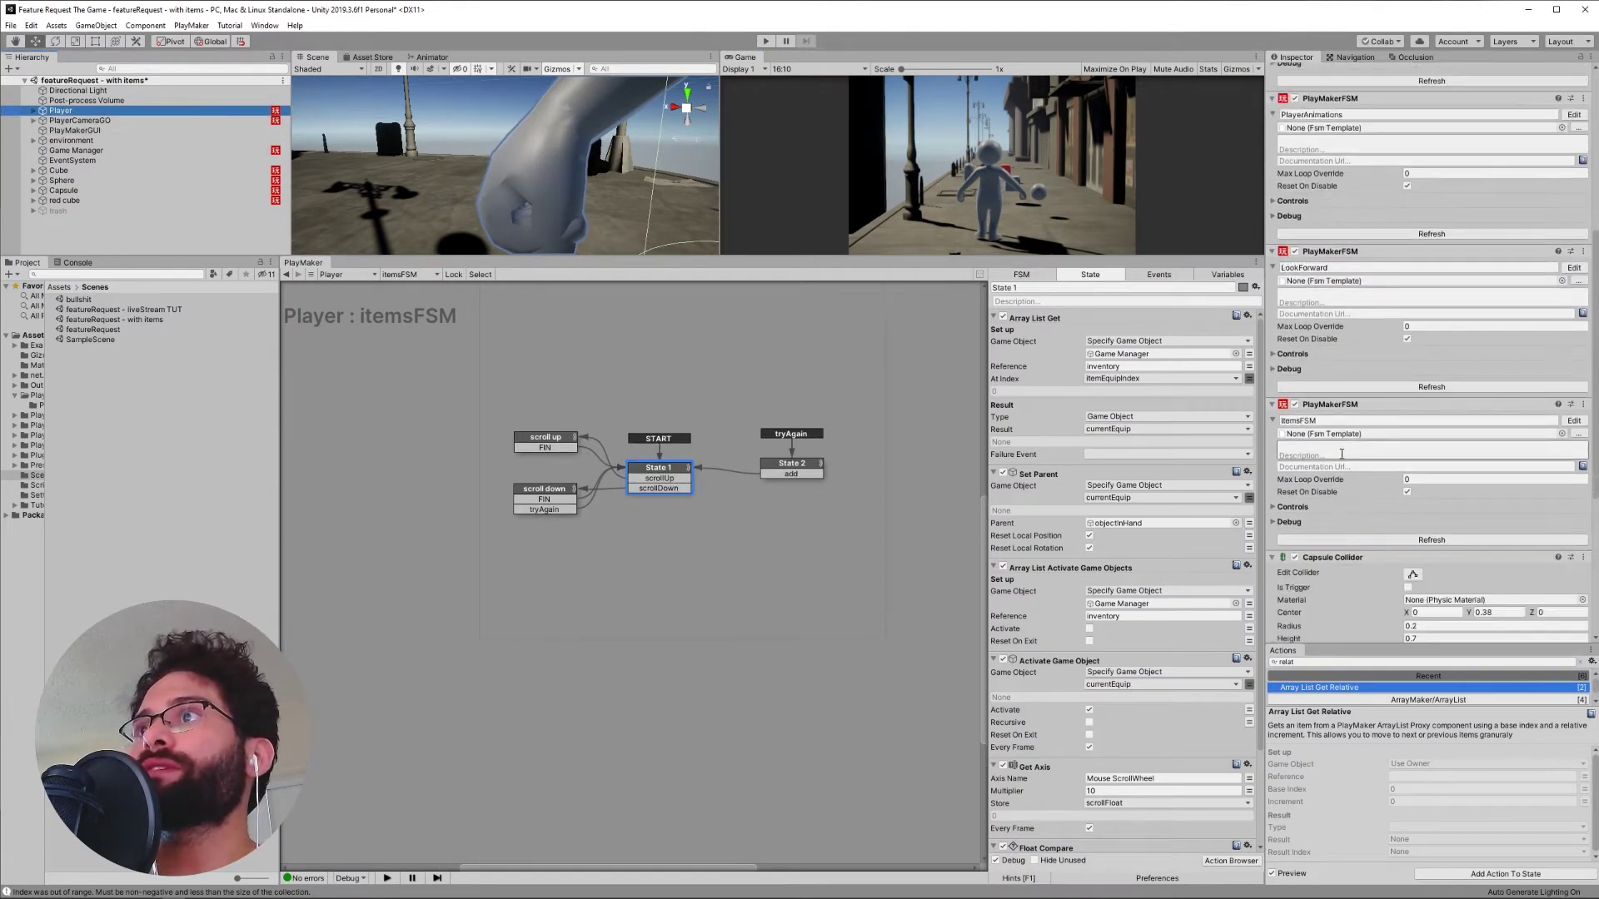
{"action": "left_click", "coordinate": [1328, 422]}
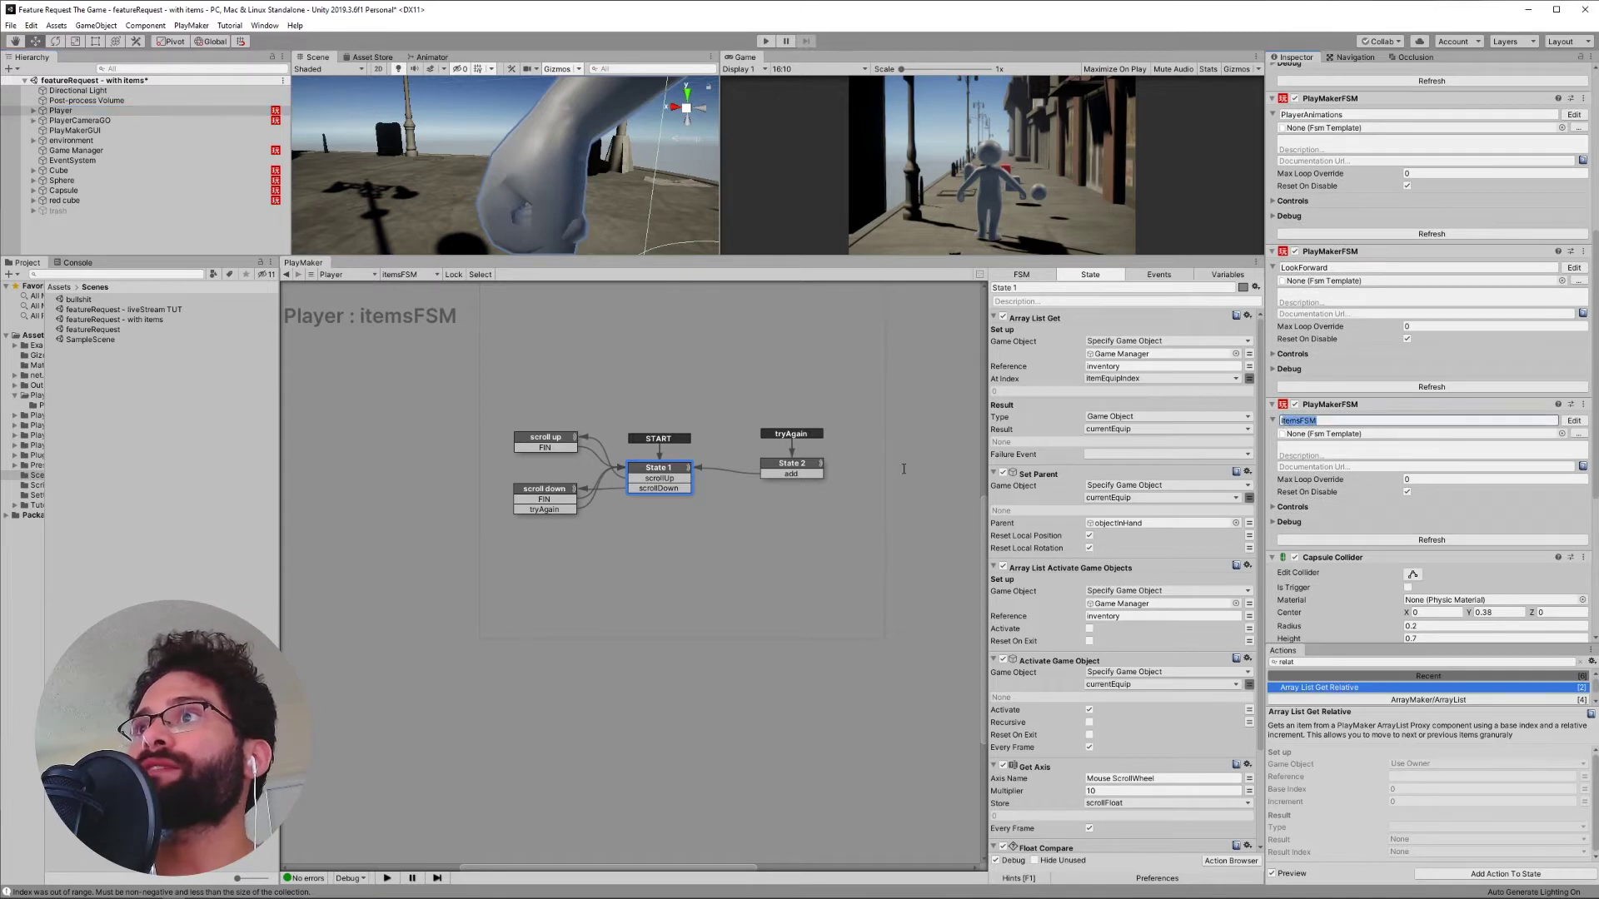
{"action": "left_click", "coordinate": [861, 474]}
{"action": "left_click", "coordinate": [653, 468]}
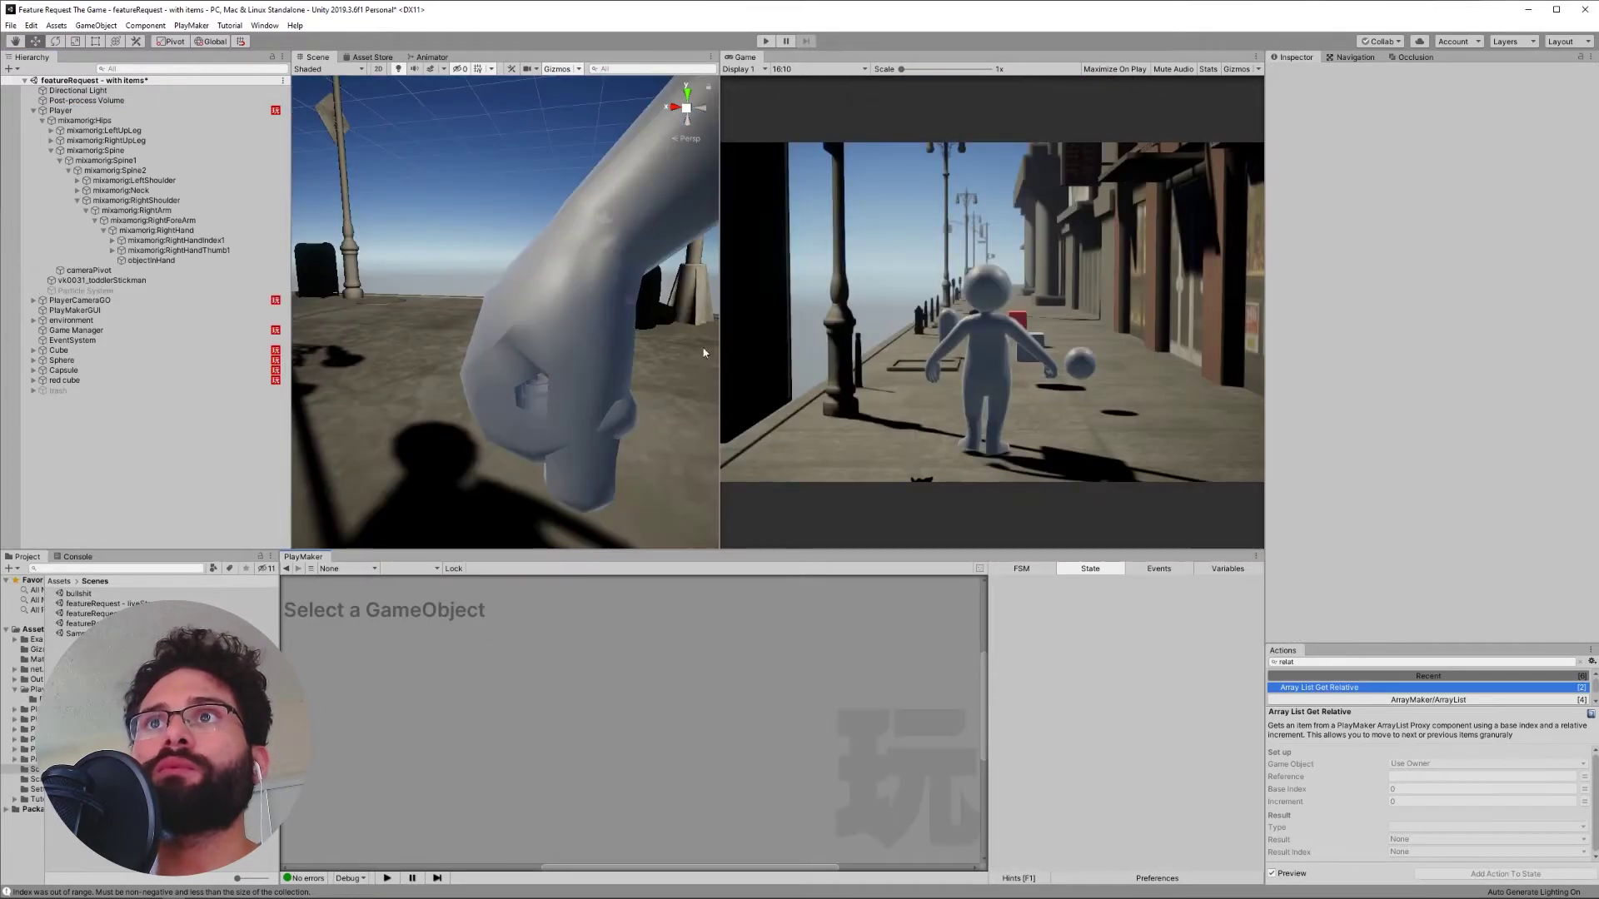
{"action": "left_click_drag", "start_coordinate": [715, 340], "coordinate": [860, 340]}
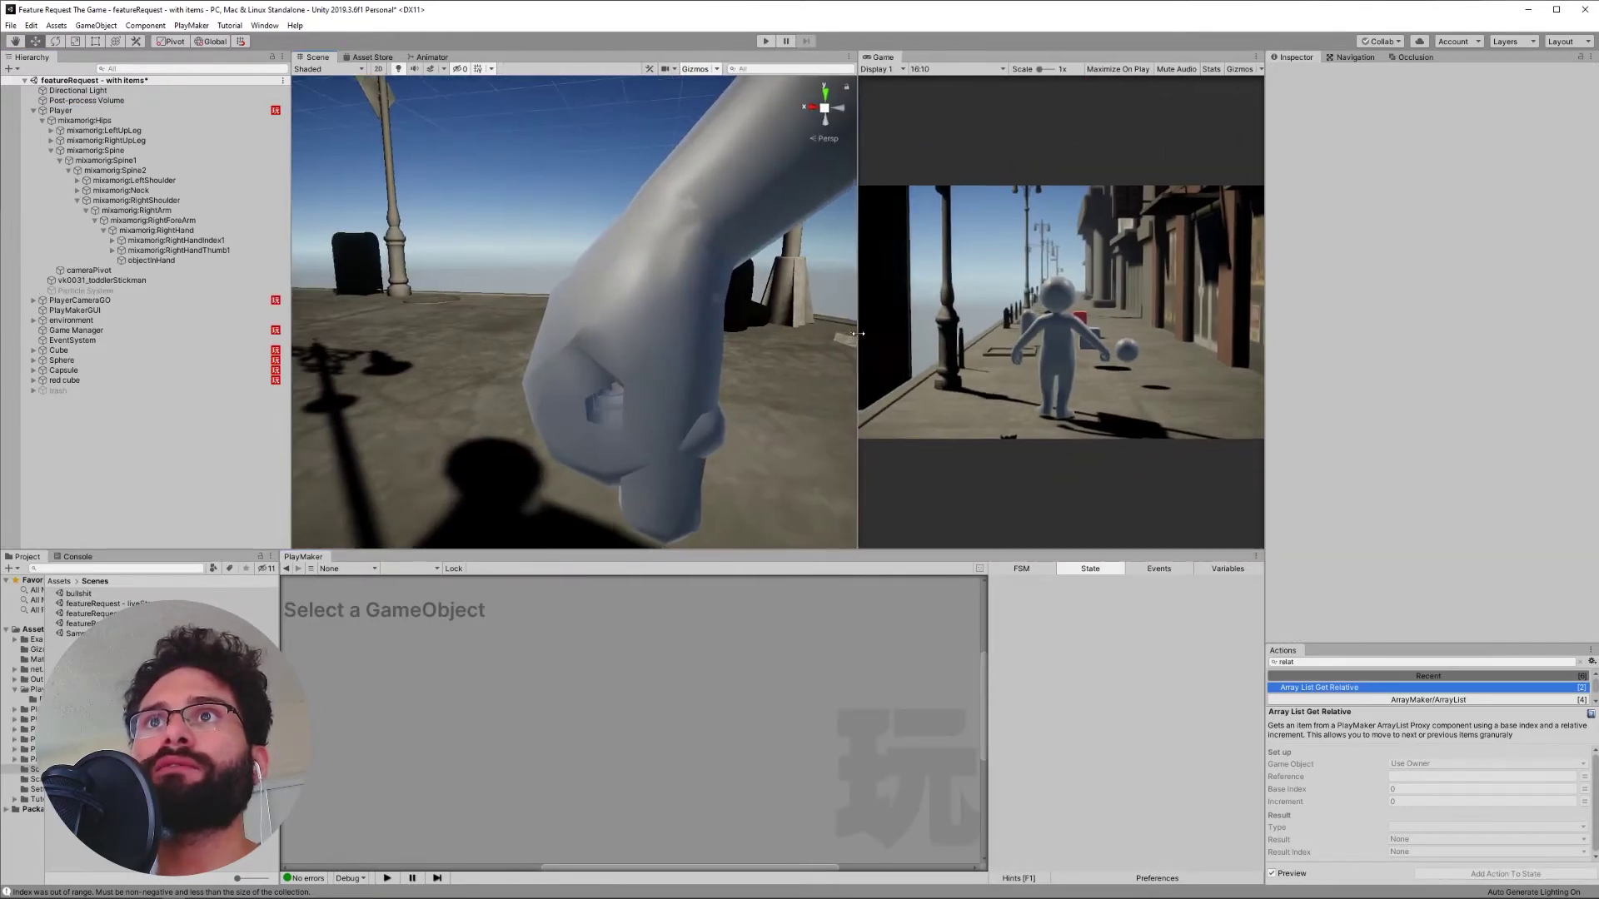
Select the objectInHand holder under the right hand bone and frame it in the Scene view.
{"action": "left_click", "coordinate": [161, 262]}
{"action": "scroll", "coordinate": [558, 324], "scroll_direction": "down", "scroll_amount": 5}
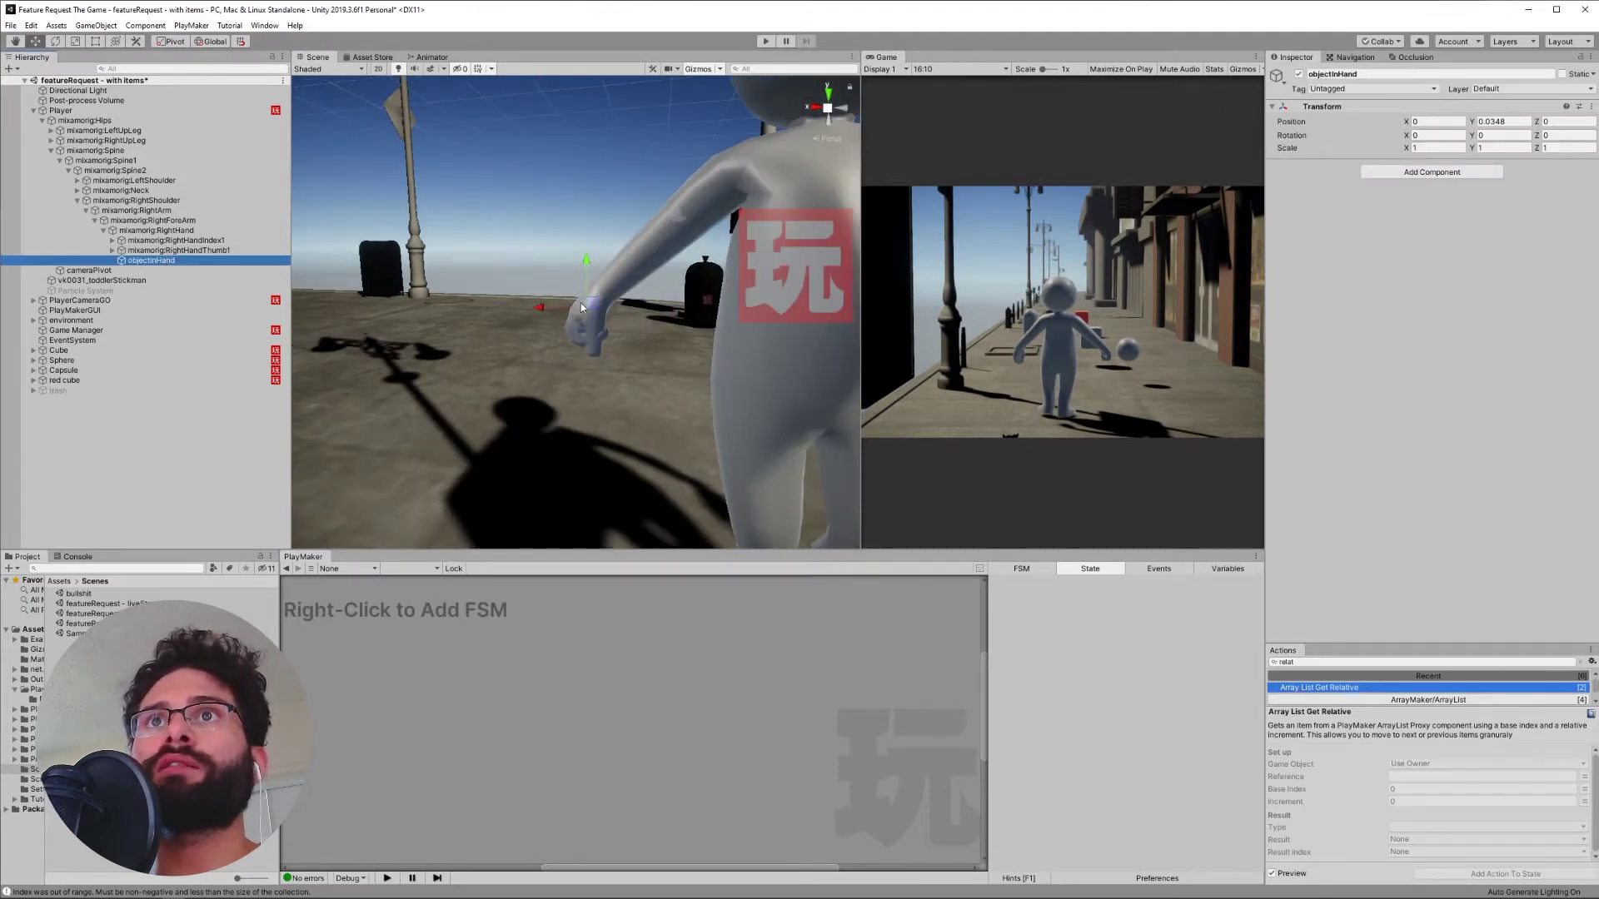
{"action": "right_click_drag", "start_coordinate": [581, 308], "coordinate": [530, 282]}
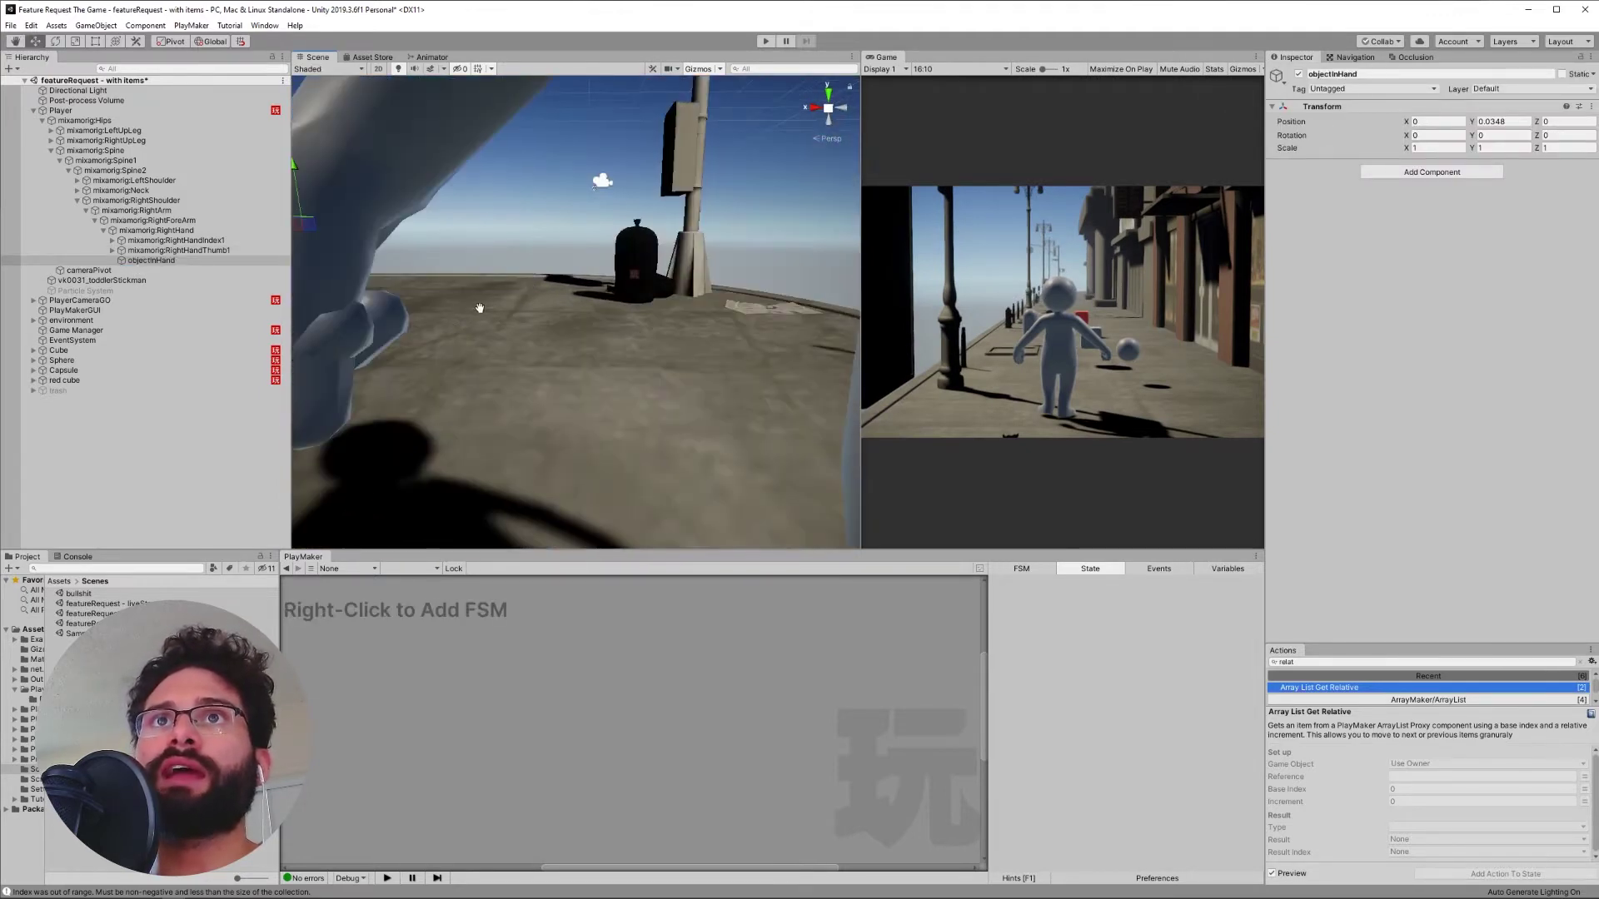
{"action": "key", "text": "f"}
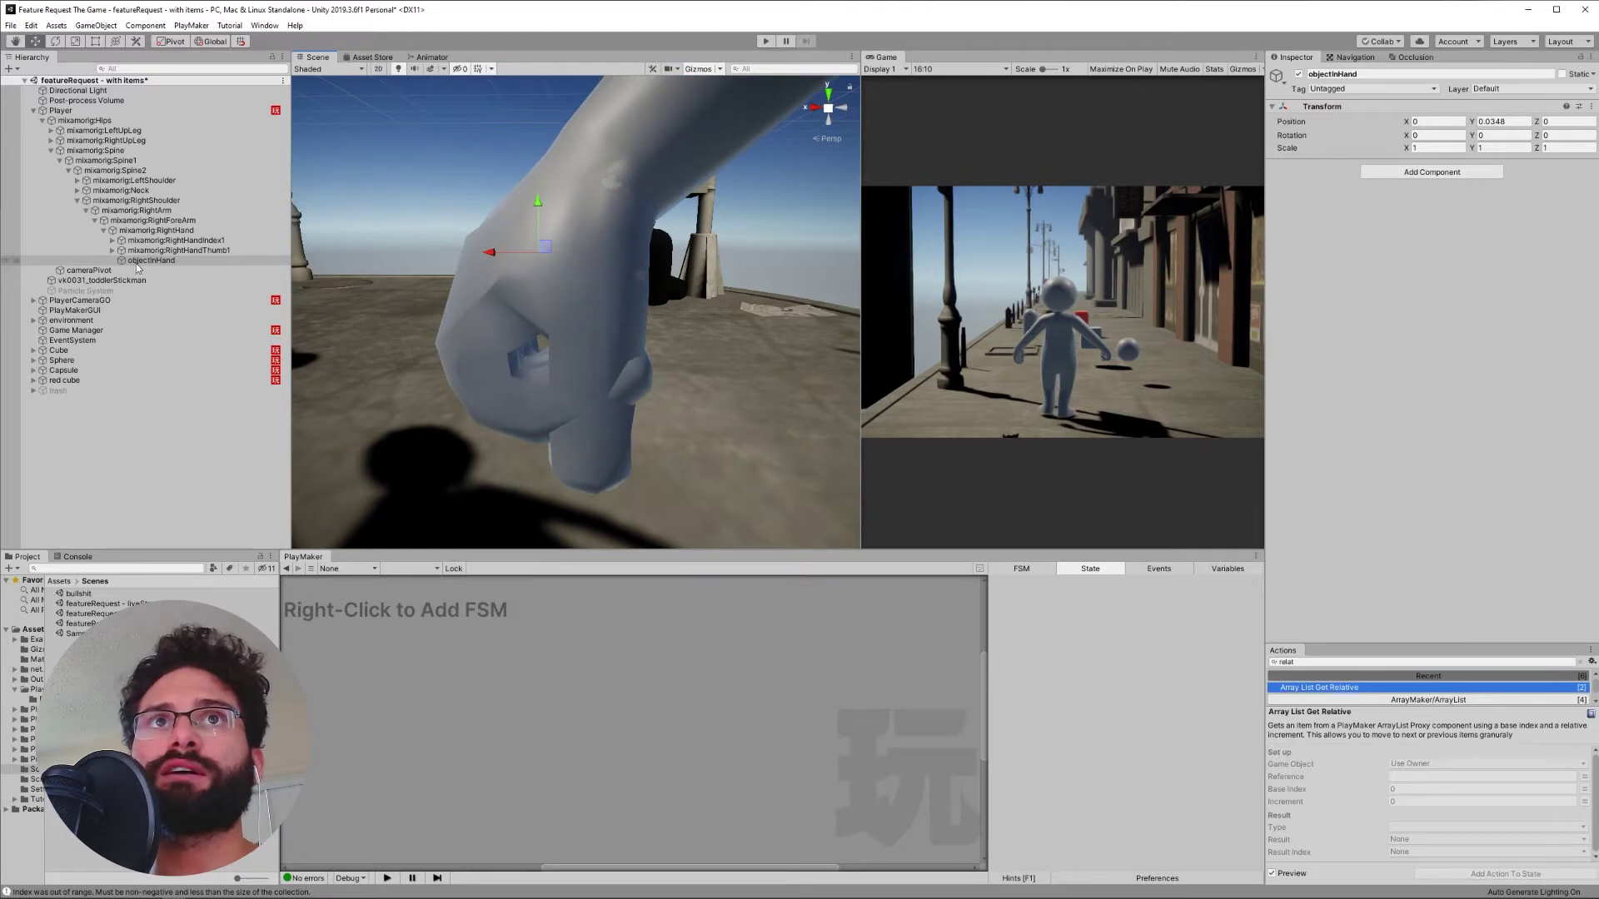
{"action": "left_click", "coordinate": [127, 232]}
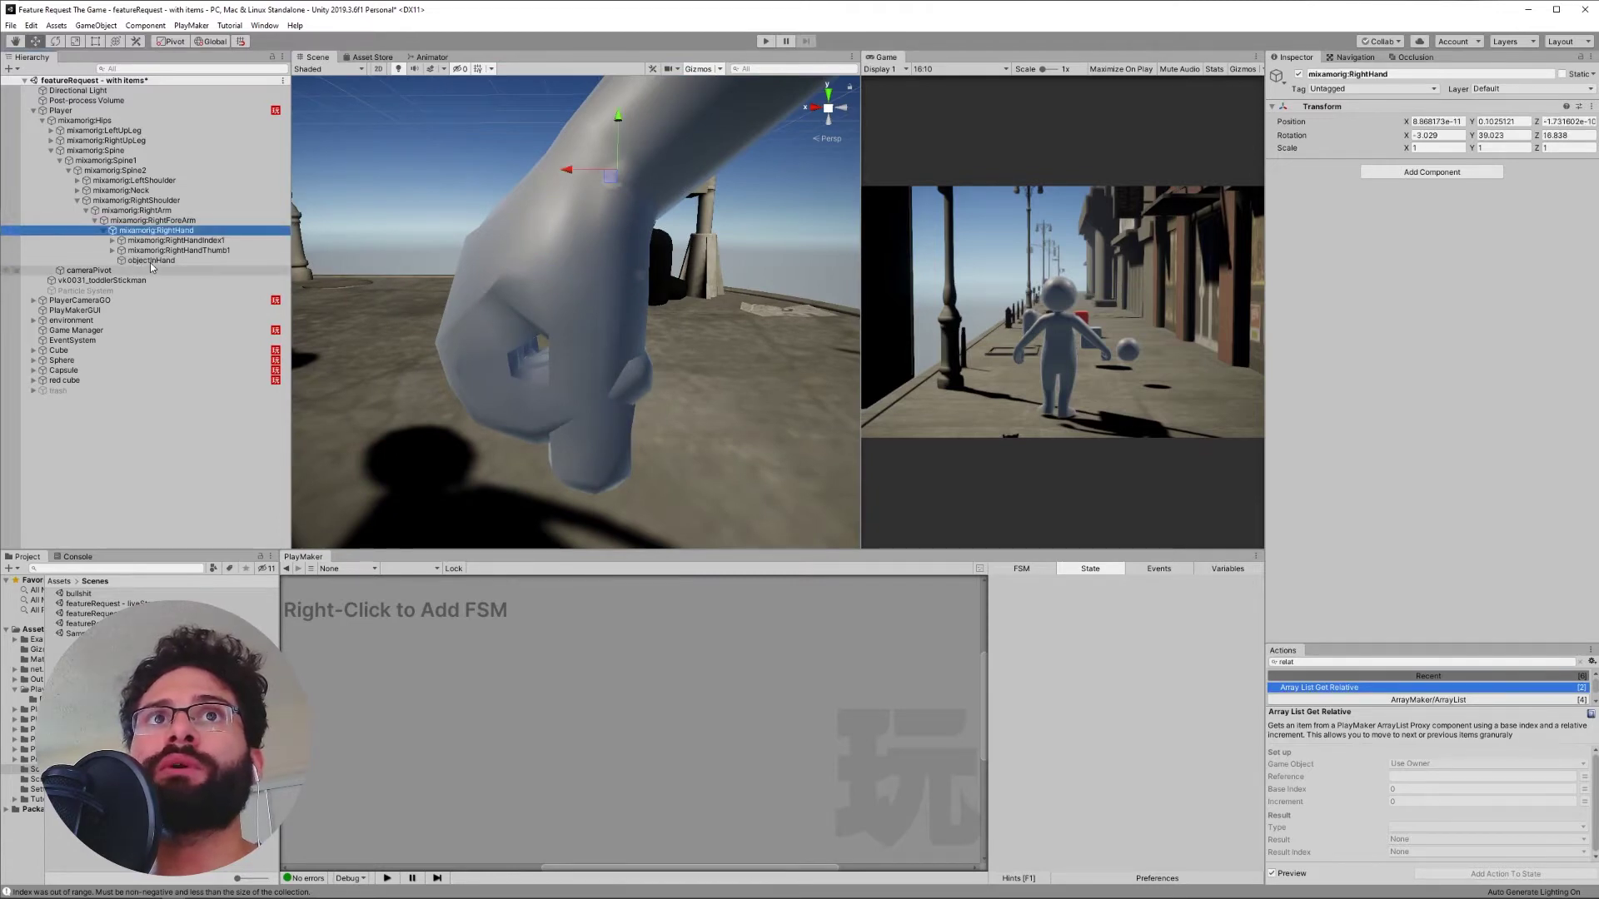
{"action": "left_click", "coordinate": [150, 260]}
{"action": "right_click_drag", "start_coordinate": [649, 301], "coordinate": [762, 277]}
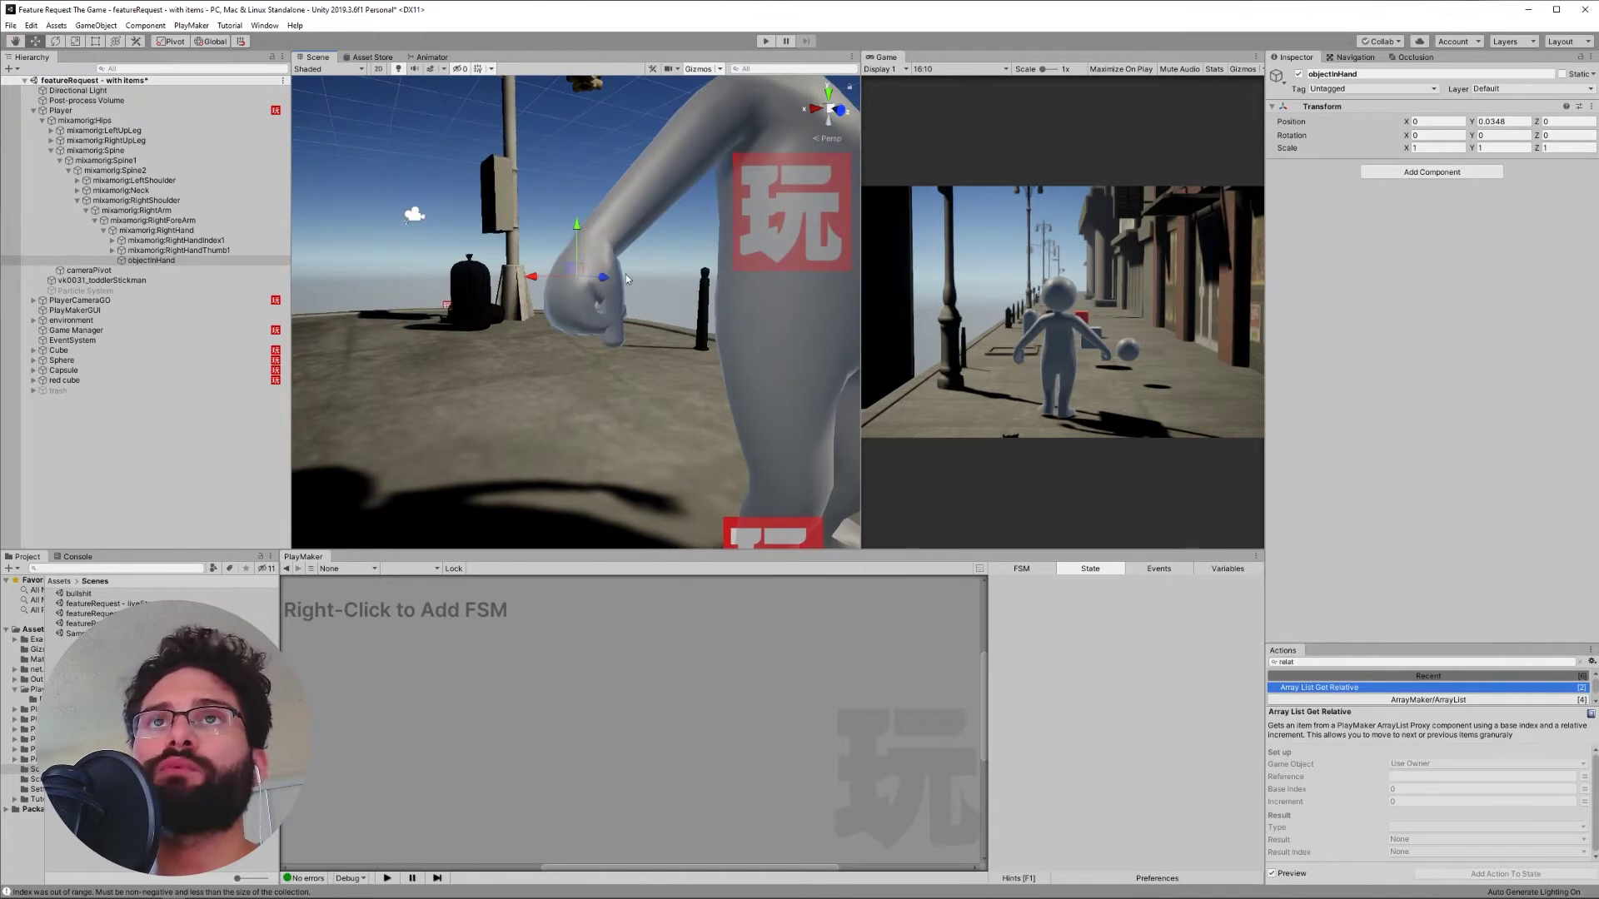
Collapse Player, select Game Manager and point out its ArrayList proxy reference 'inventory'.
{"action": "left_click", "coordinate": [33, 110]}
{"action": "left_click", "coordinate": [75, 150]}
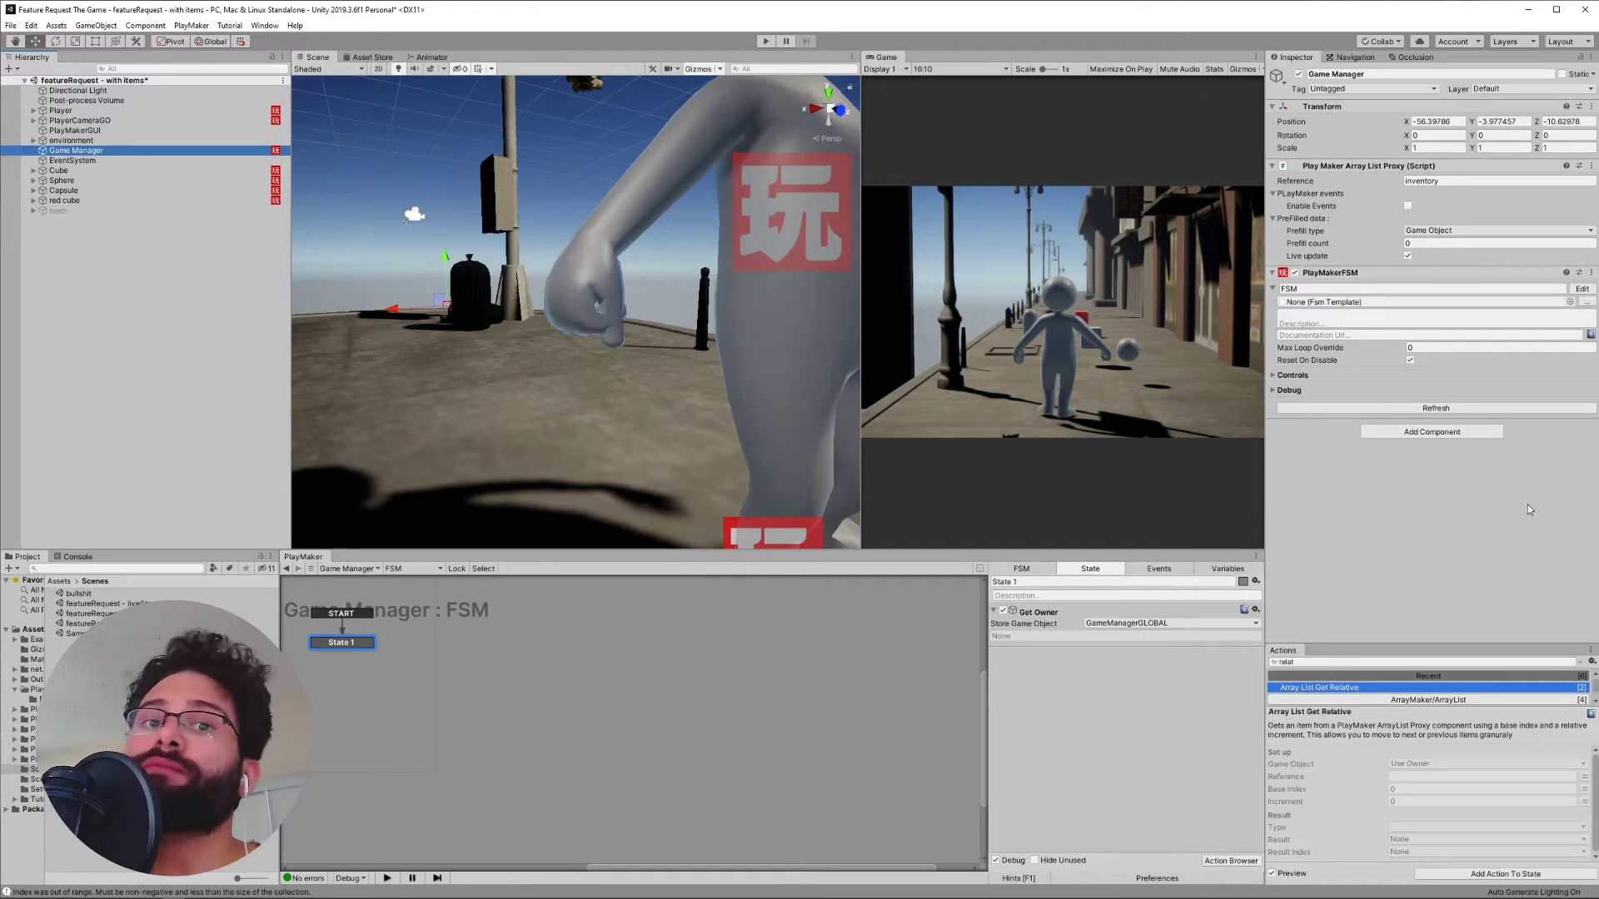
{"action": "left_click", "coordinate": [1465, 181]}
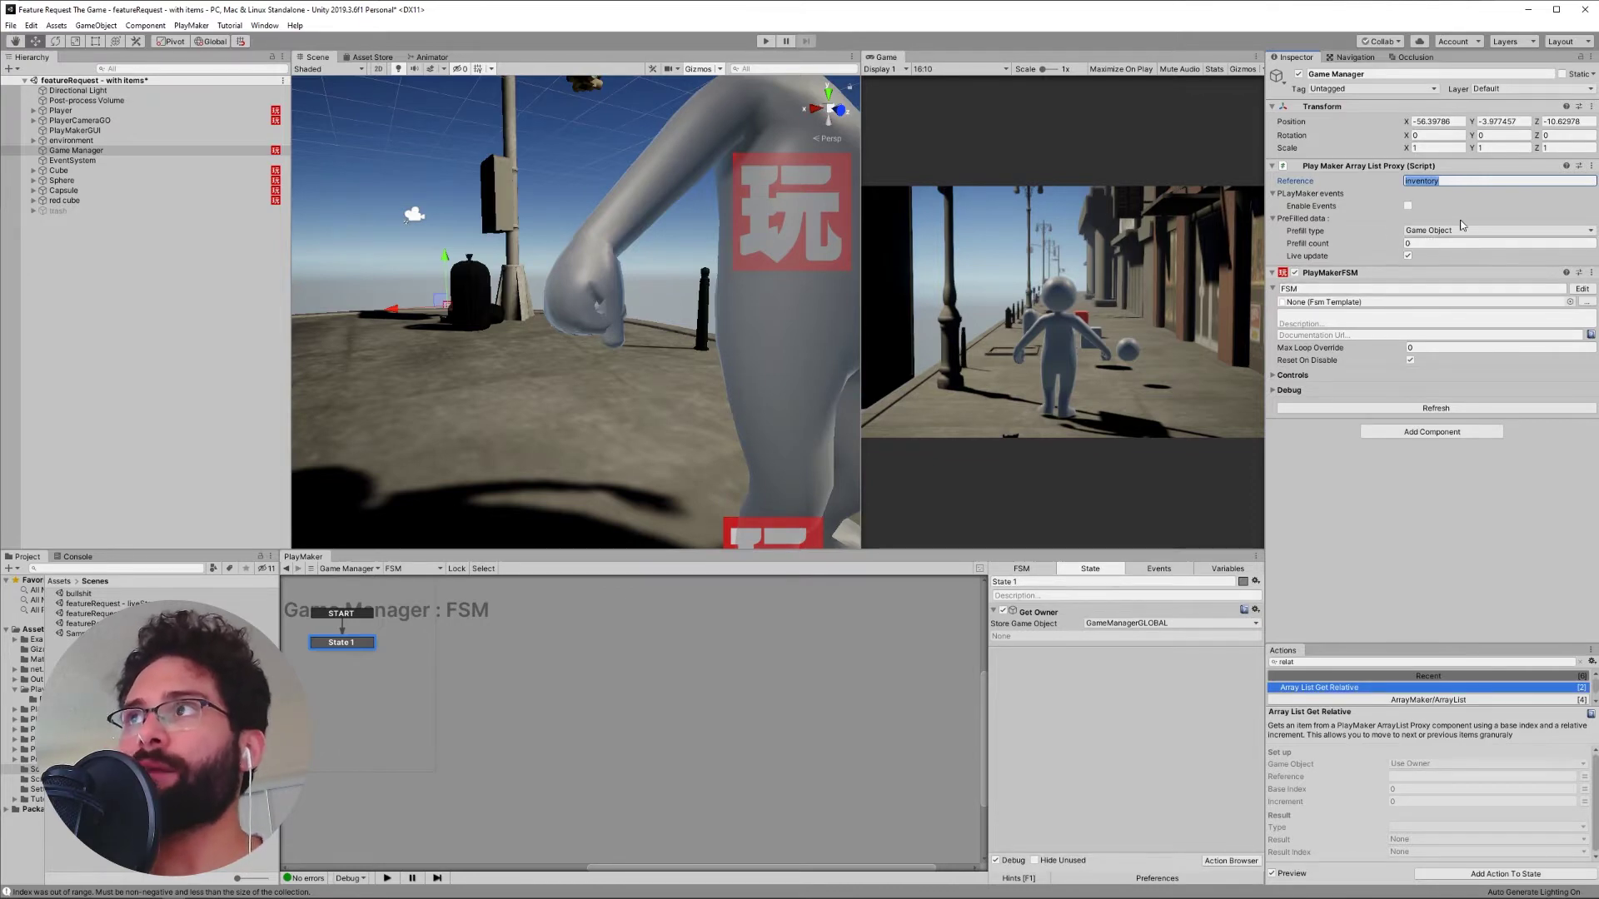
Select and frame the Cube, Sphere, Capsule and red cube pickups to check their equipFSM.
{"action": "left_click", "coordinate": [133, 171]}
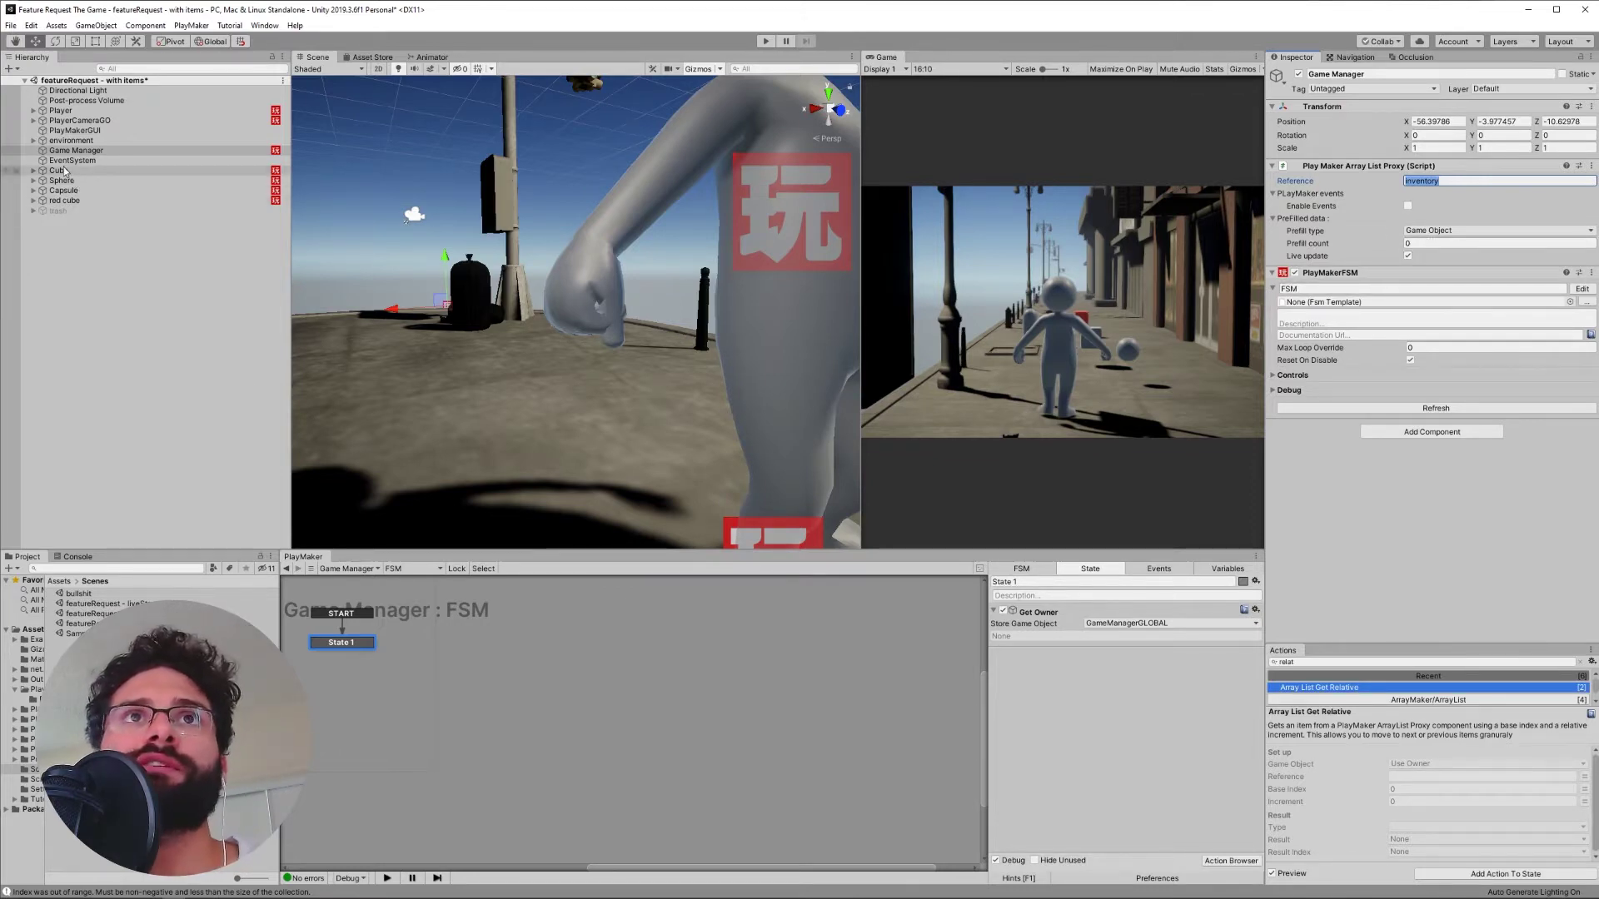
{"action": "key", "text": "f"}
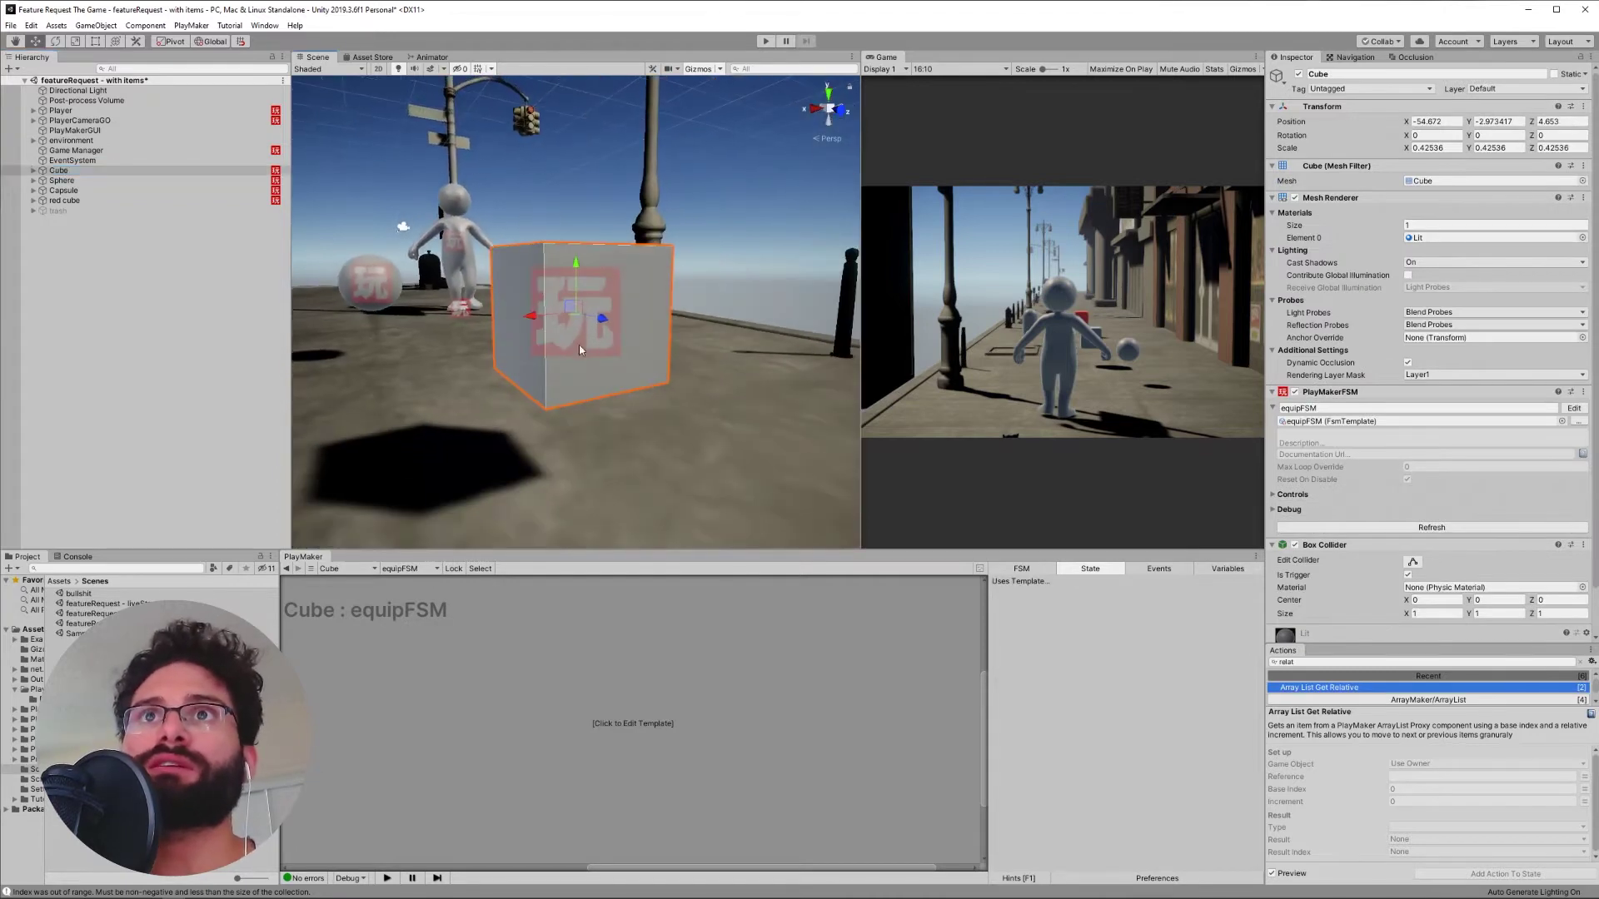
{"action": "left_click", "coordinate": [62, 180]}
{"action": "key", "text": "f"}
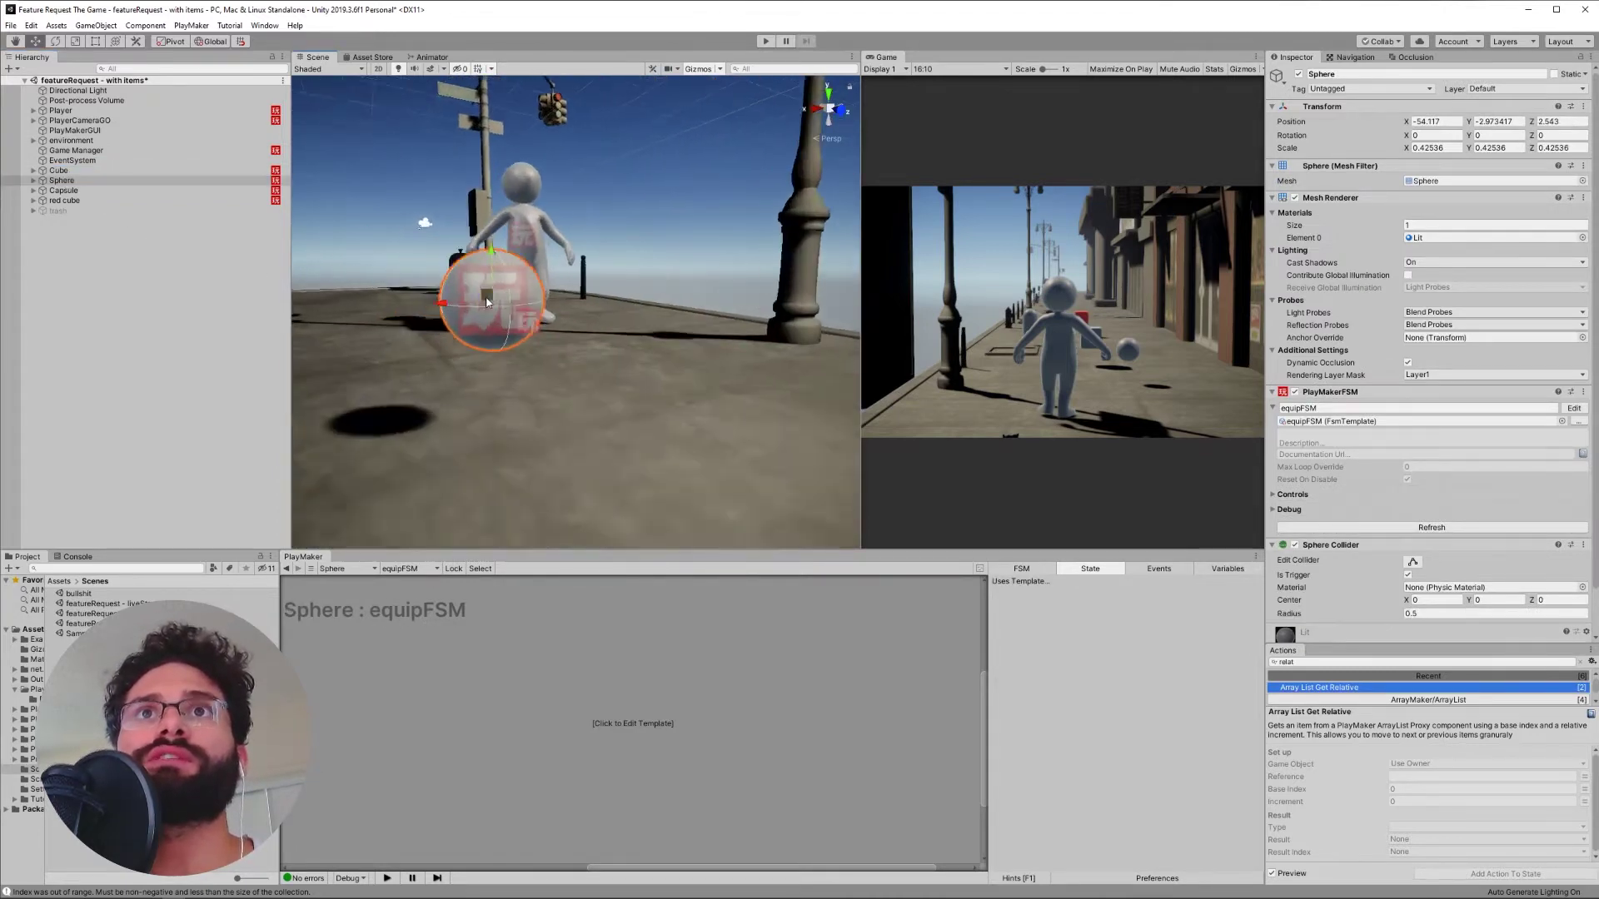
{"action": "left_click", "coordinate": [63, 190]}
{"action": "key", "text": "f"}
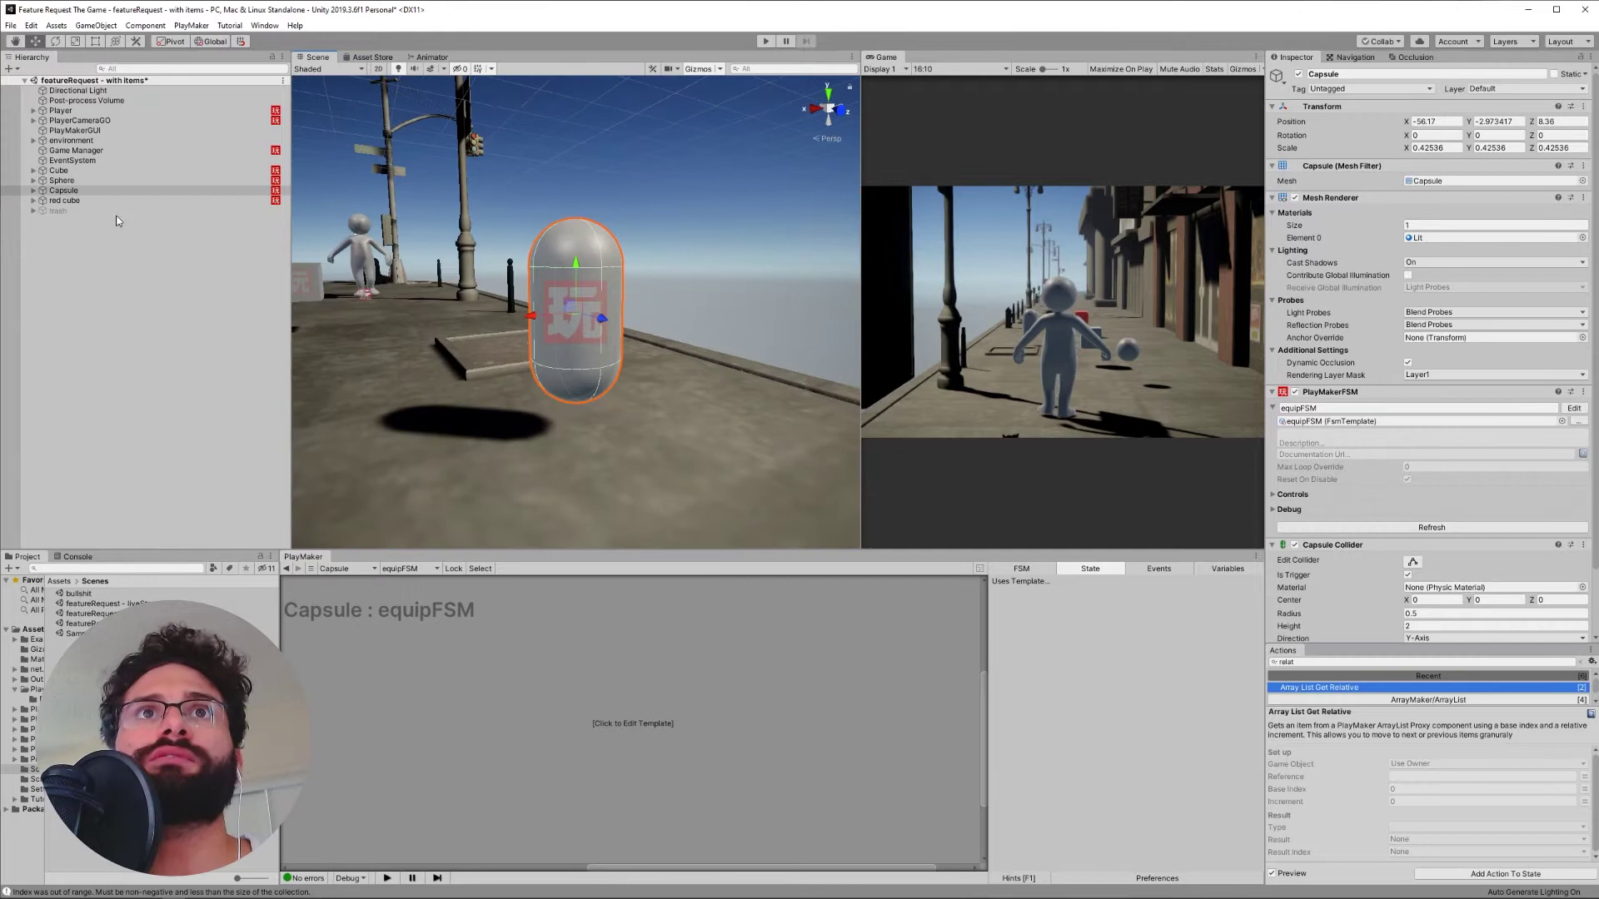
{"action": "left_click", "coordinate": [66, 203]}
{"action": "key", "text": "f"}
{"action": "right_click_drag", "start_coordinate": [599, 349], "coordinate": [711, 263]}
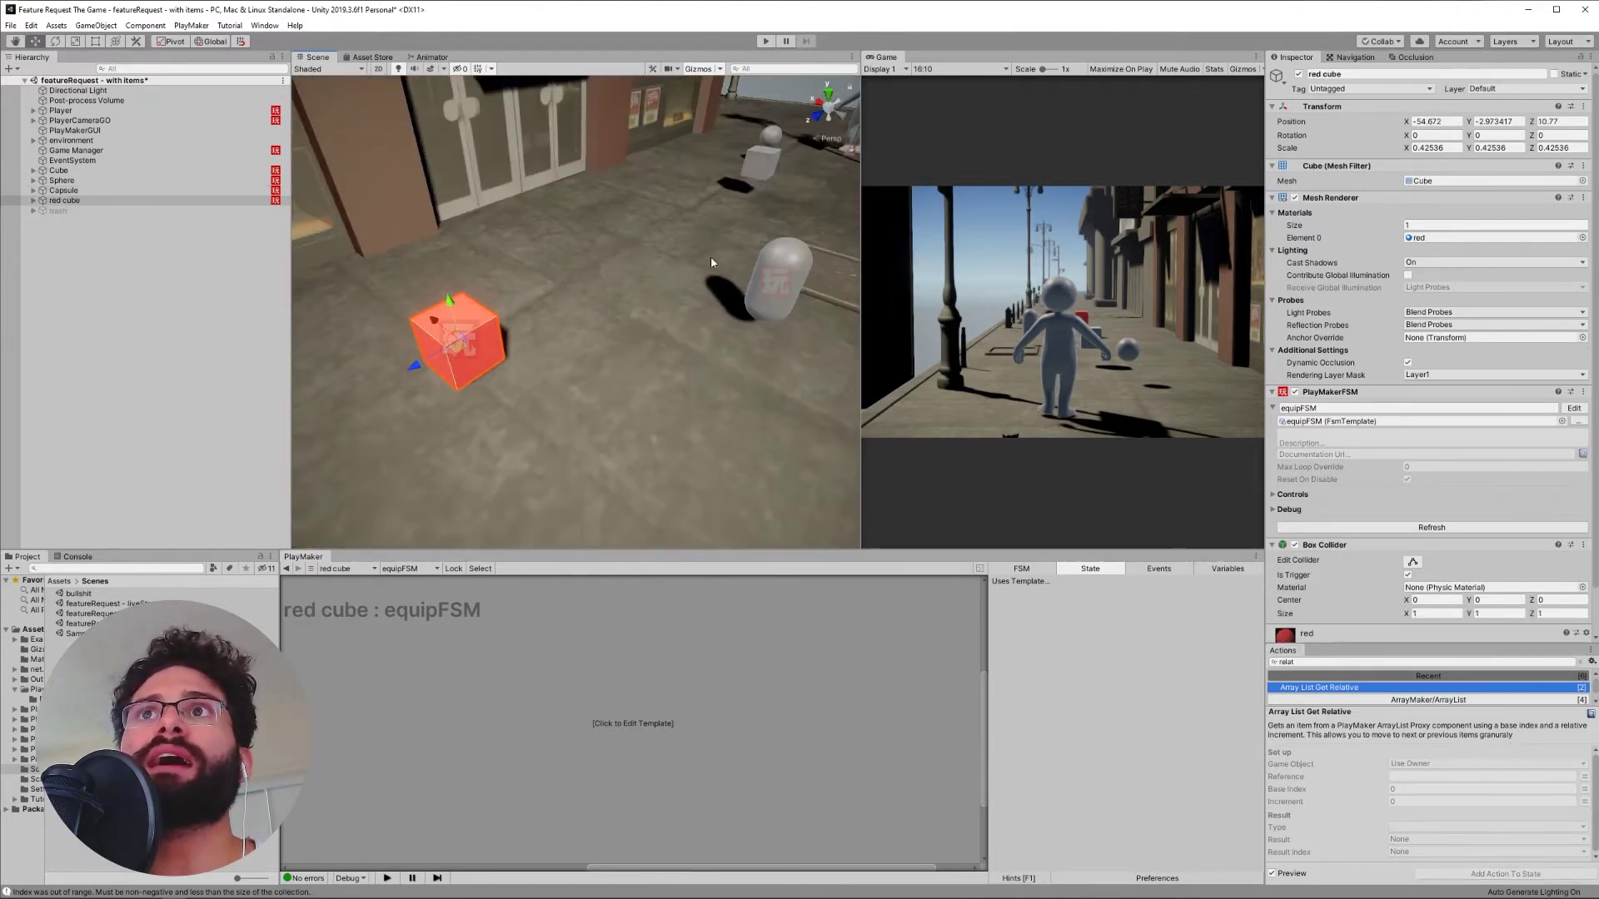
{"action": "scroll", "coordinate": [1441, 440], "scroll_direction": "down", "scroll_amount": 2}
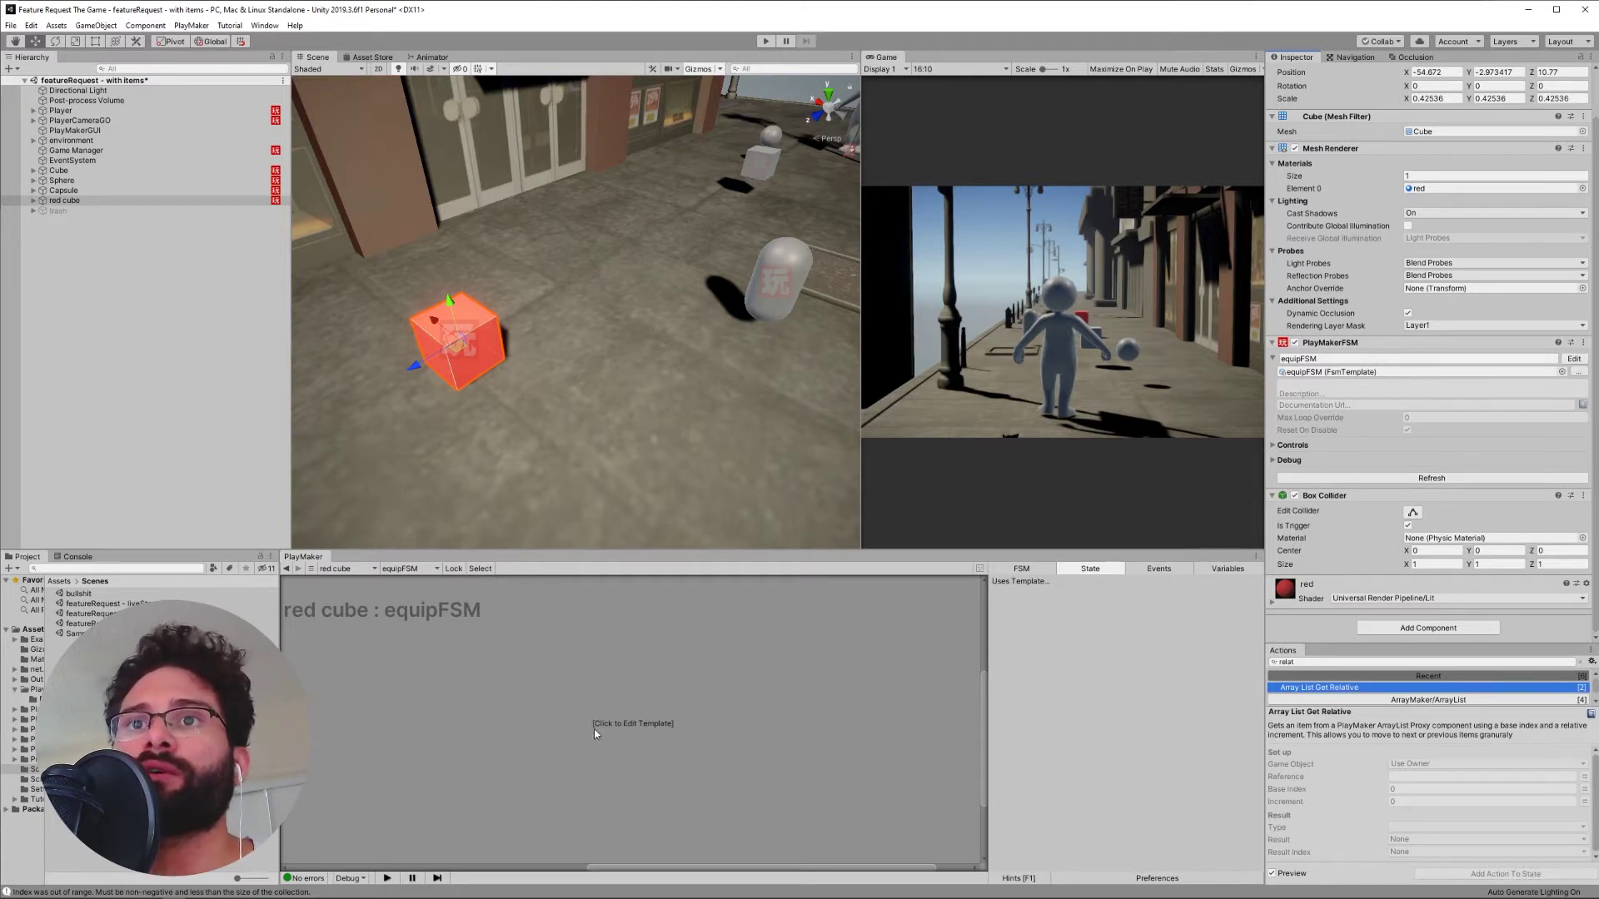
Pan across the full equipFSM template graph, then expand Sphere and select its Canvas child.
{"action": "left_click", "coordinate": [633, 724]}
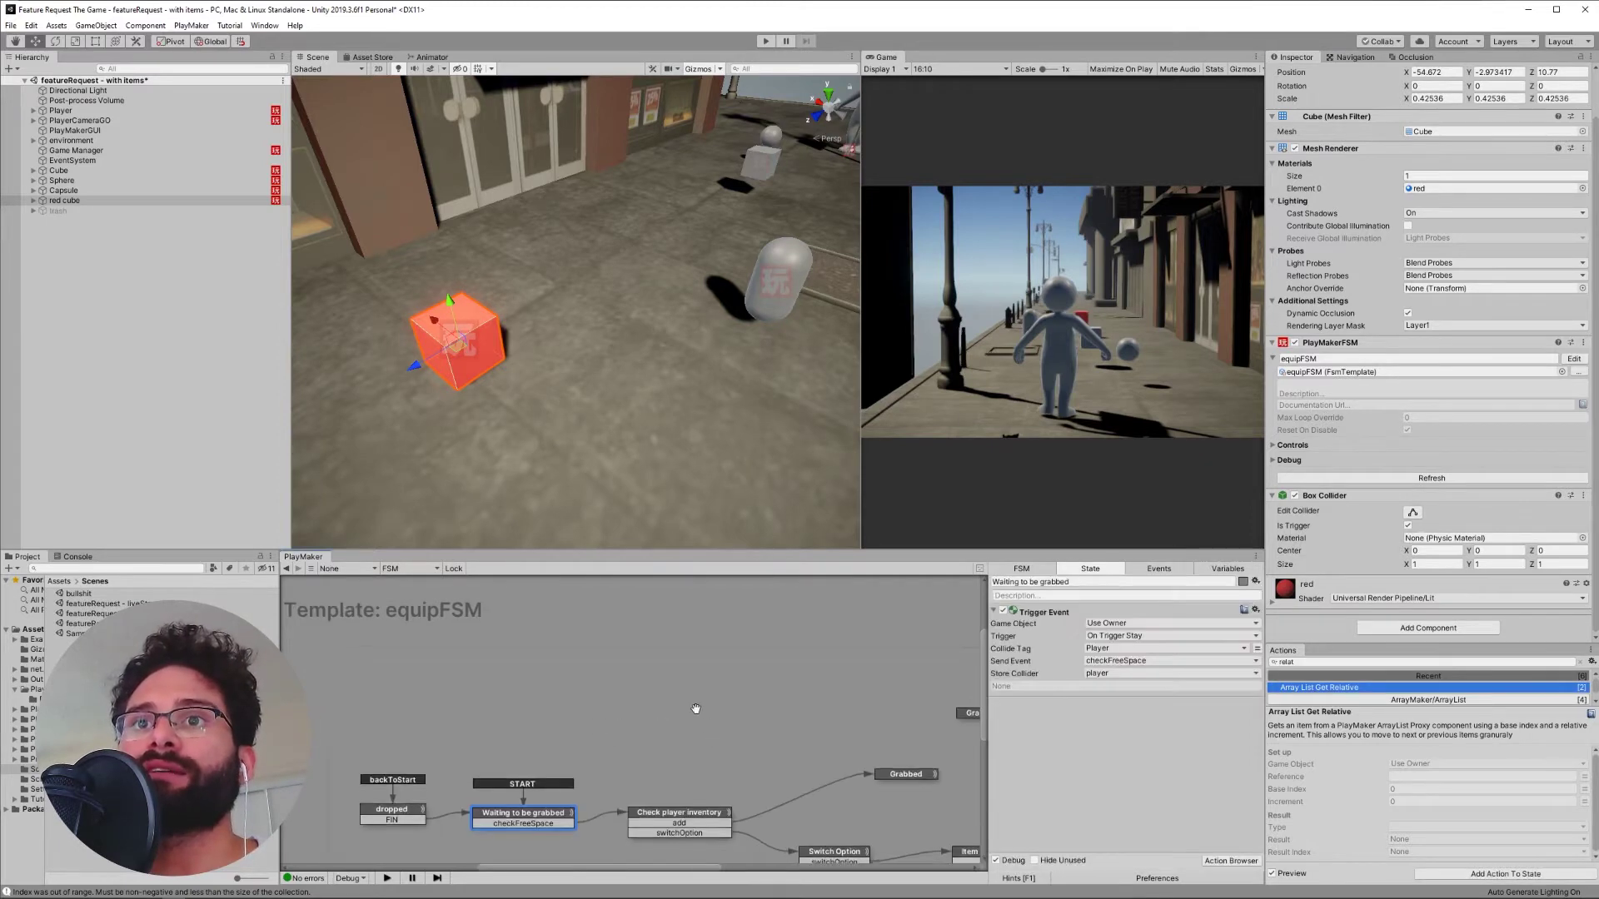
{"action": "middle_click_drag", "start_coordinate": [696, 708], "coordinate": [496, 696]}
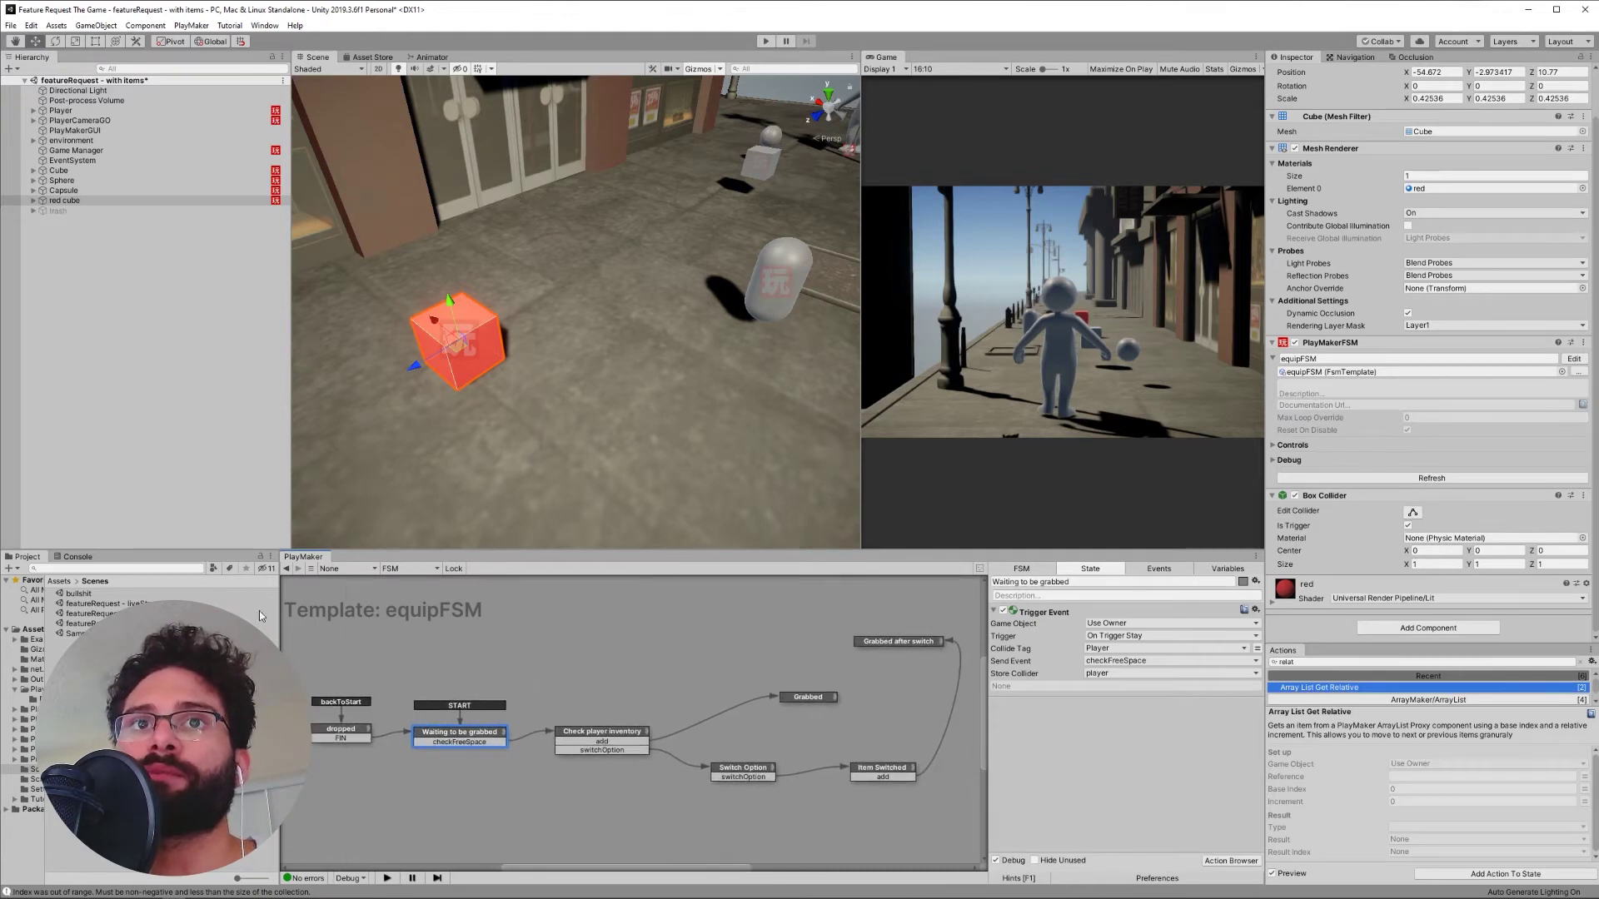
{"action": "left_click", "coordinate": [86, 181]}
{"action": "key", "text": "Right"}
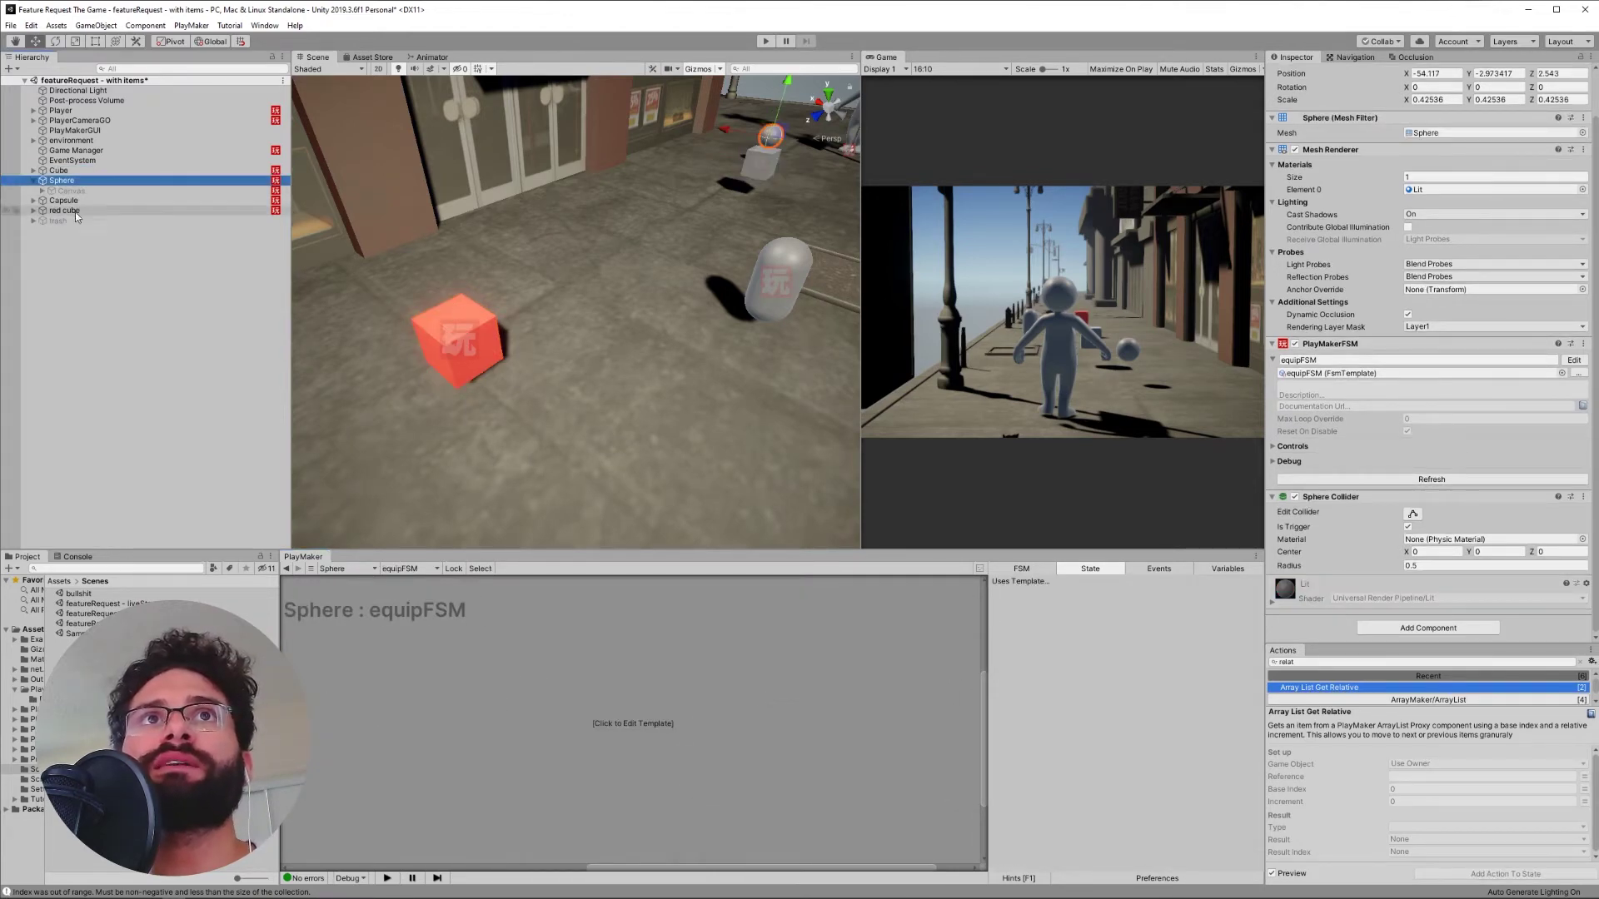
{"action": "key", "text": "alt+Right"}
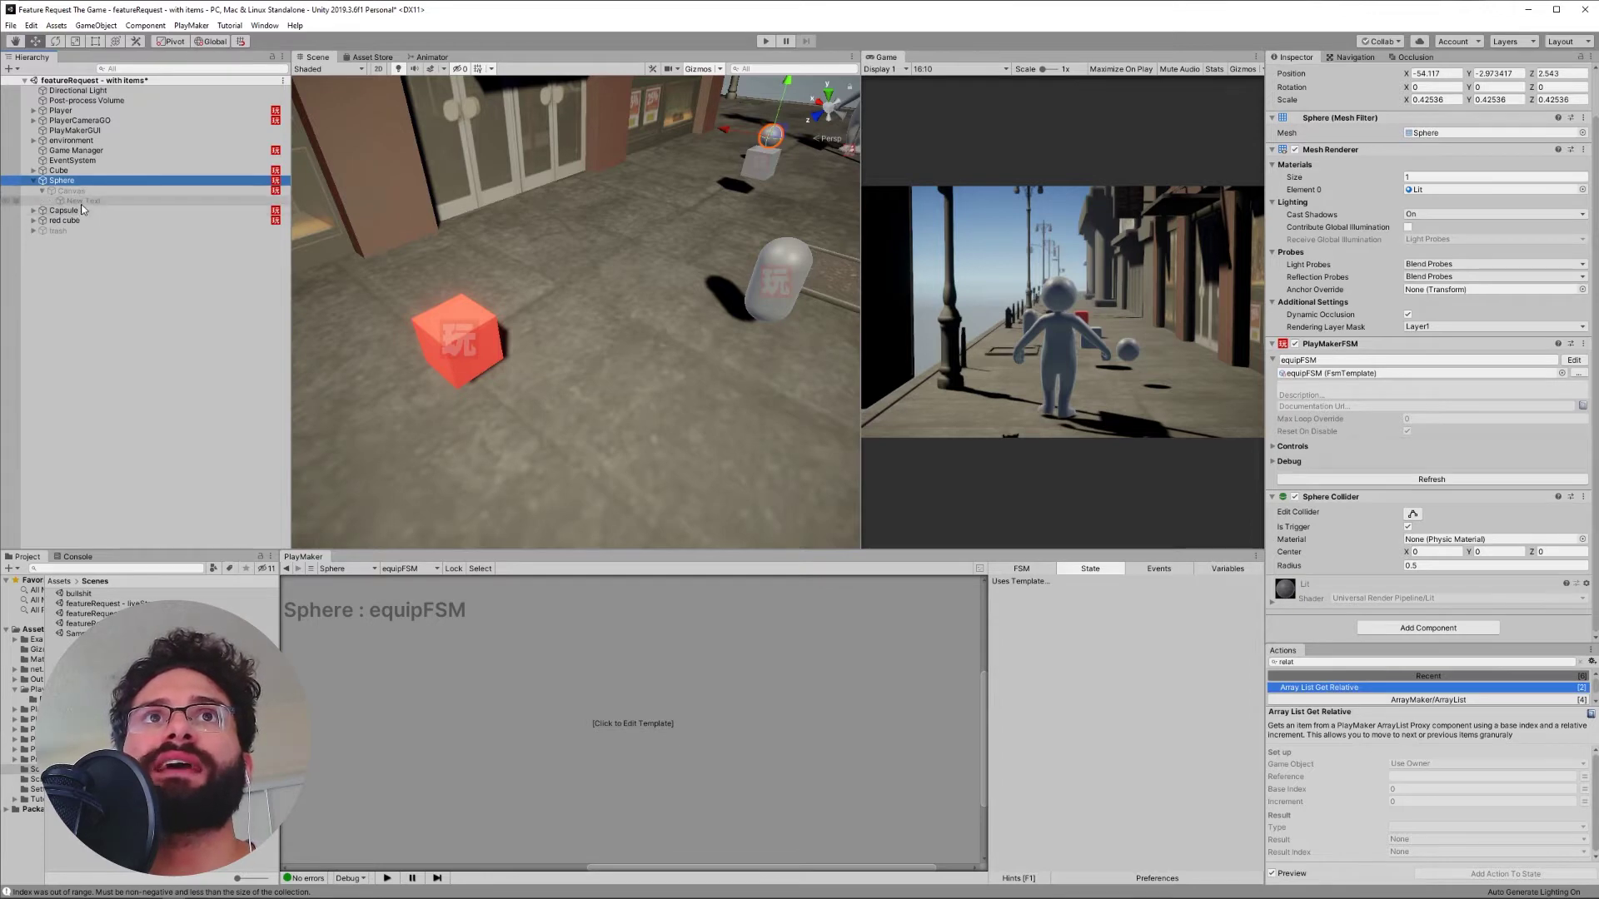
{"action": "key", "text": "Down"}
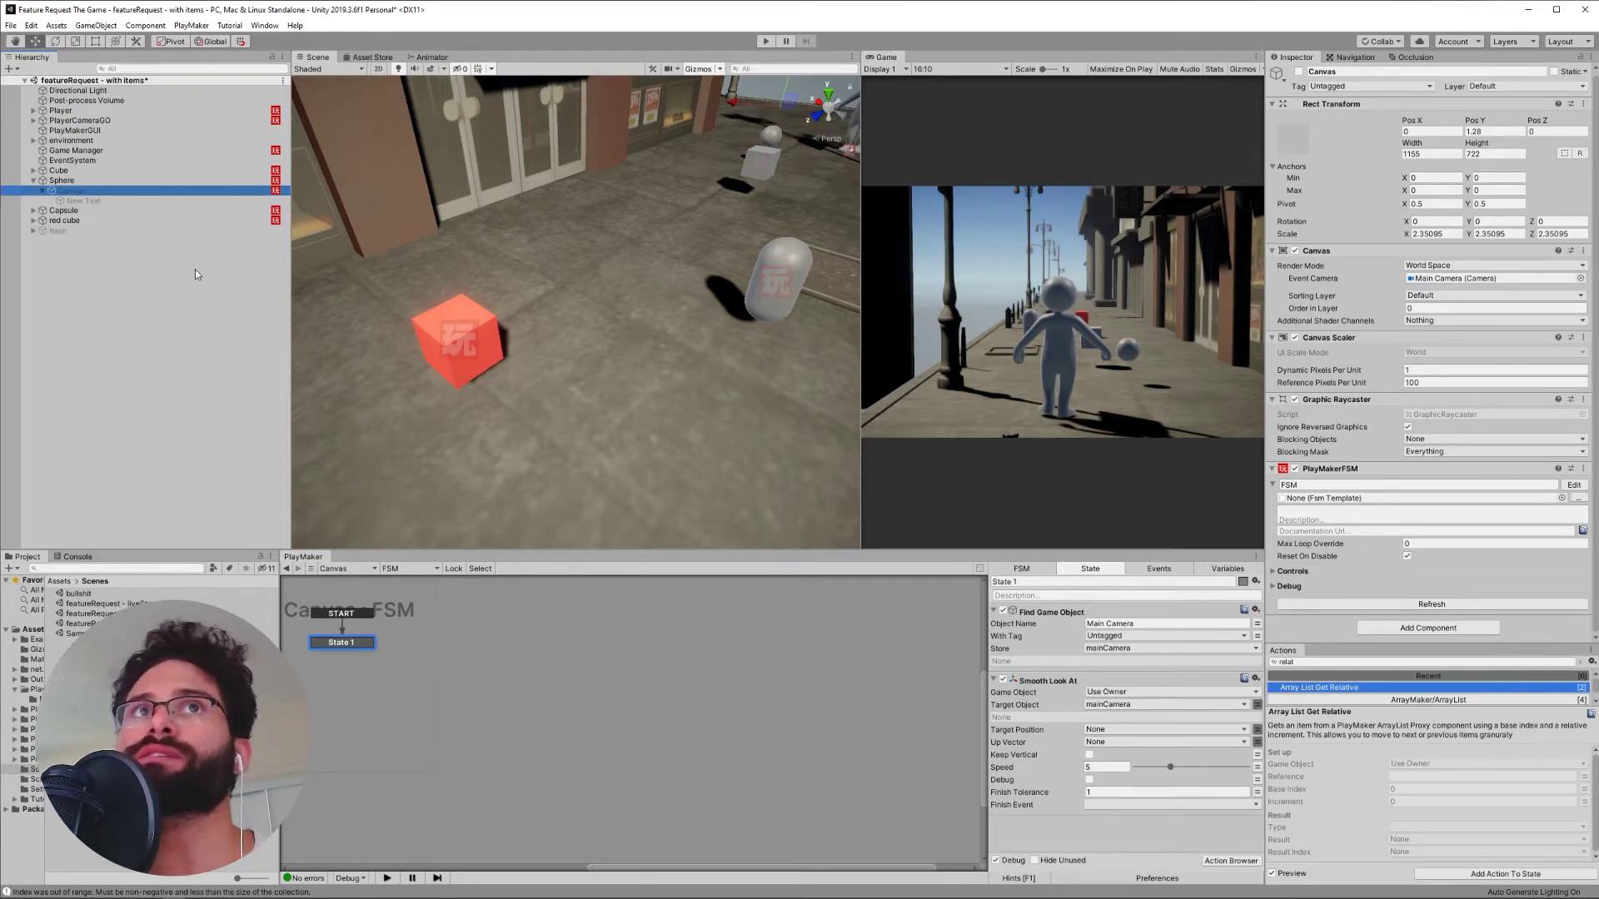
Review the New Text object's 'Hold E to switch' Text Mesh settings.
{"action": "left_click", "coordinate": [1594, 191]}
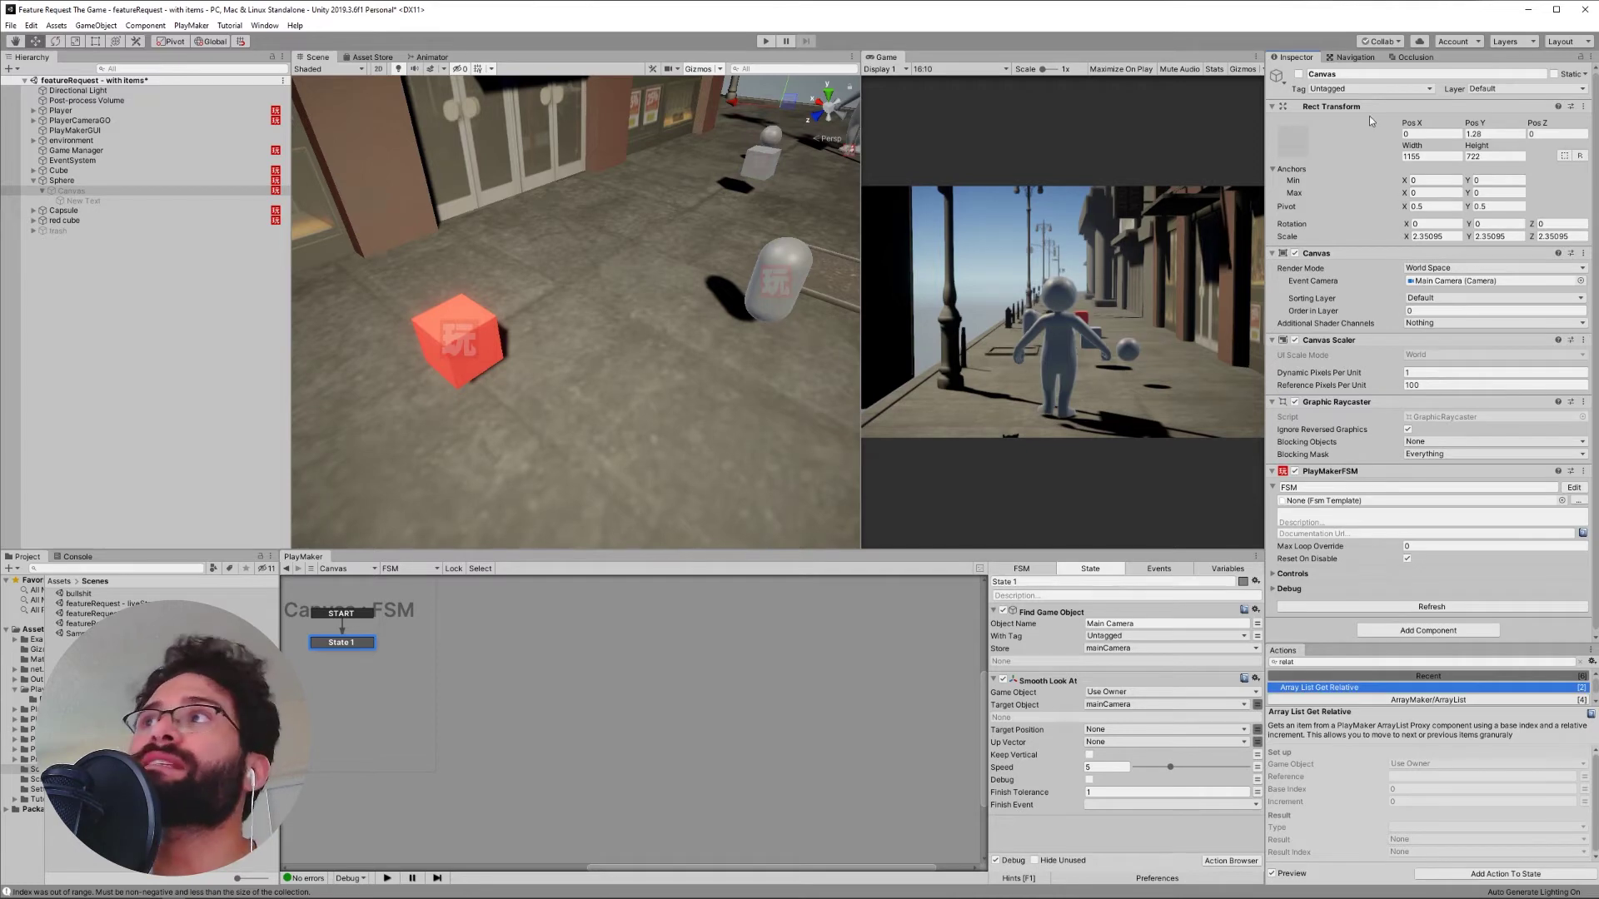
{"action": "left_click", "coordinate": [80, 201]}
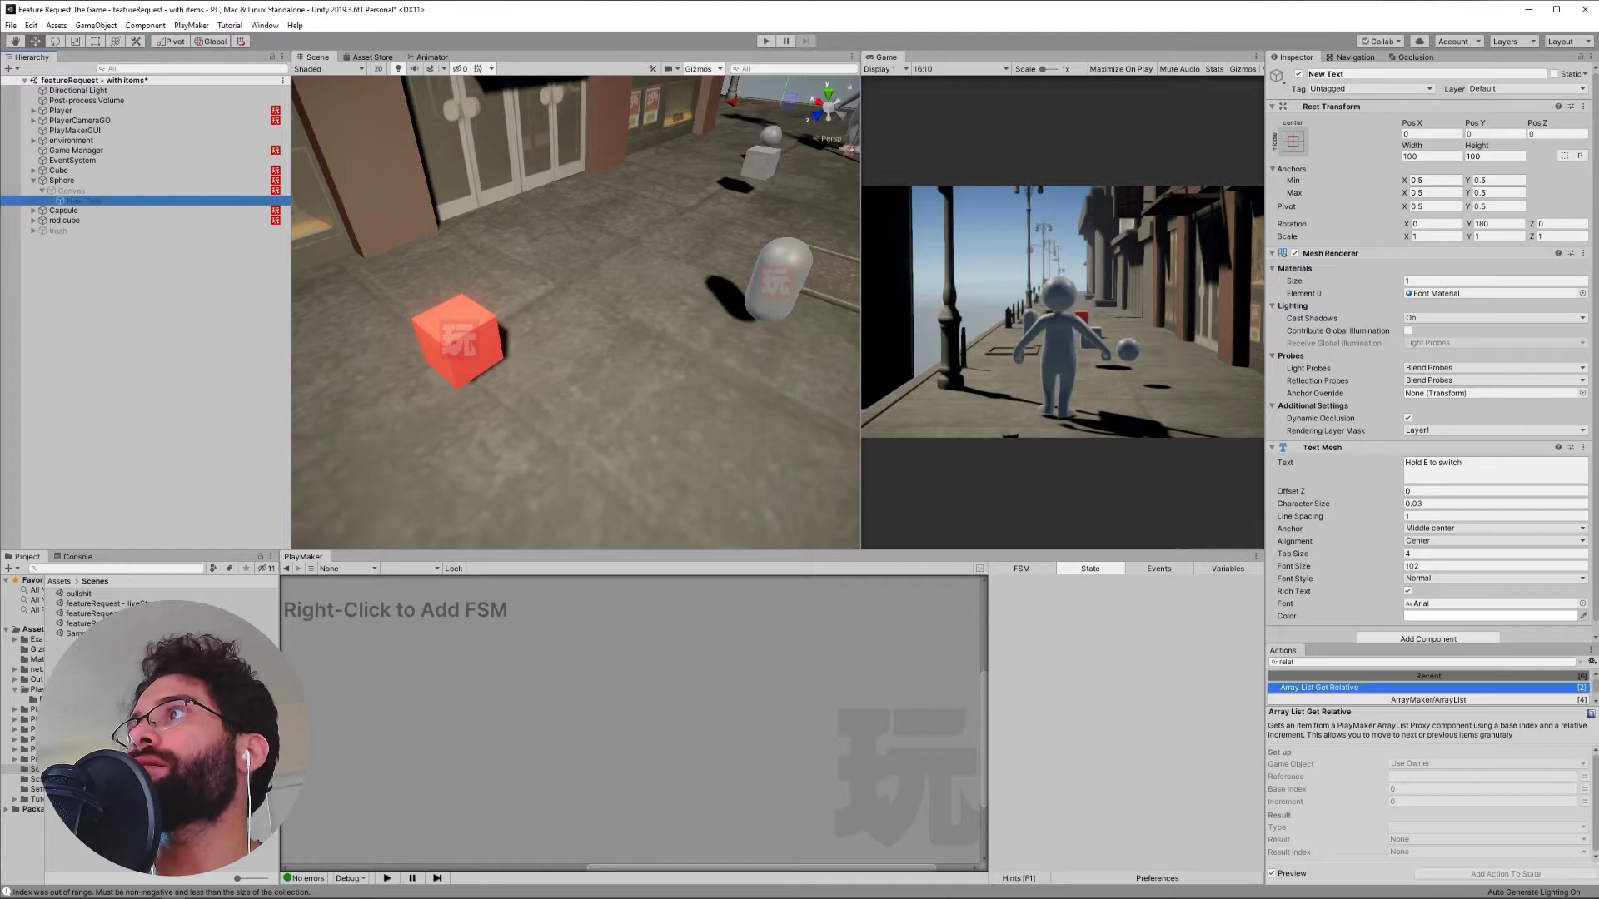
{"action": "left_click", "coordinate": [1586, 234]}
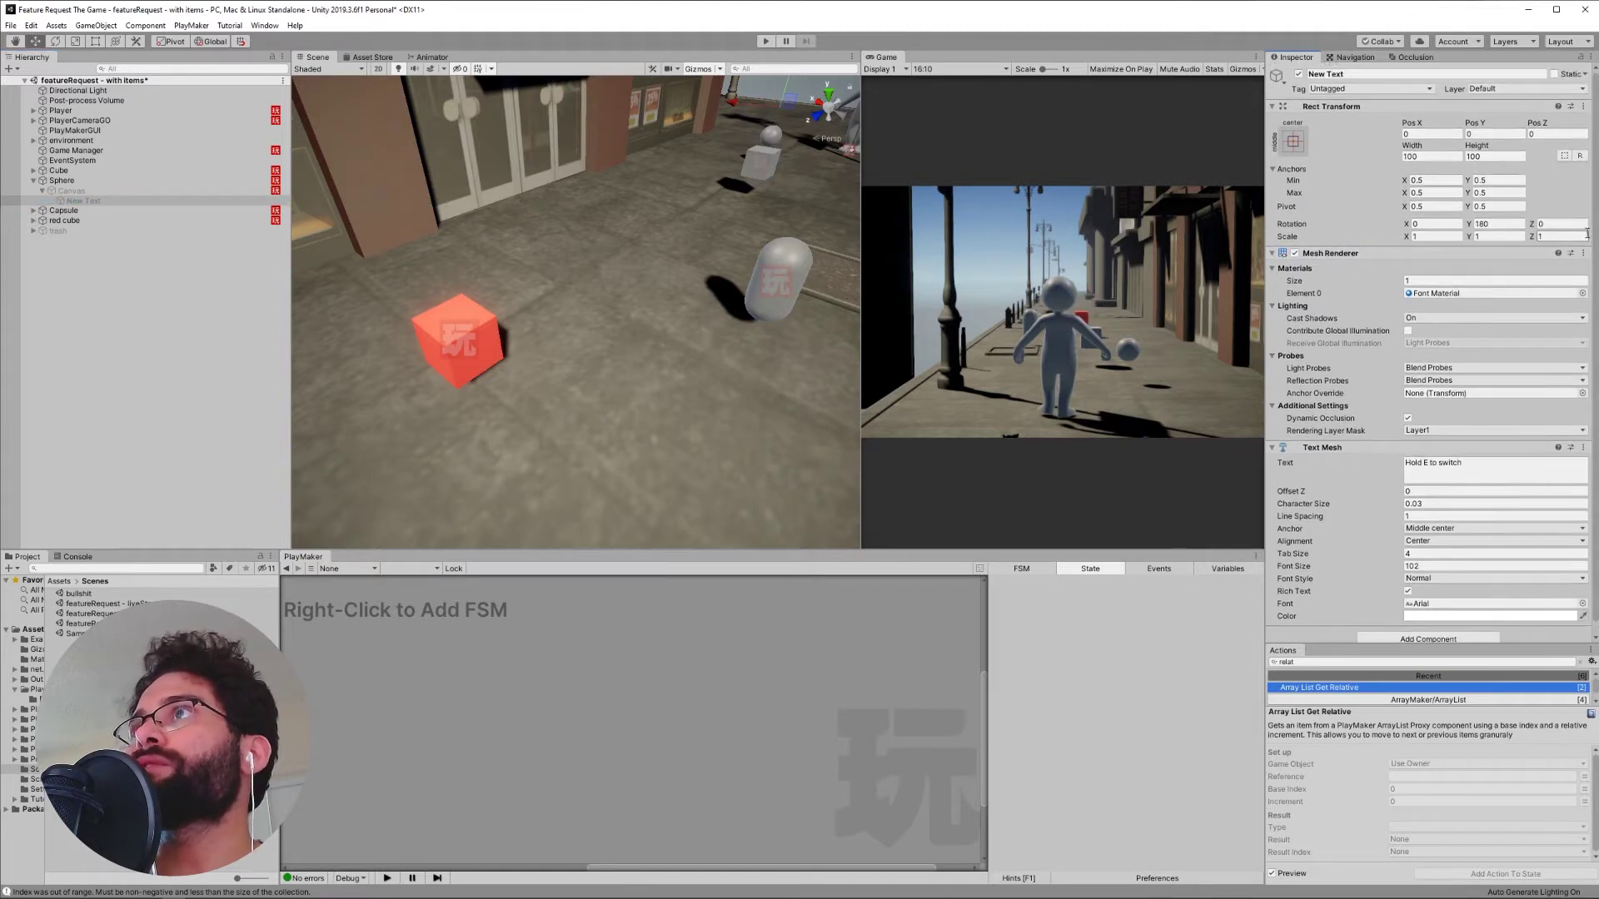
{"action": "scroll", "coordinate": [1396, 281], "scroll_direction": "down", "scroll_amount": 1}
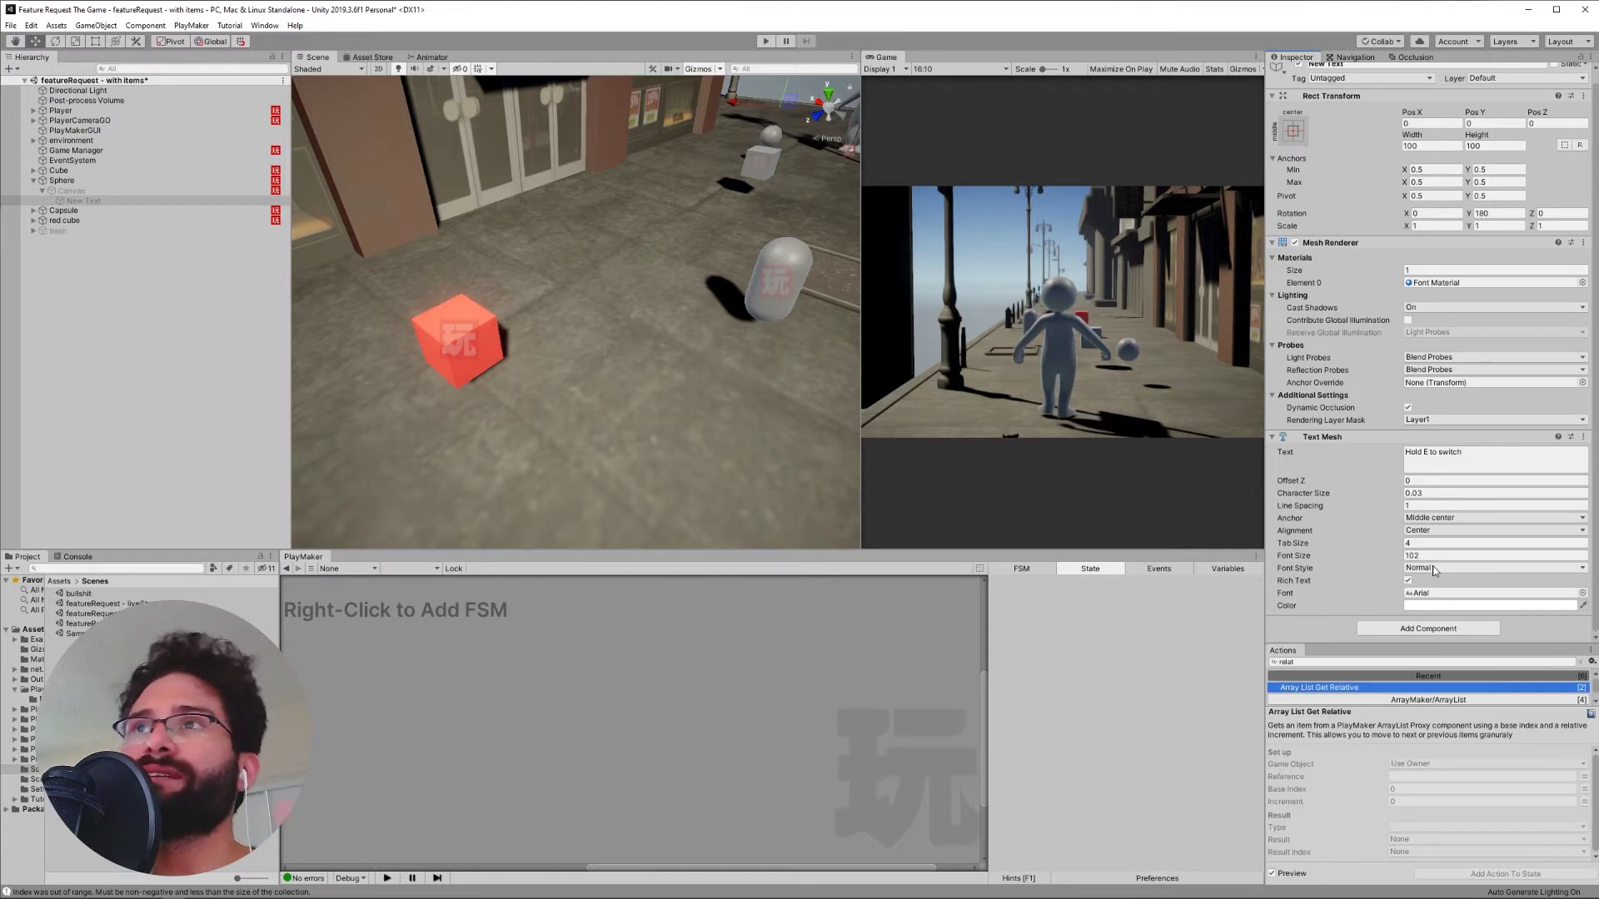
Select Canvas and check its Render Mode options, leaving it on World Space.
{"action": "left_click", "coordinate": [124, 192]}
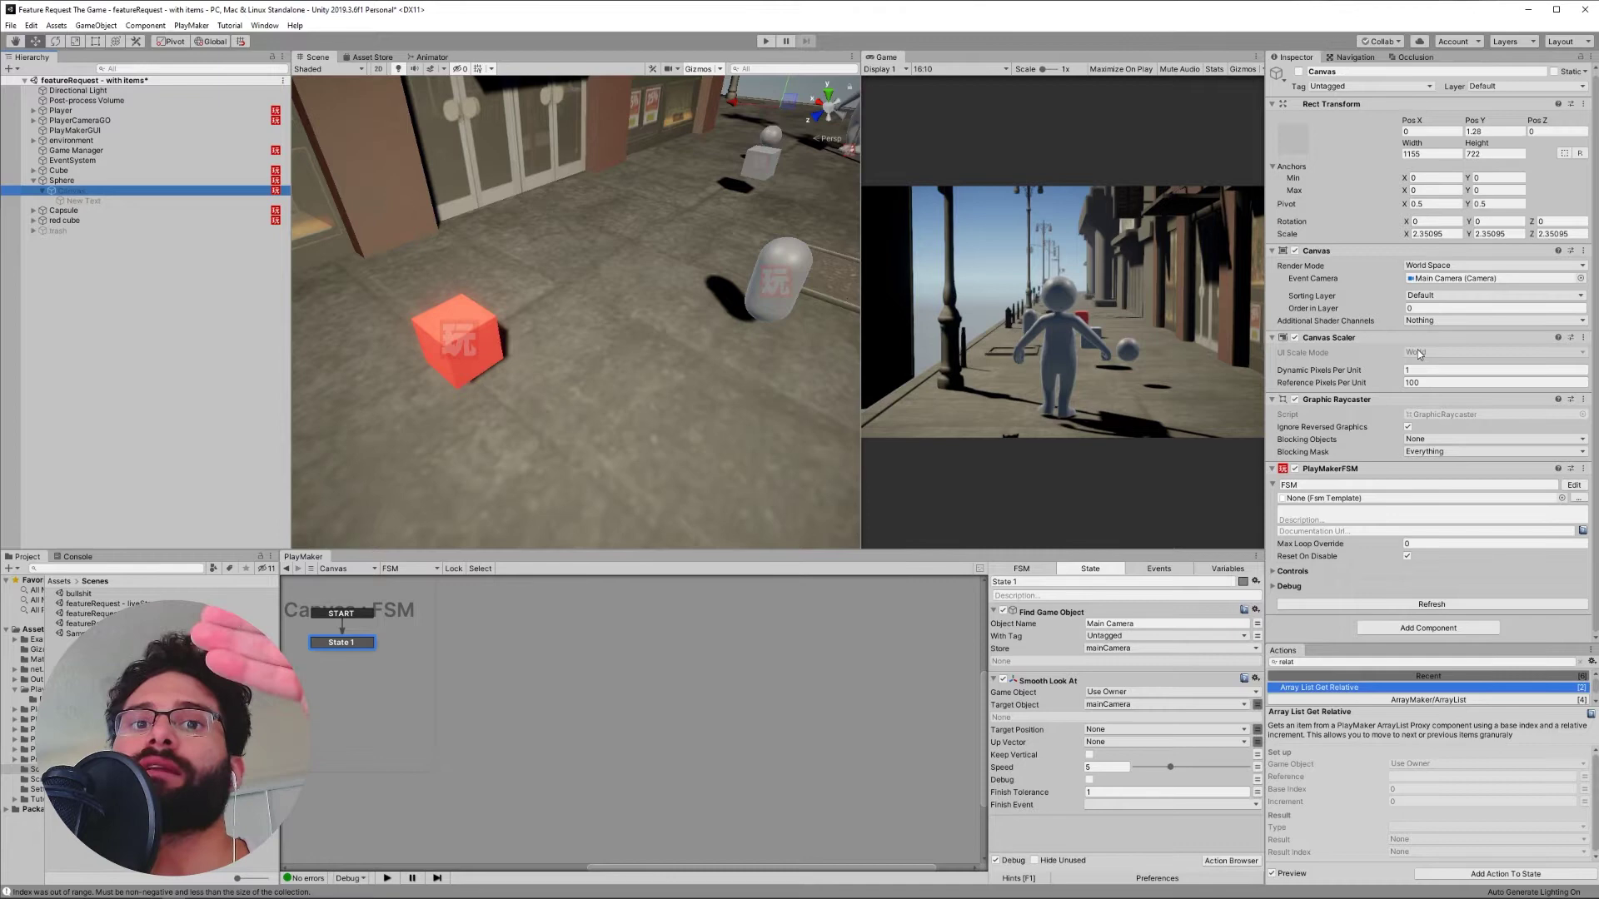
{"action": "left_click", "coordinate": [1425, 266]}
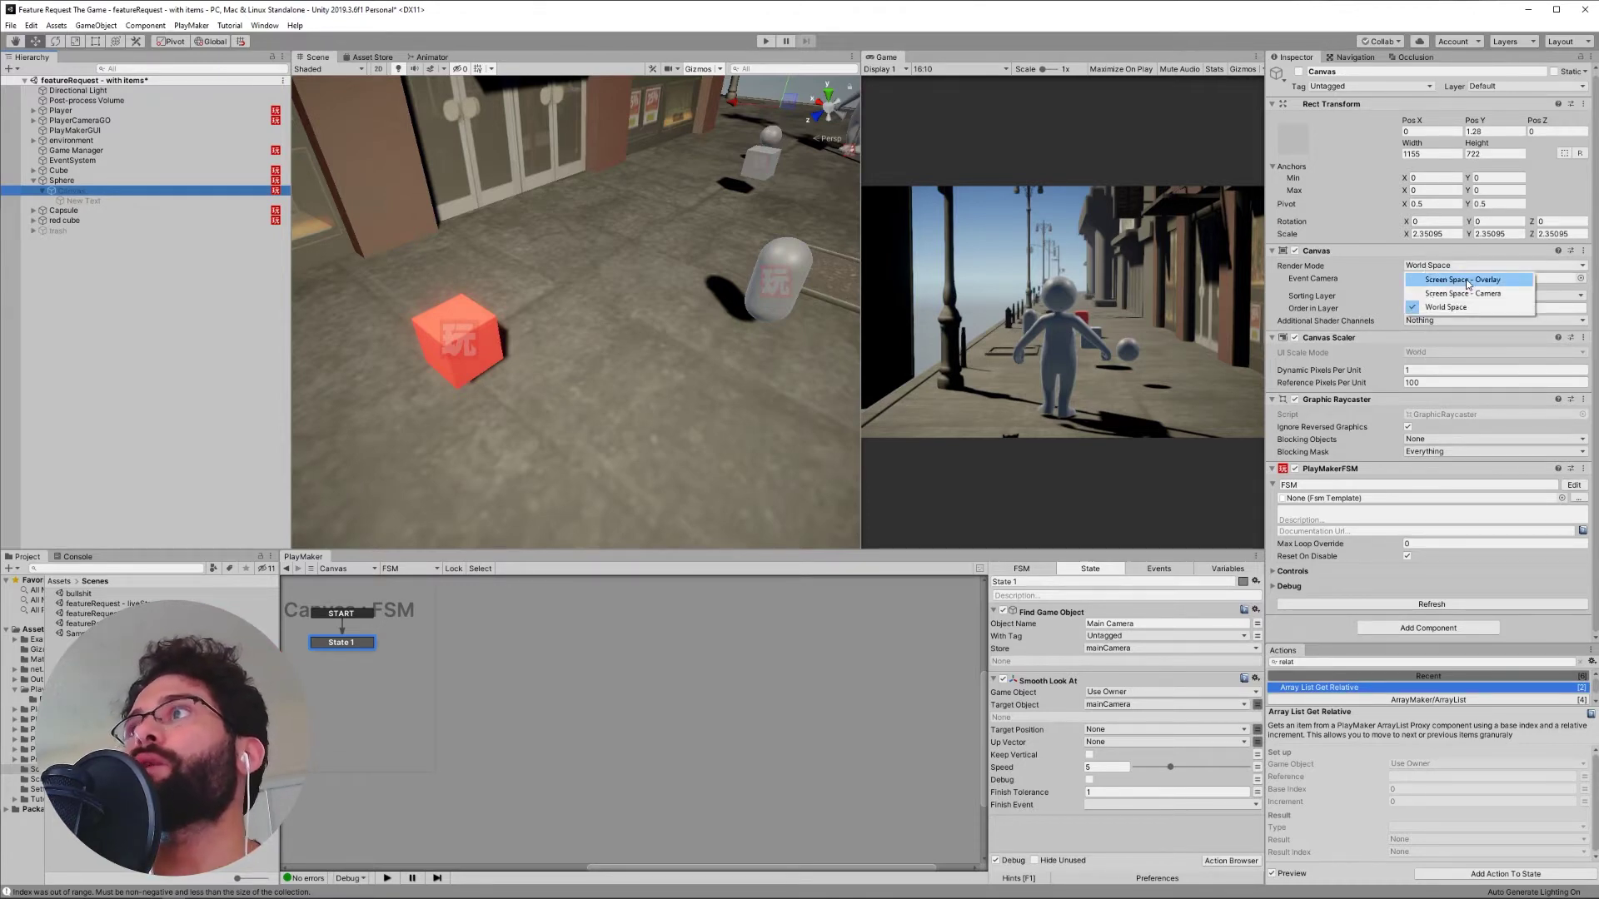
{"action": "key", "text": "Escape"}
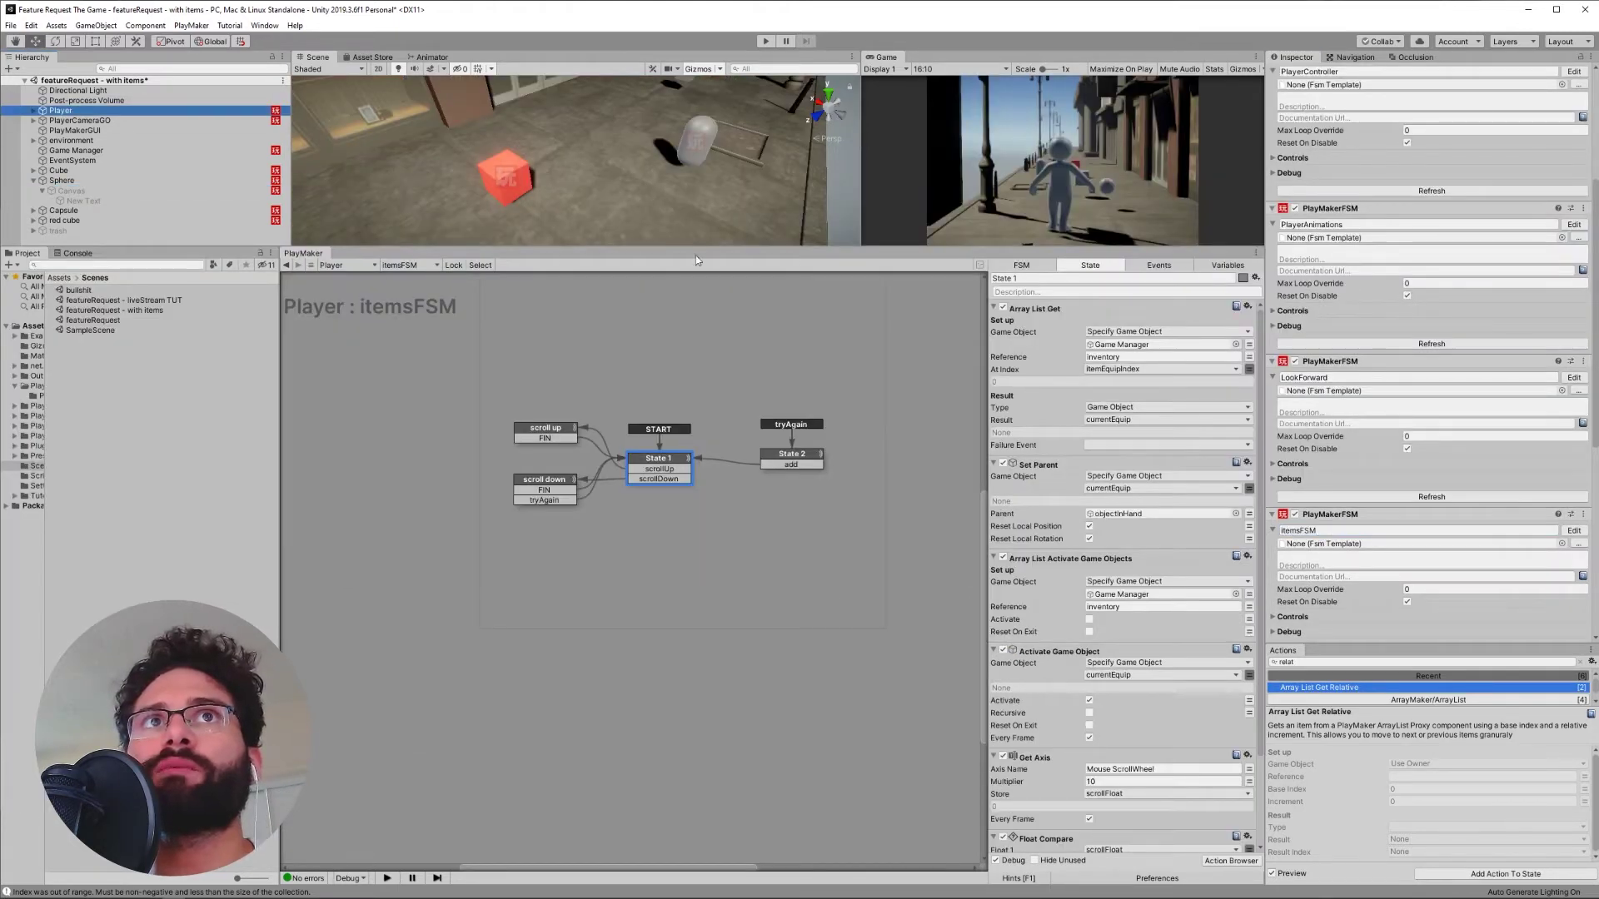
Point out the Array List Get reference 'inventory', then select Game Manager.
{"action": "left_click", "coordinate": [658, 464]}
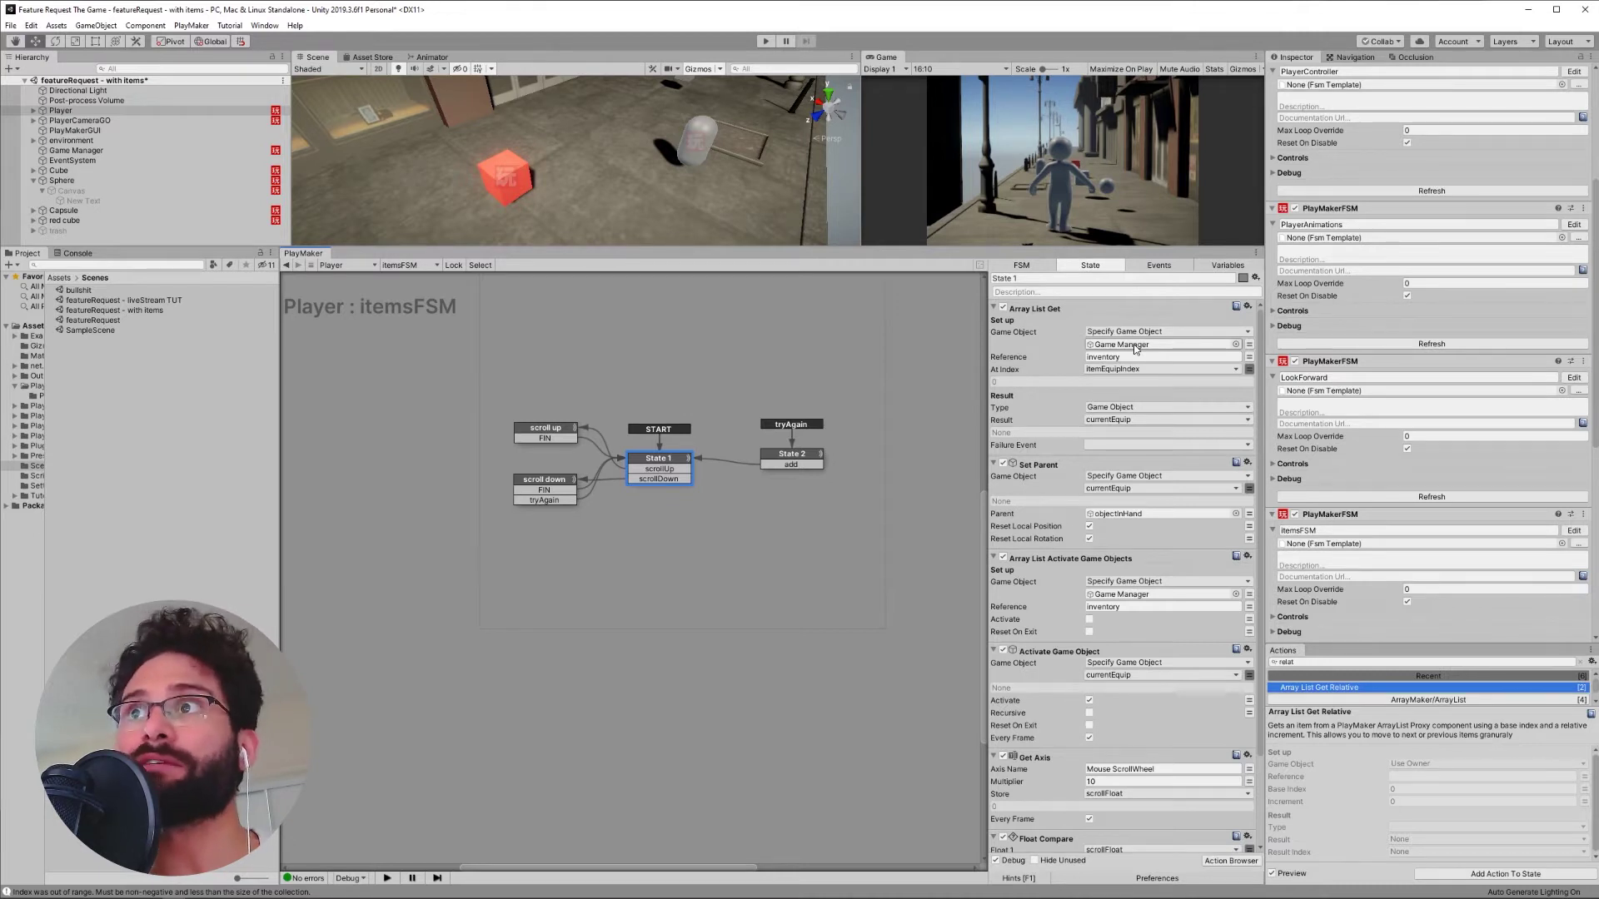
{"action": "left_click", "coordinate": [1063, 359]}
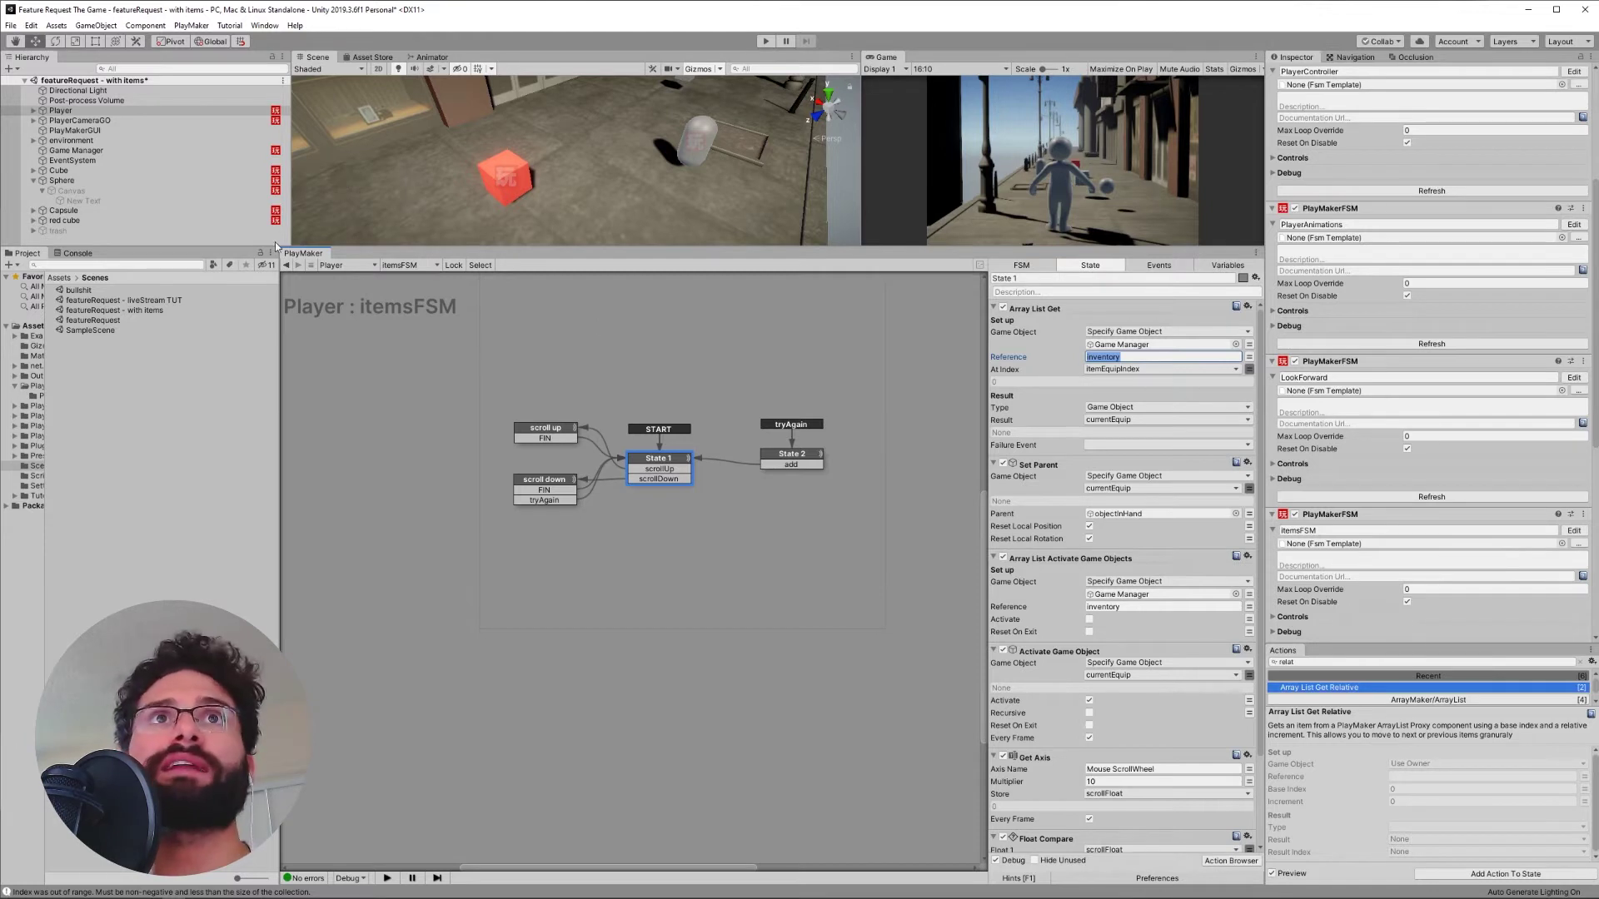
{"action": "left_click", "coordinate": [90, 151]}
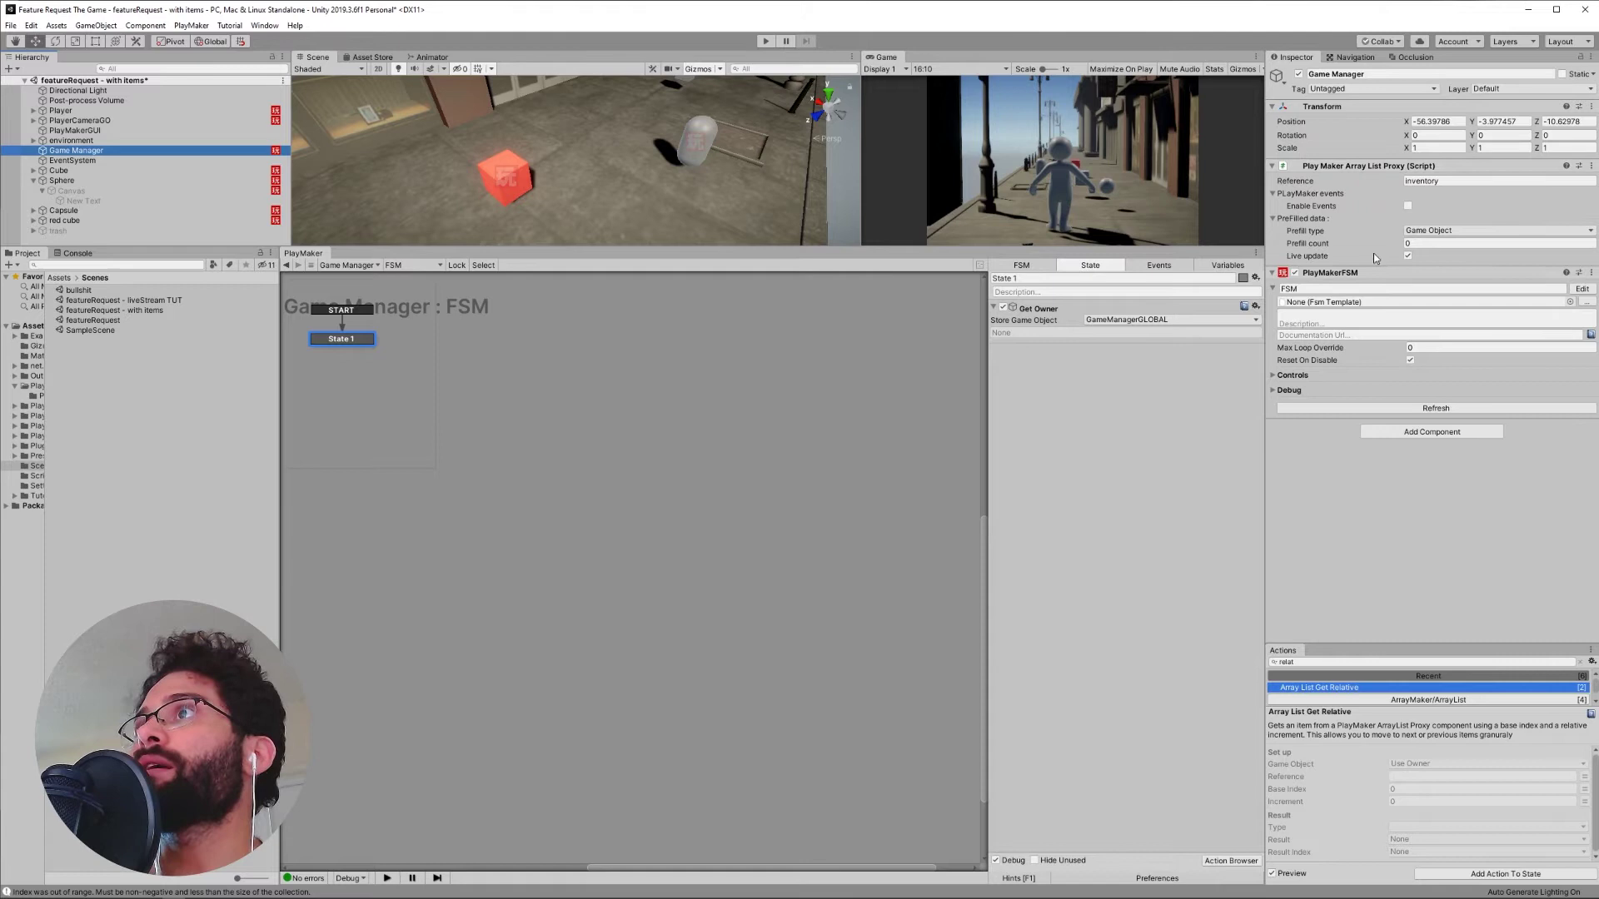
Set the inventory proxy's prefill count to 3, then back to 0, and reselect Player.
{"action": "left_click", "coordinate": [1405, 242]}
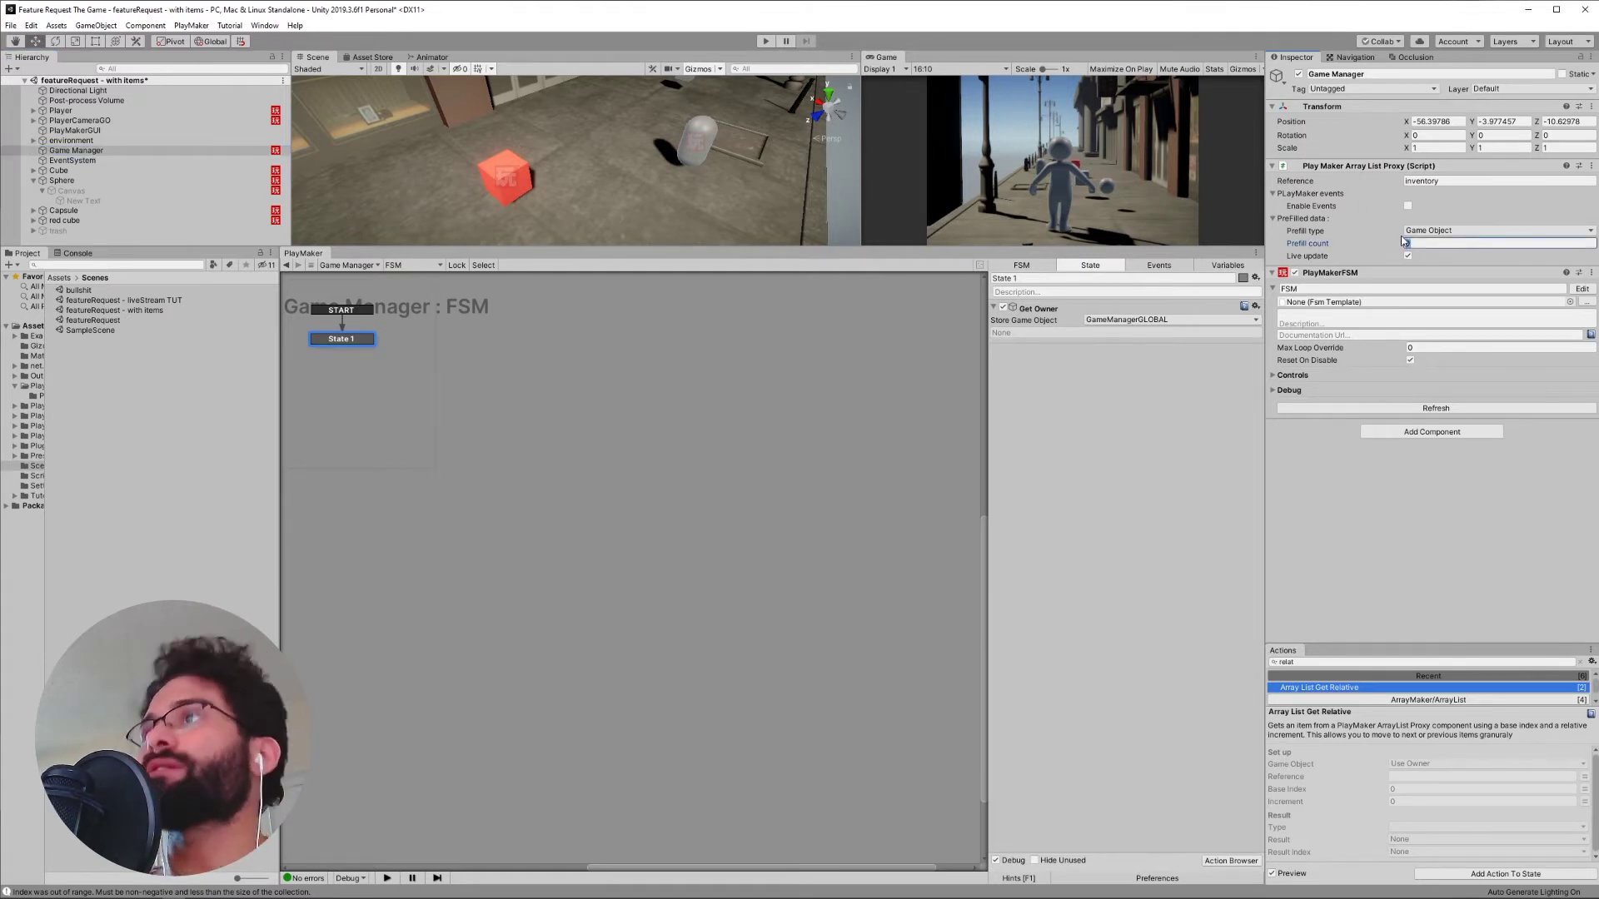
{"action": "type", "text": "3"}
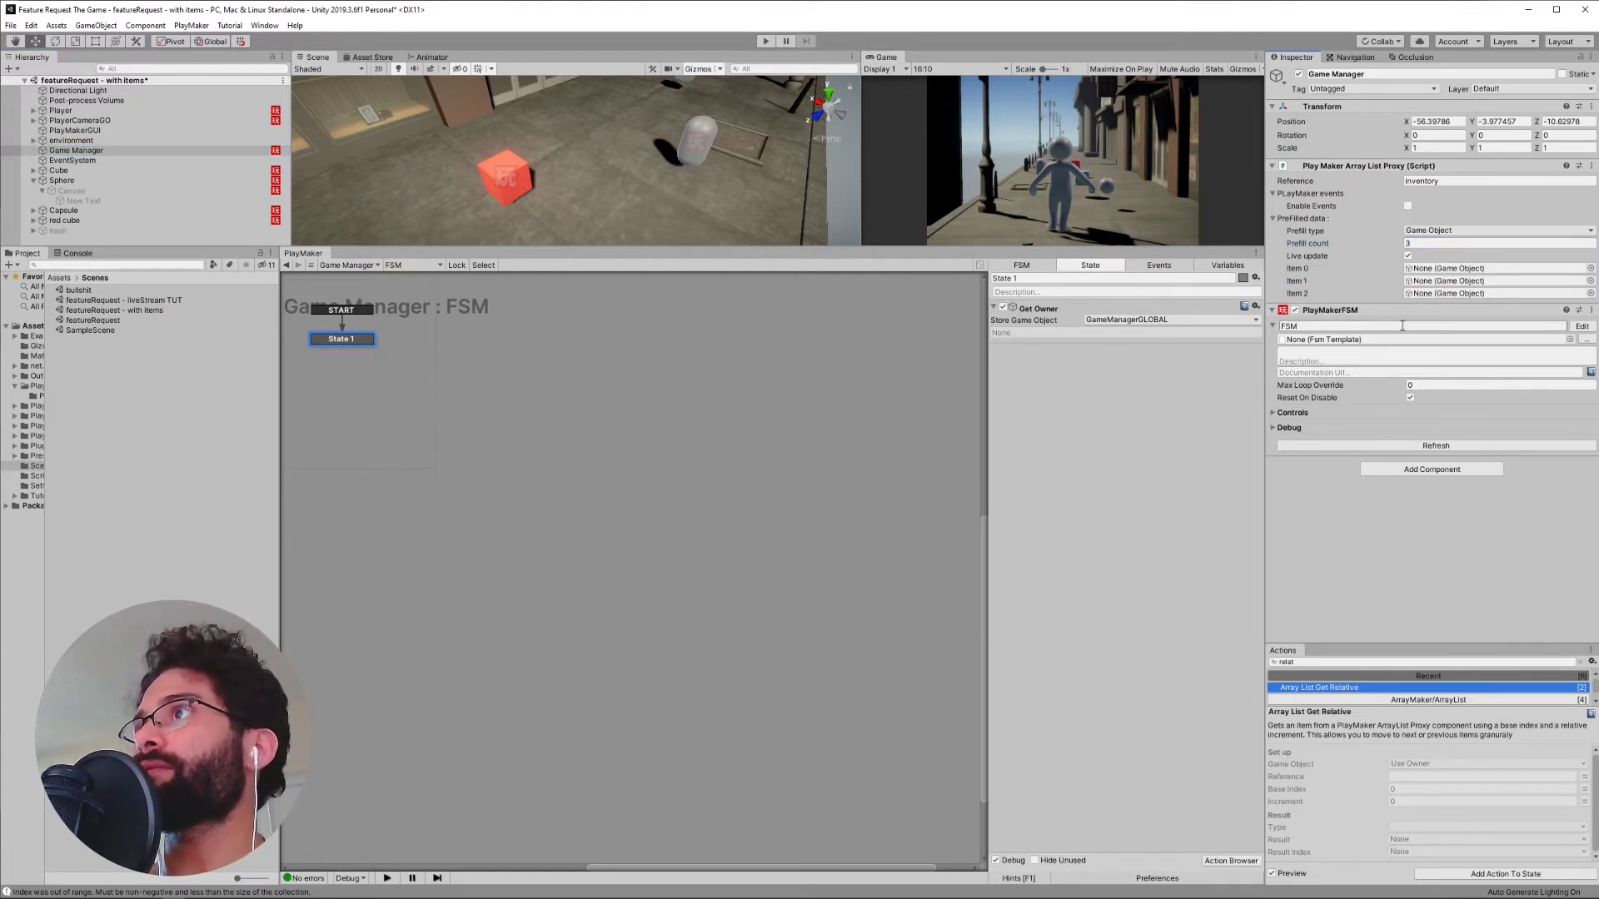
{"action": "left_click", "coordinate": [1402, 325]}
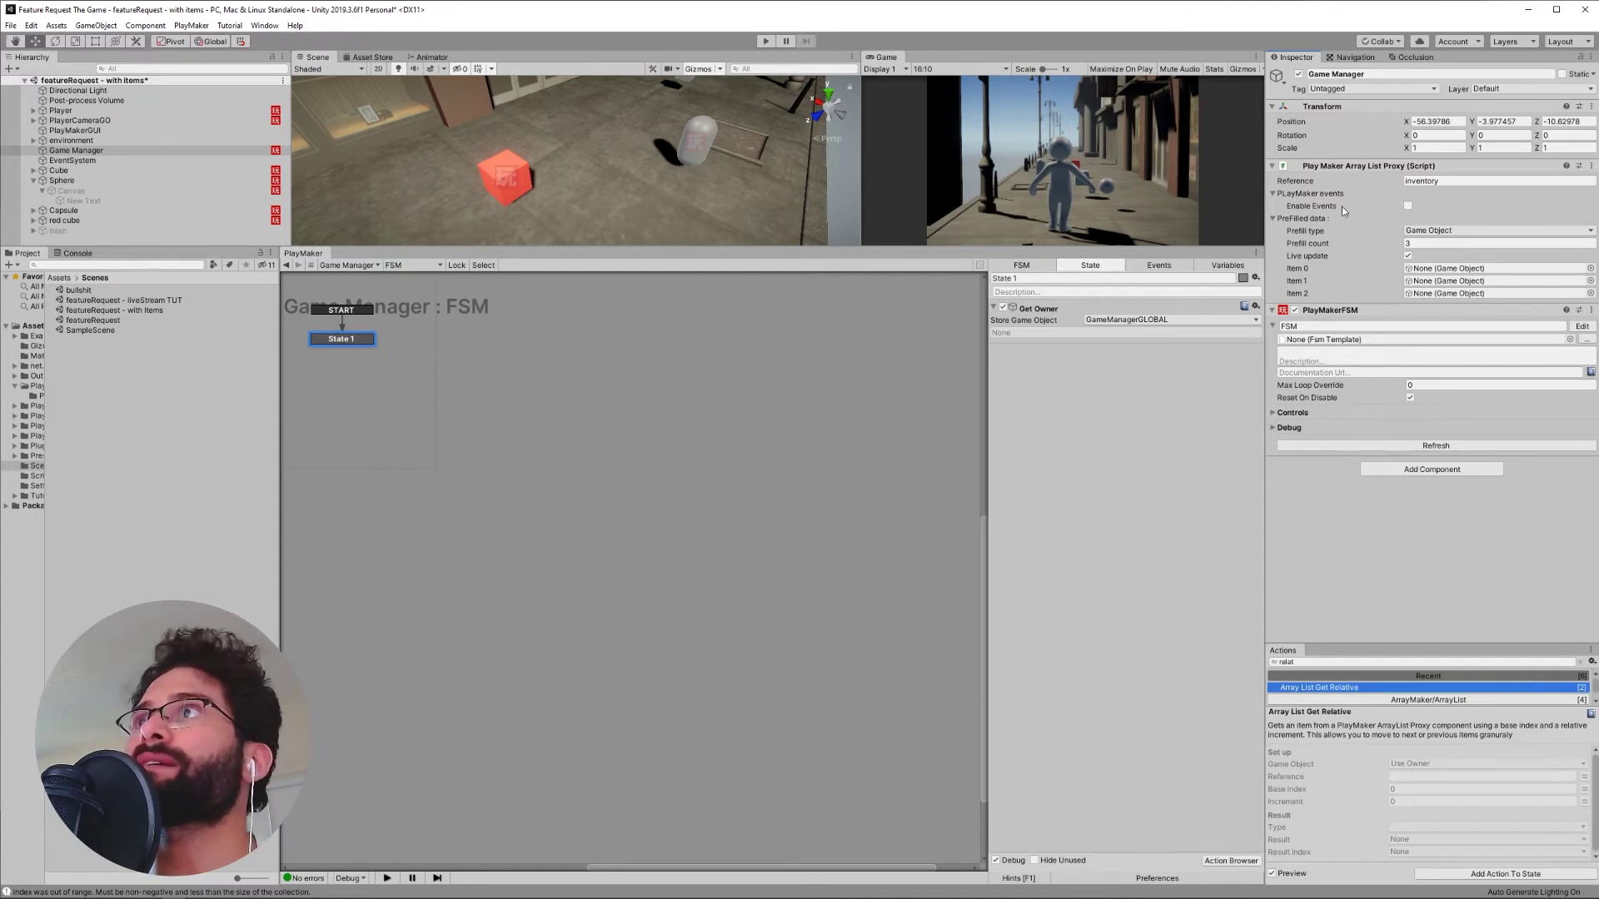
{"action": "left_click", "coordinate": [1436, 243]}
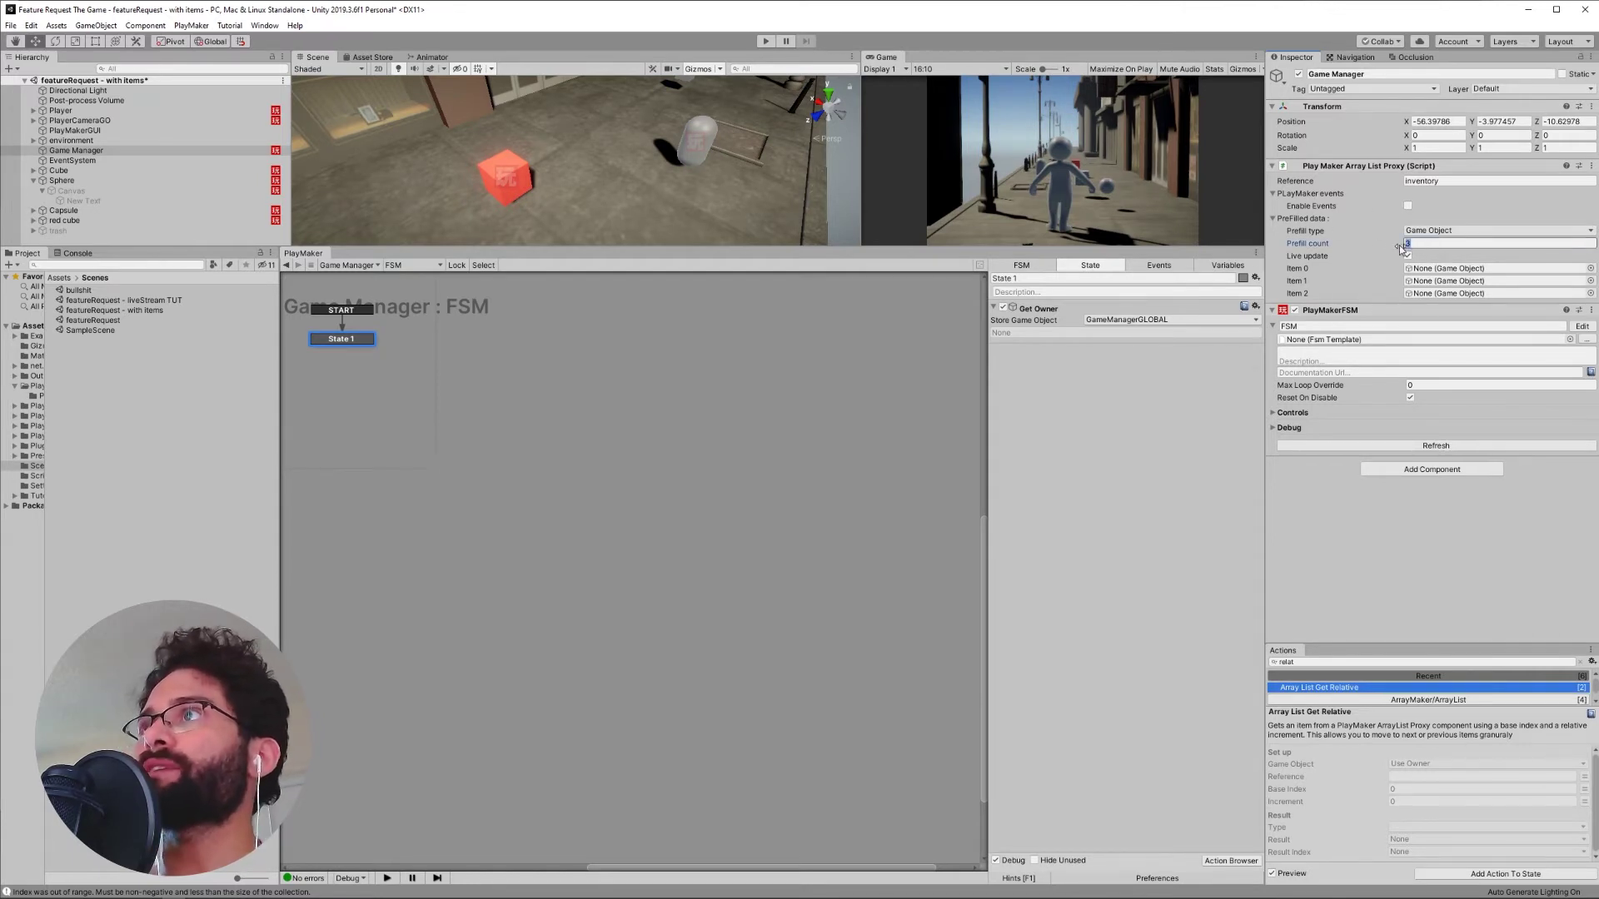
{"action": "type", "text": "0"}
{"action": "left_click", "coordinate": [1557, 243]}
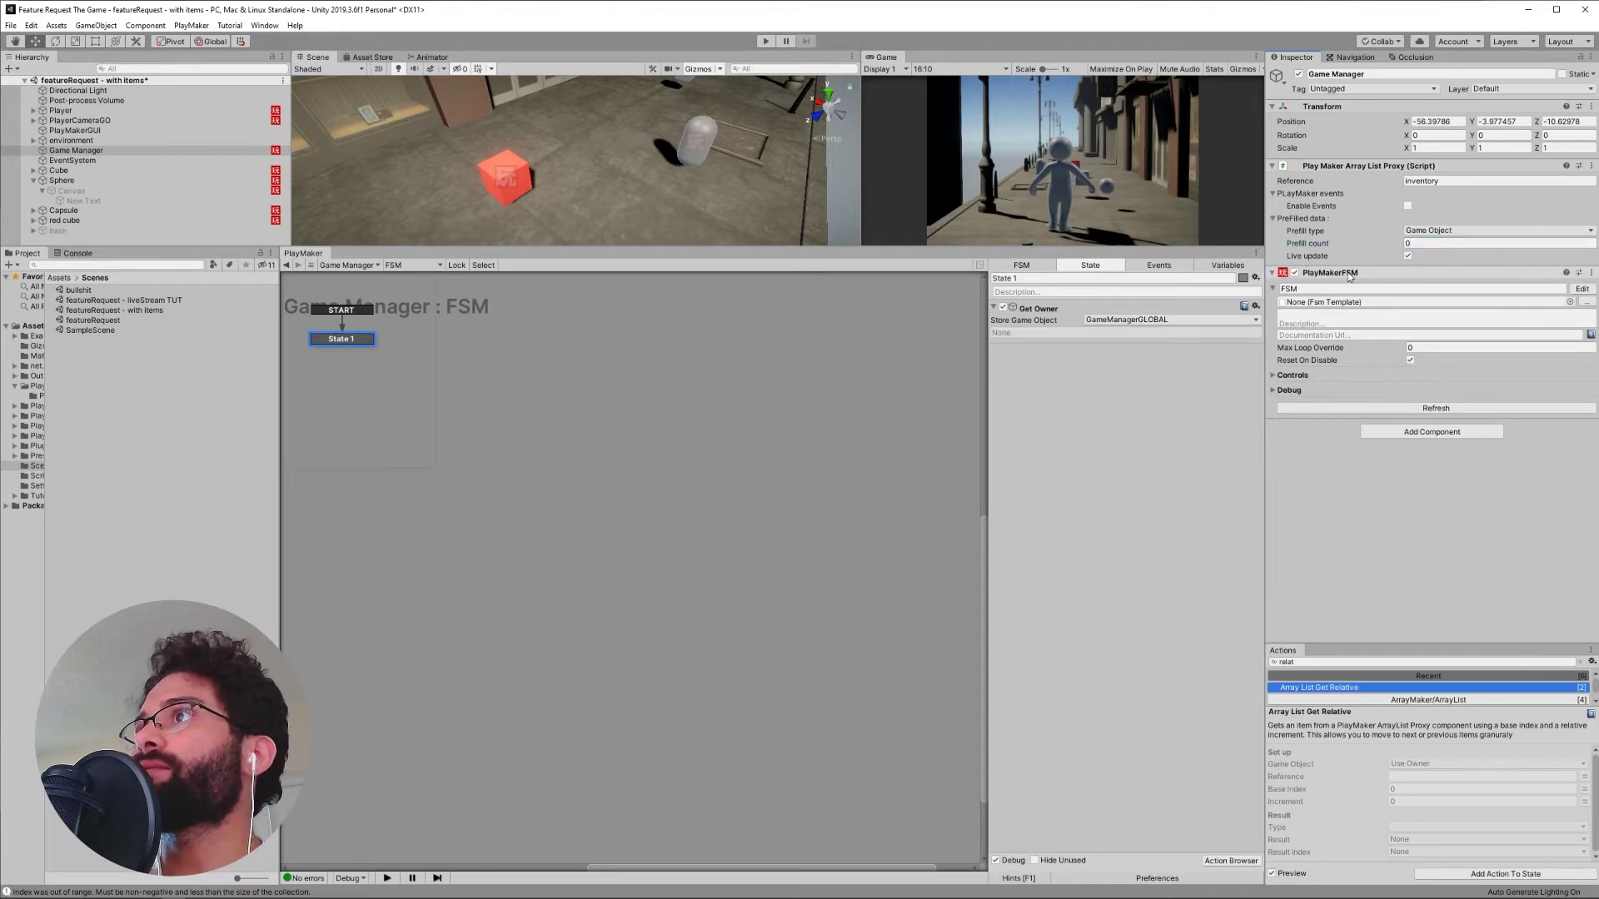
{"action": "left_click", "coordinate": [60, 109]}
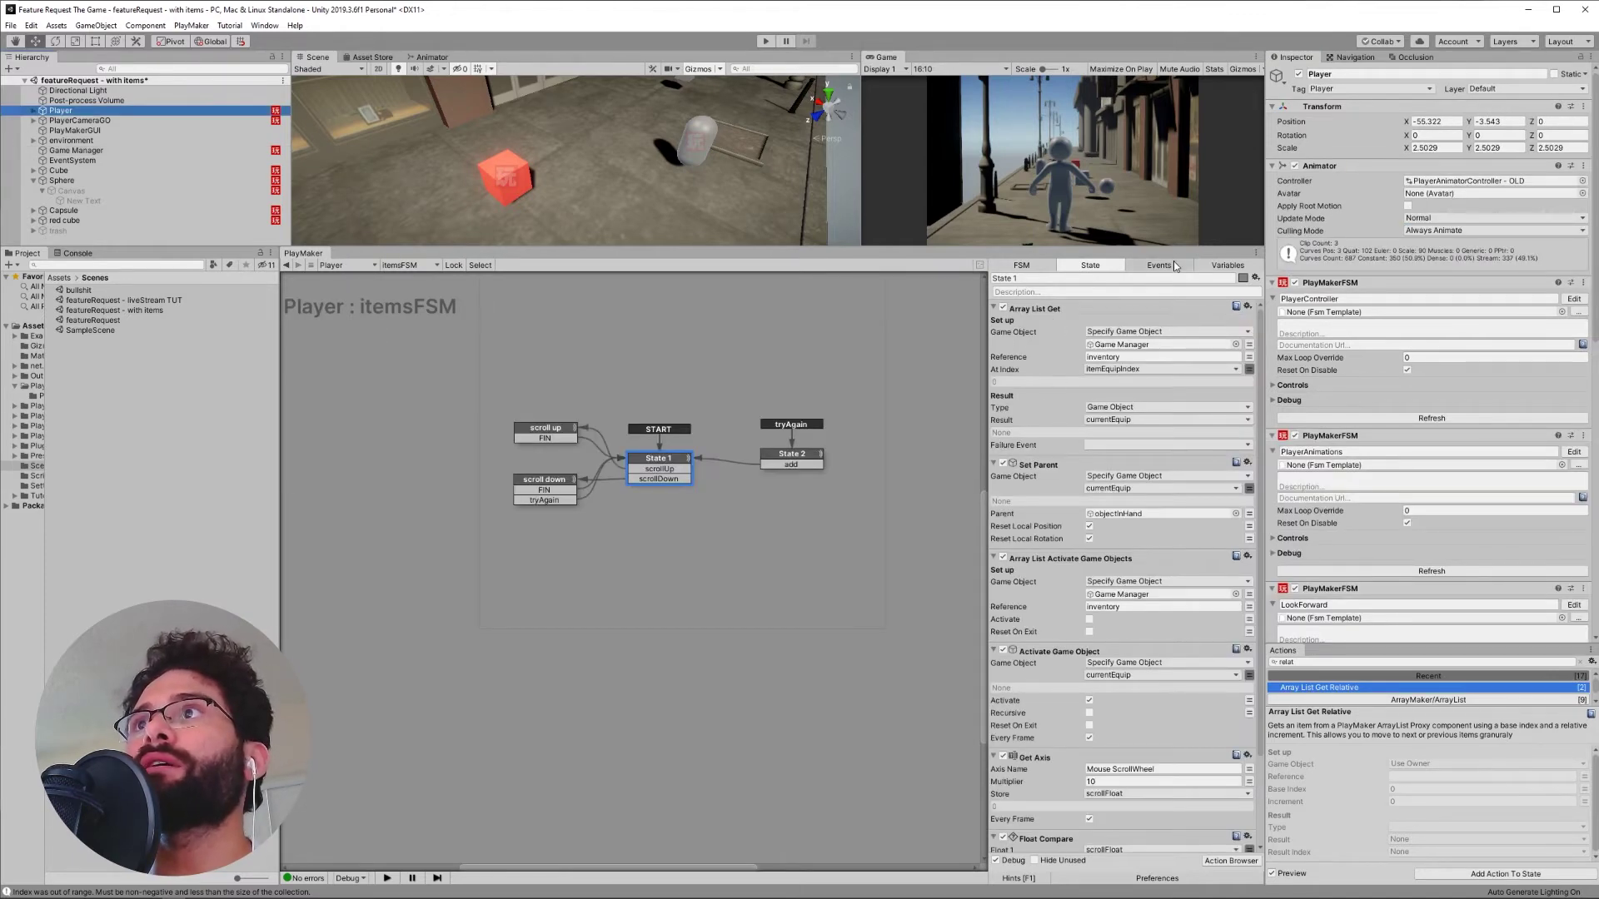
{"action": "left_click", "coordinate": [1208, 268]}
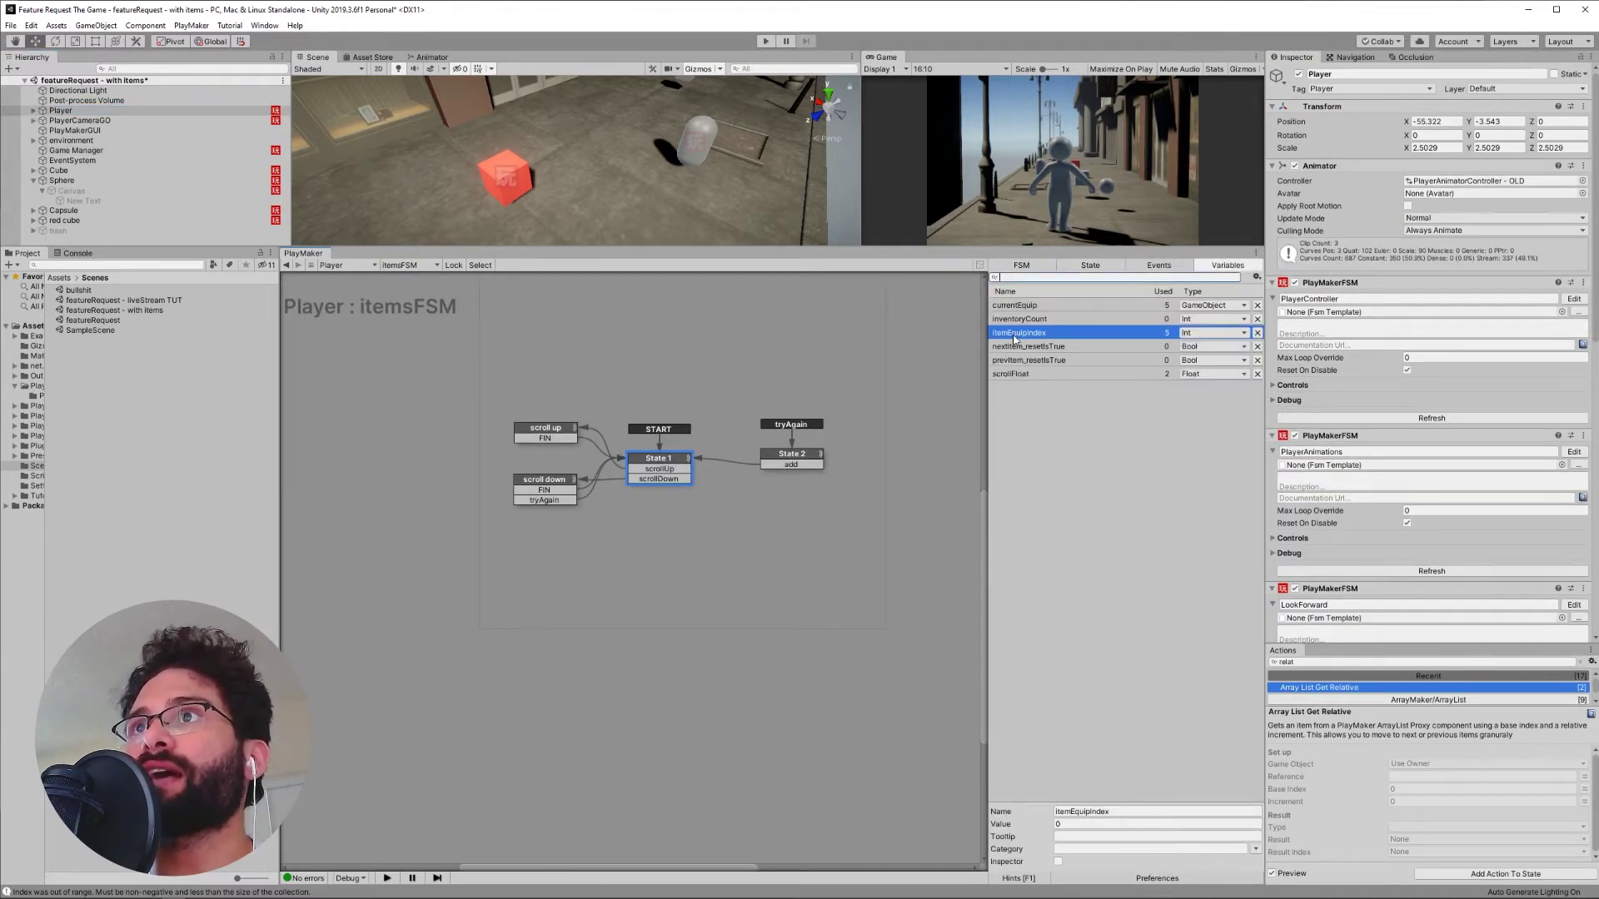
{"action": "left_click", "coordinate": [1065, 824]}
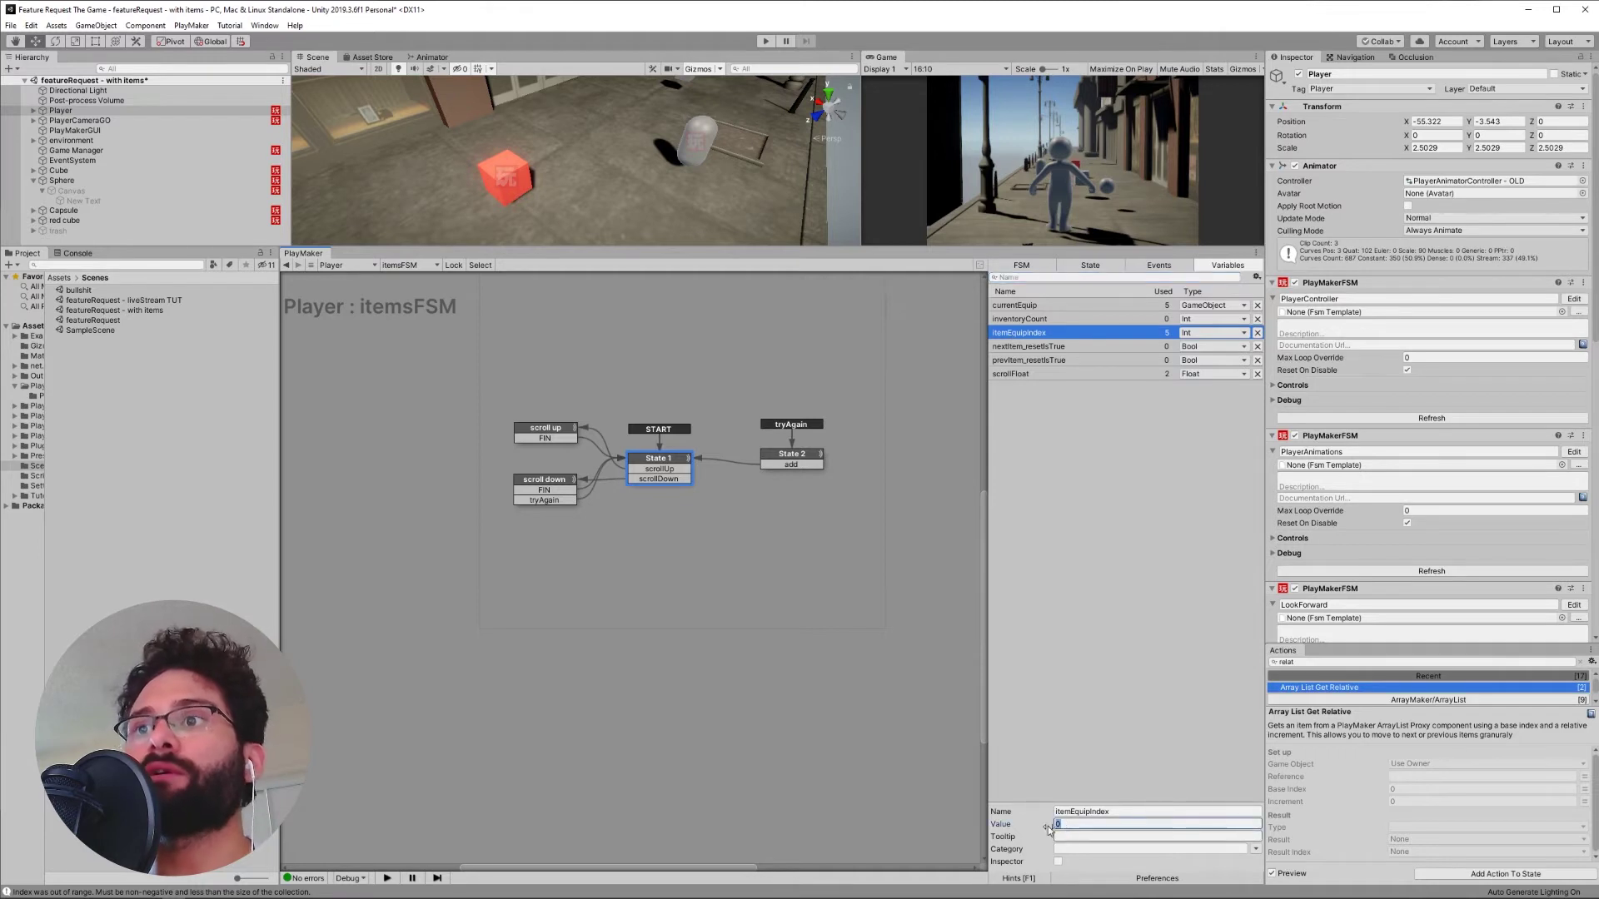
{"action": "left_click", "coordinate": [1053, 824]}
{"action": "left_click", "coordinate": [1087, 268]}
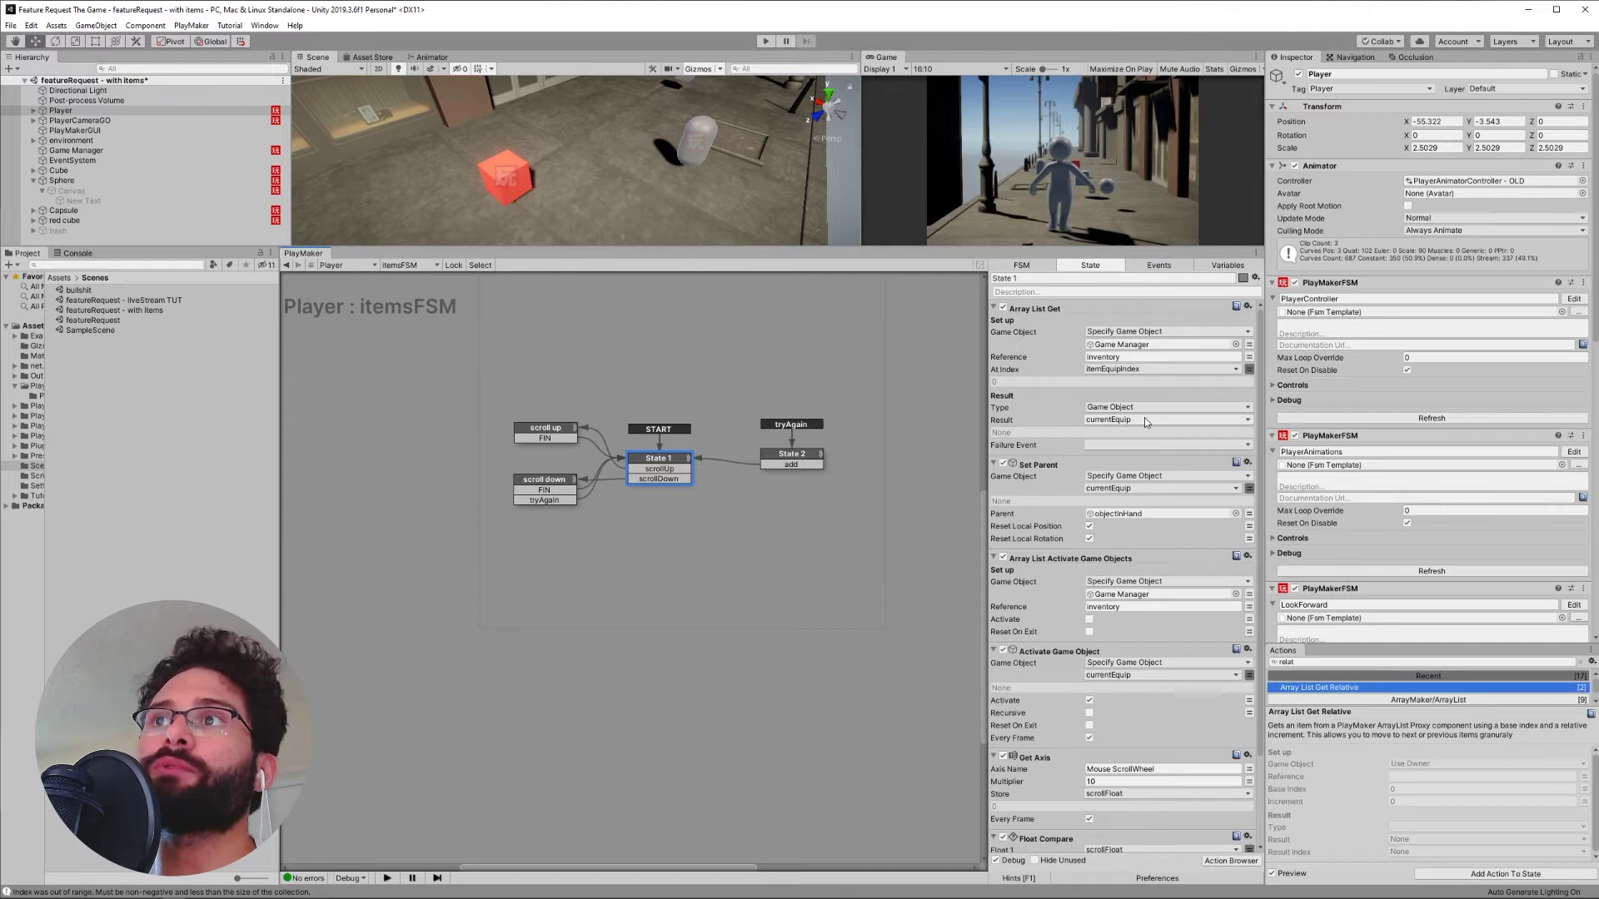
{"action": "scroll", "coordinate": [1144, 417], "scroll_direction": "down", "scroll_amount": 3}
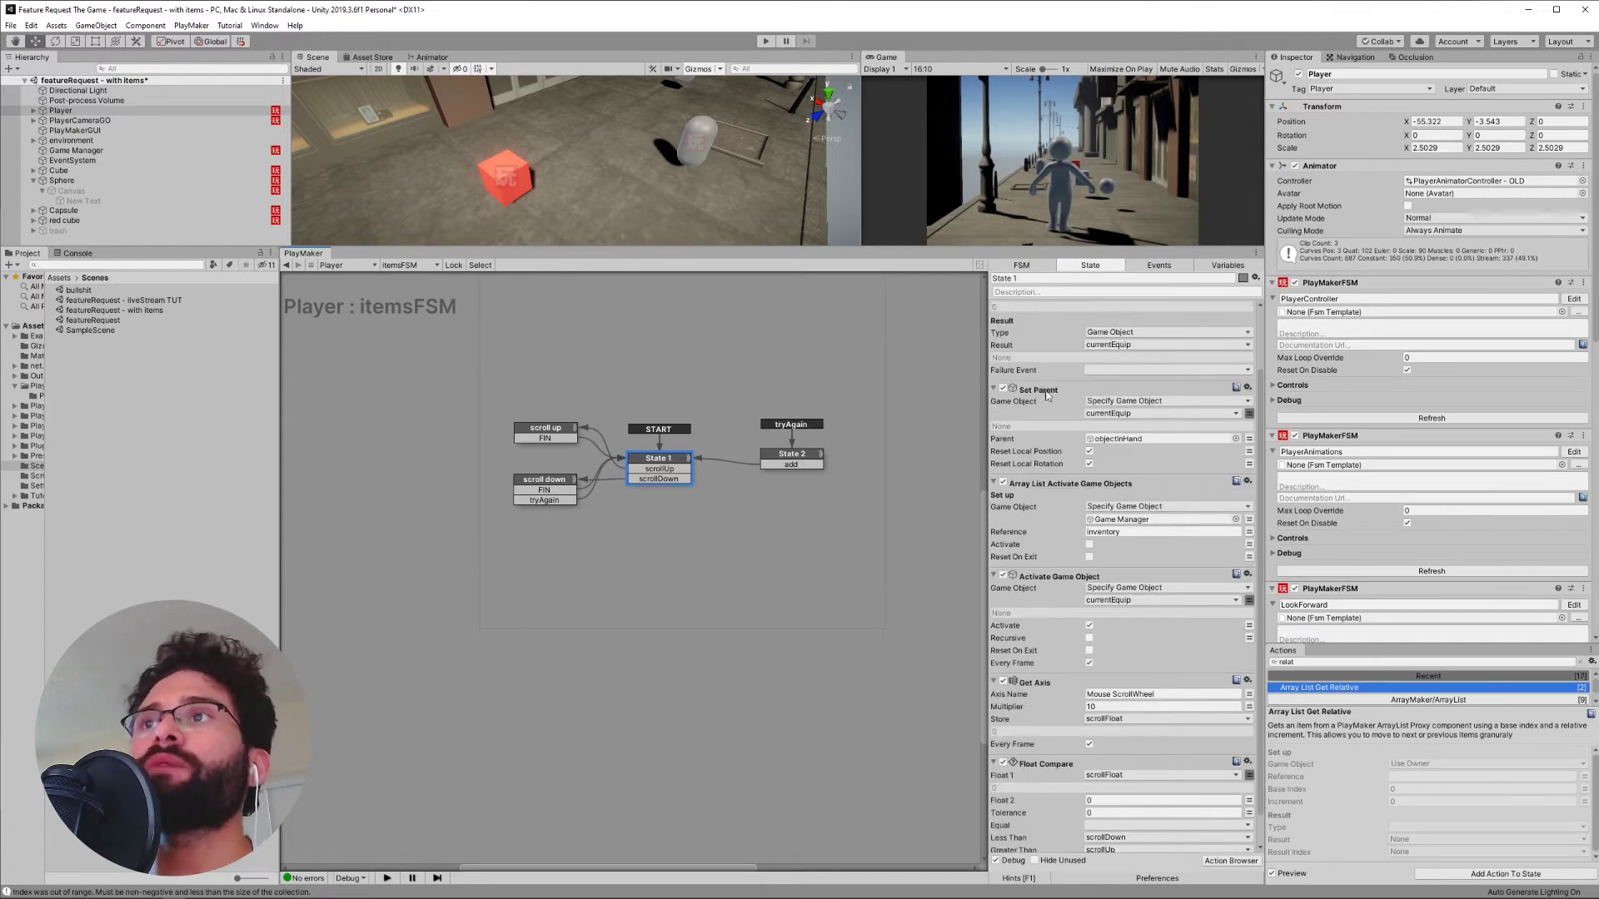
{"action": "double_click", "coordinate": [1099, 439]}
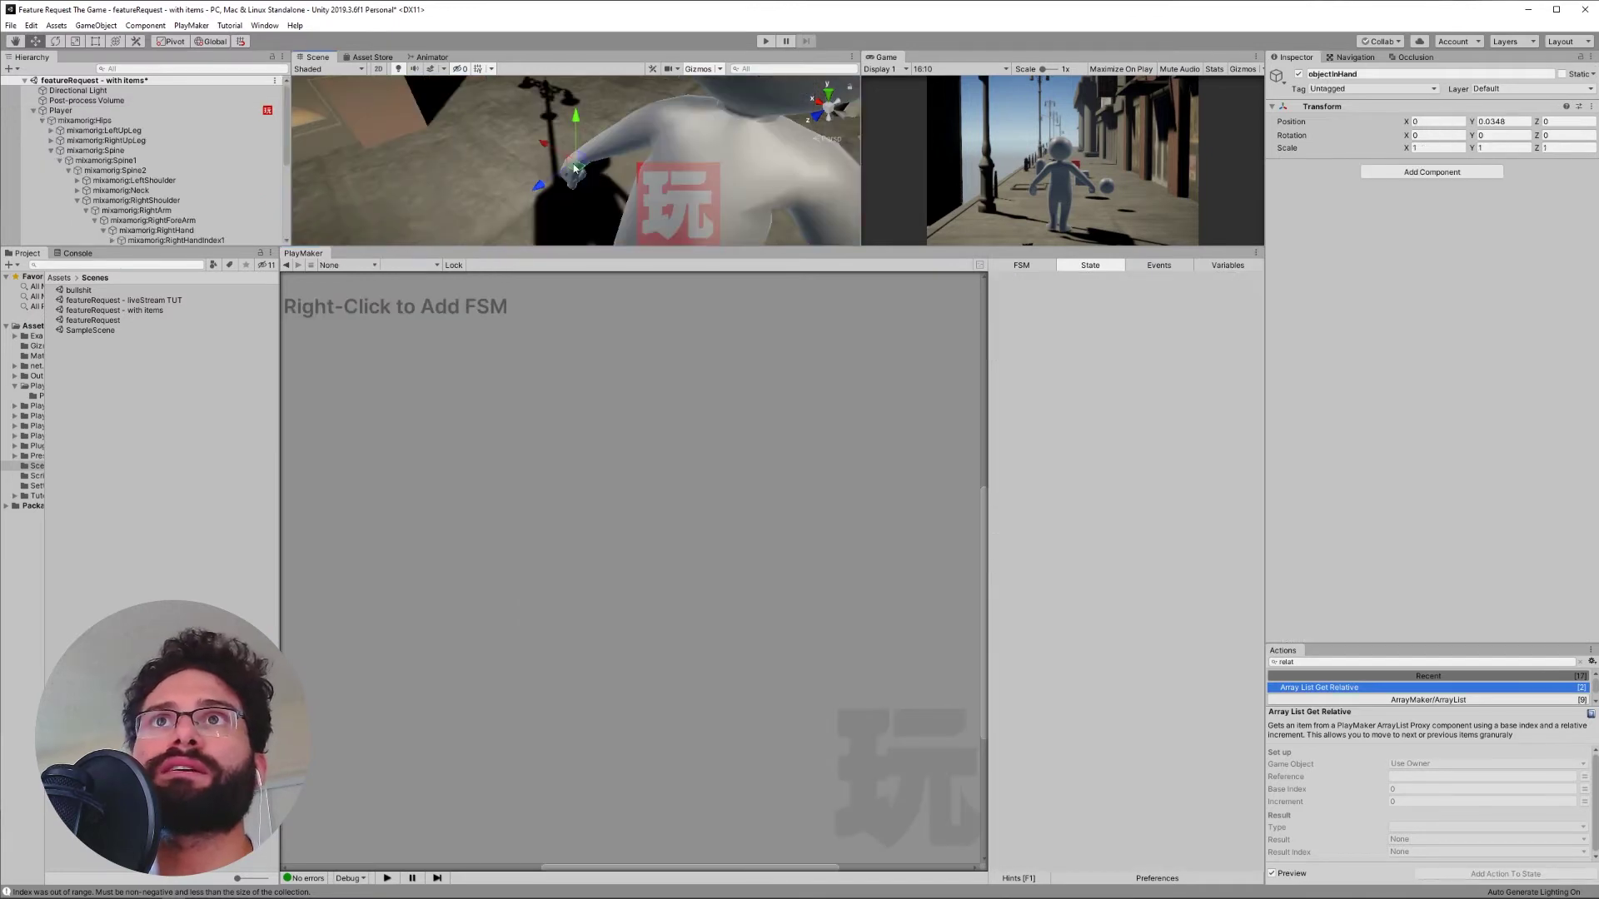
{"action": "key", "text": "ctrl+z"}
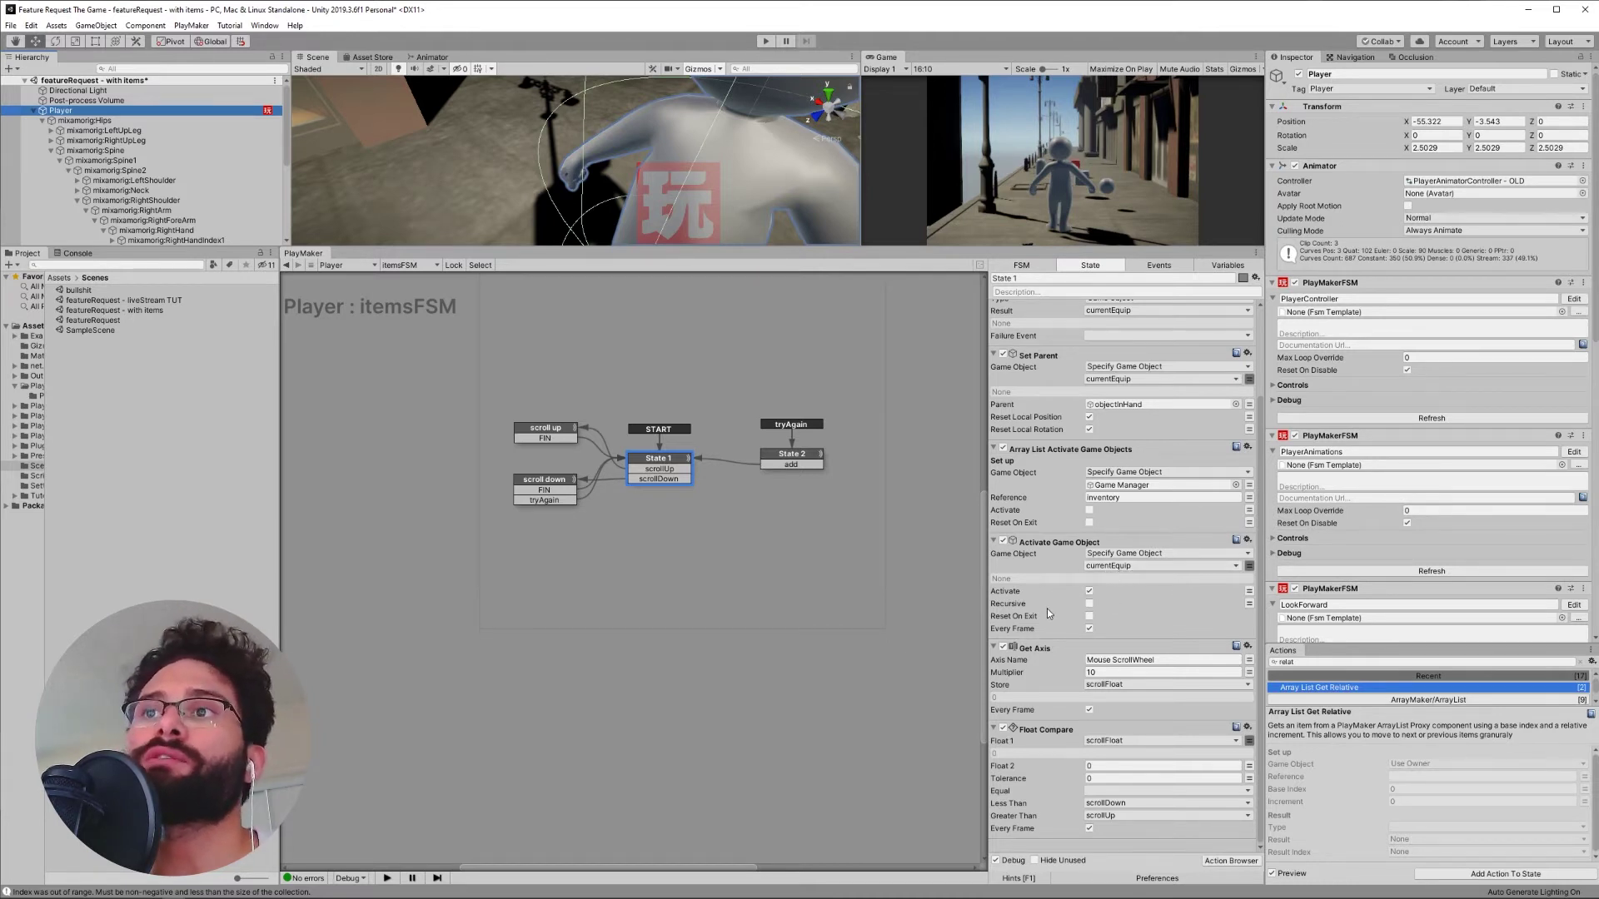
{"action": "left_click", "coordinate": [1085, 662]}
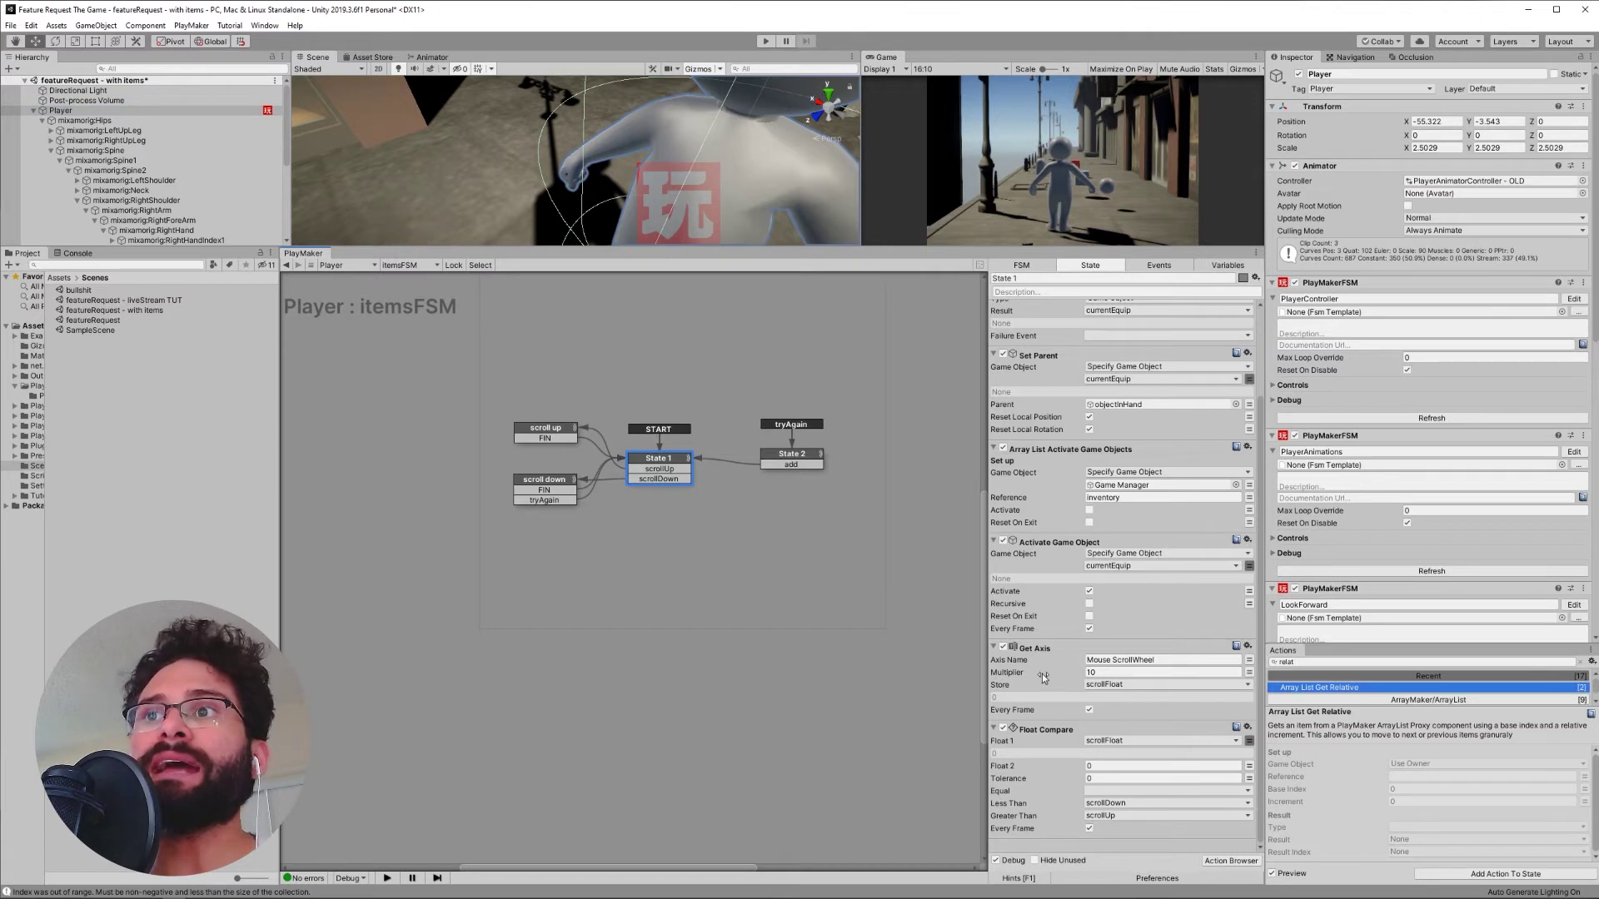
{"action": "left_click", "coordinate": [1215, 659]}
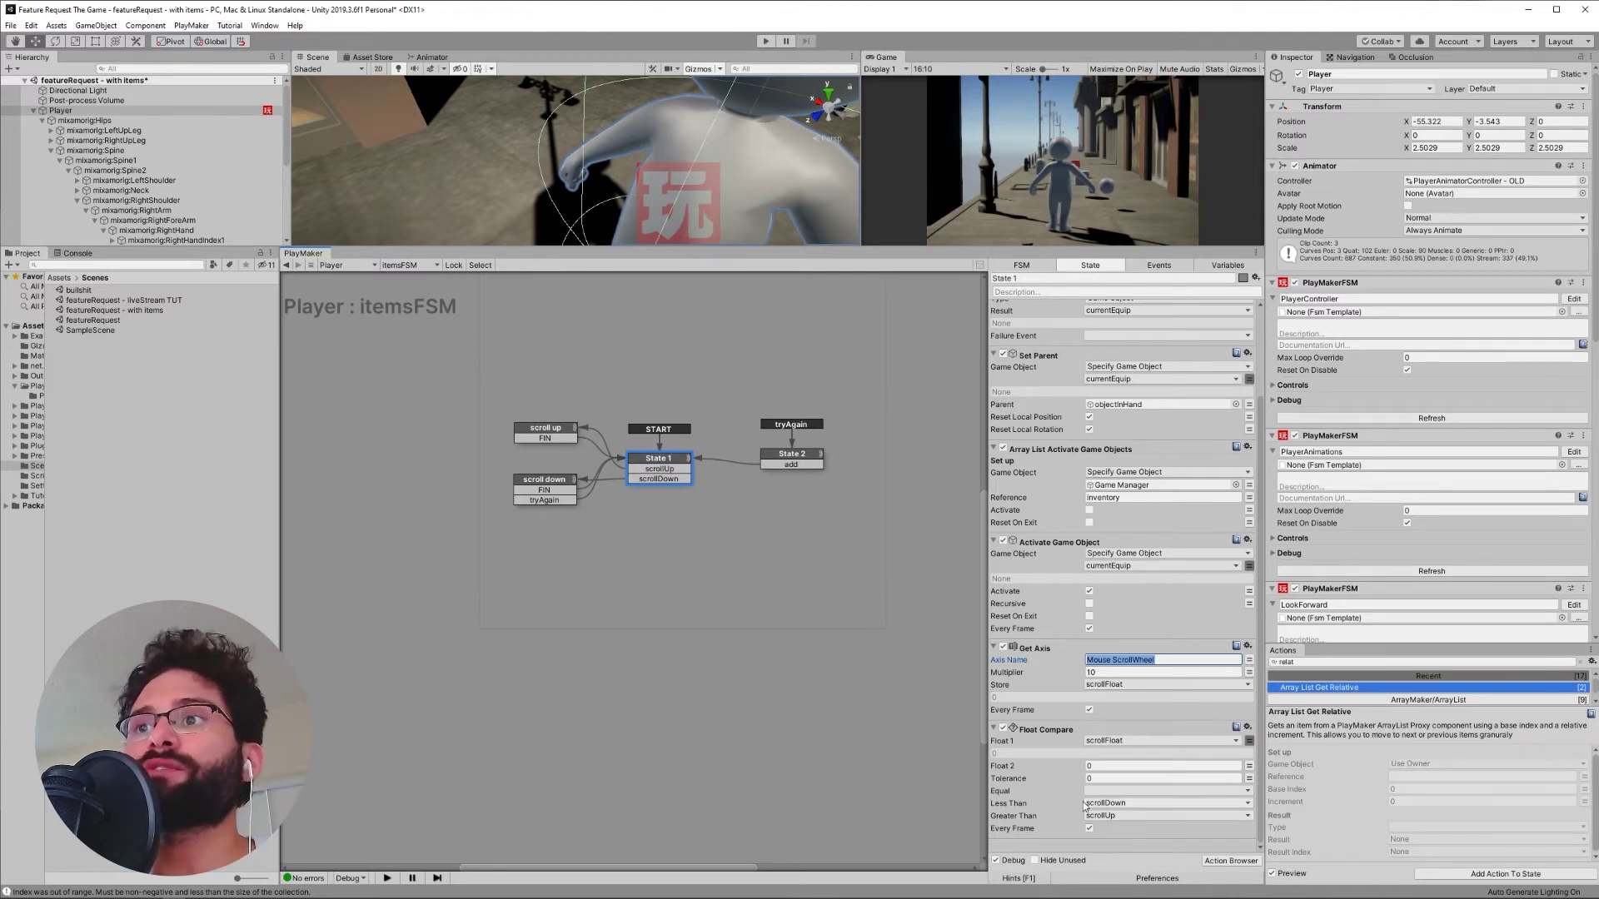
{"action": "left_click", "coordinate": [659, 478]}
Check the Array List Get Relative increments: 1 in scroll up, -1 in scroll down.
{"action": "left_click", "coordinate": [659, 469]}
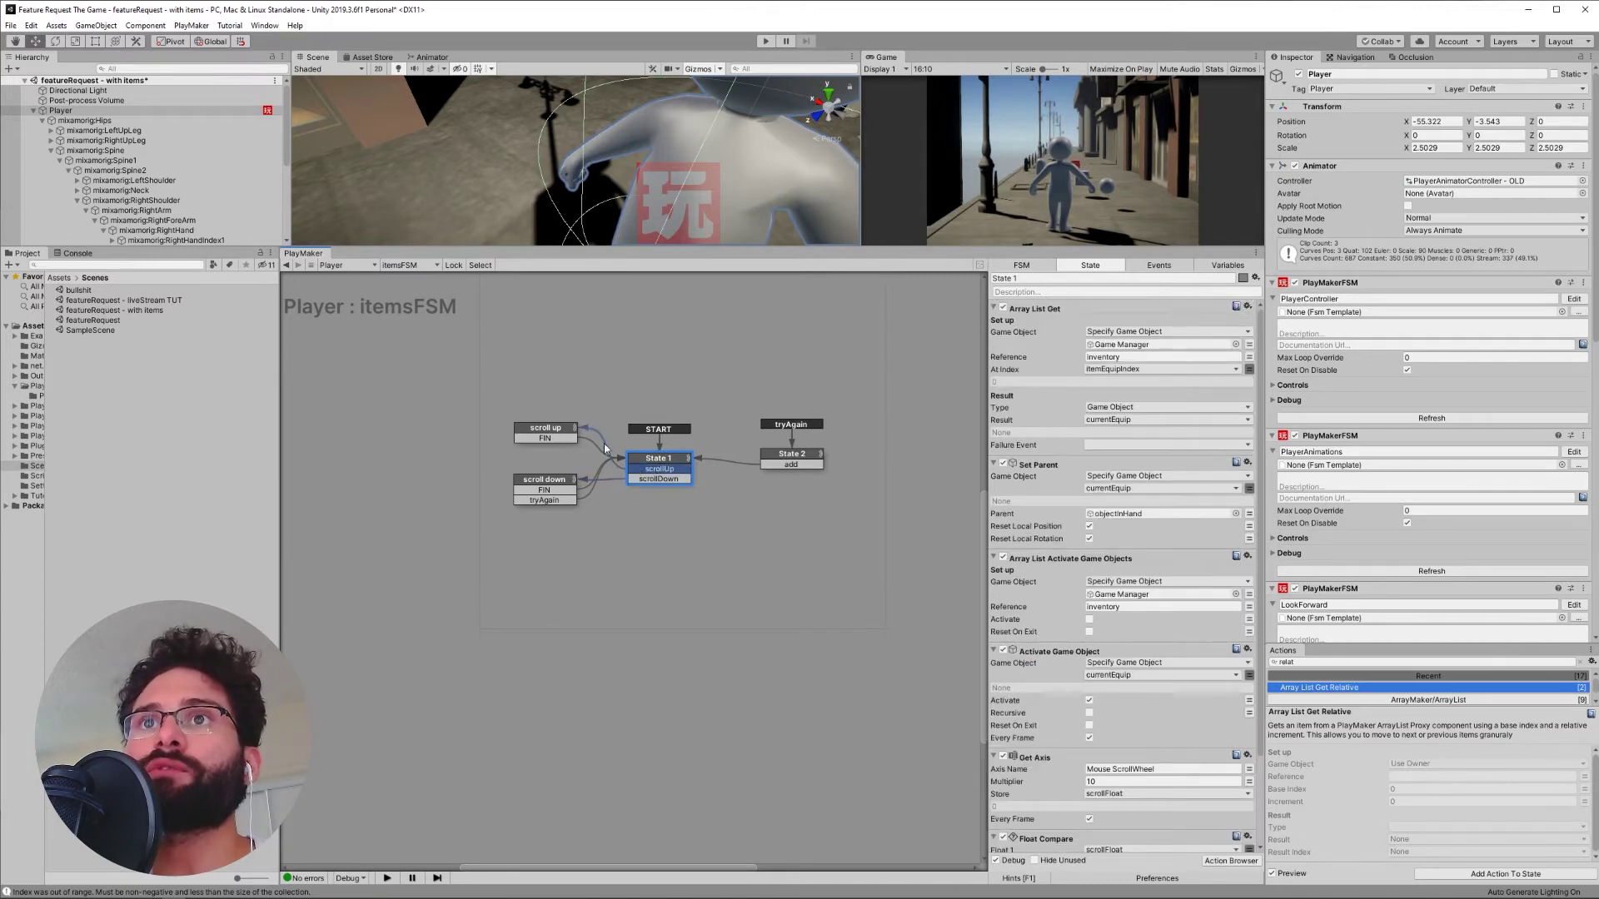
{"action": "left_click", "coordinate": [534, 433]}
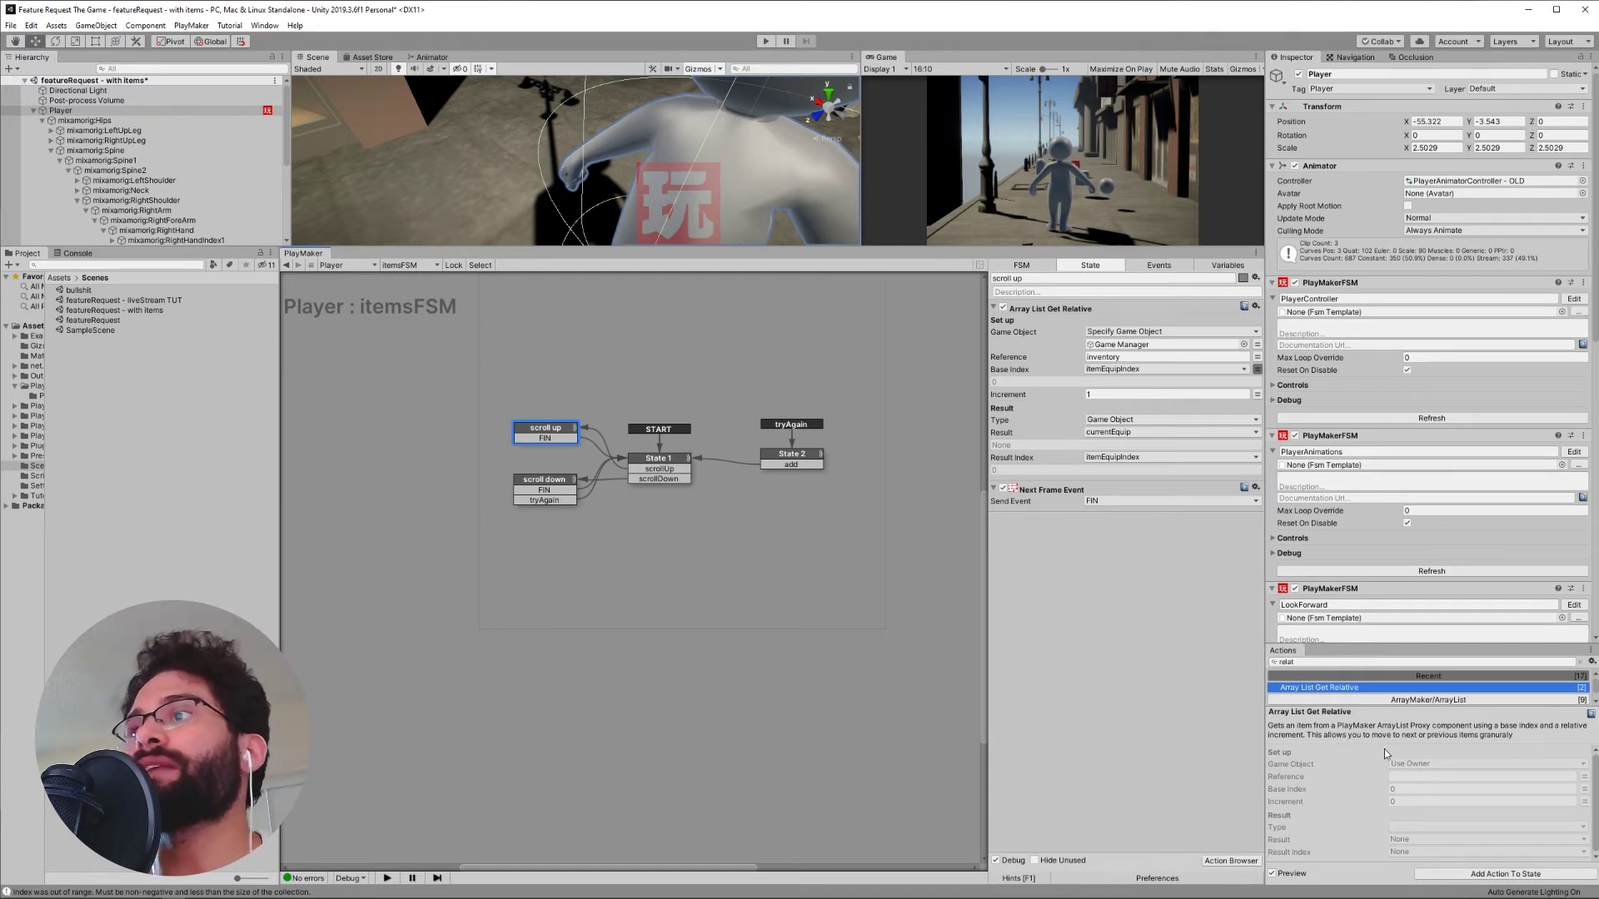
{"action": "left_click", "coordinate": [1051, 309]}
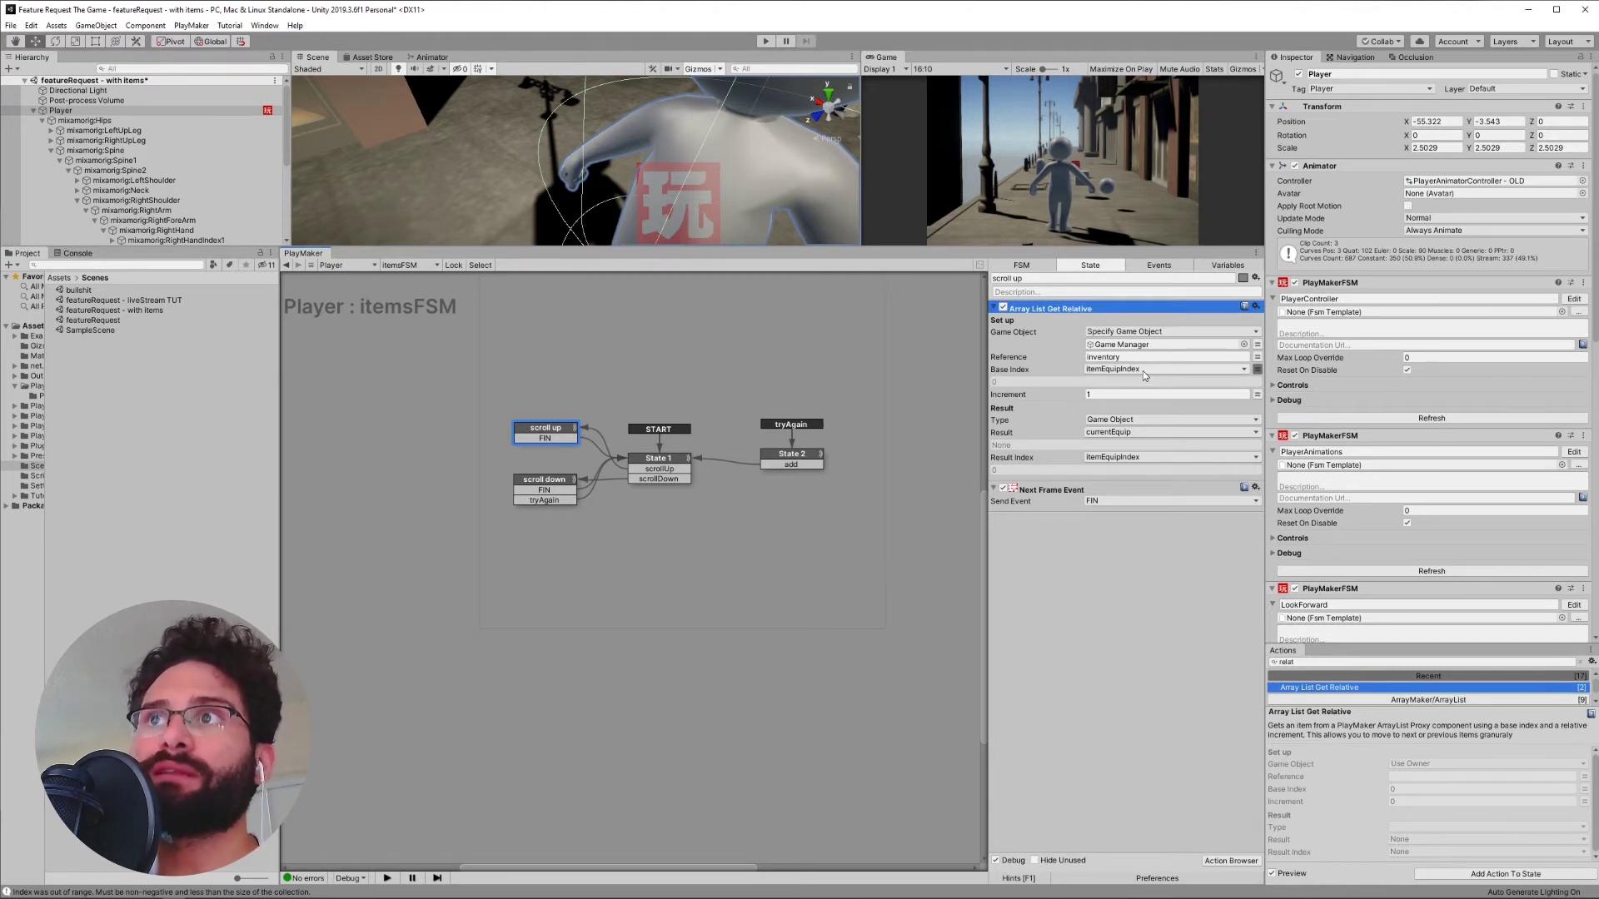
{"action": "left_click", "coordinate": [1087, 395]}
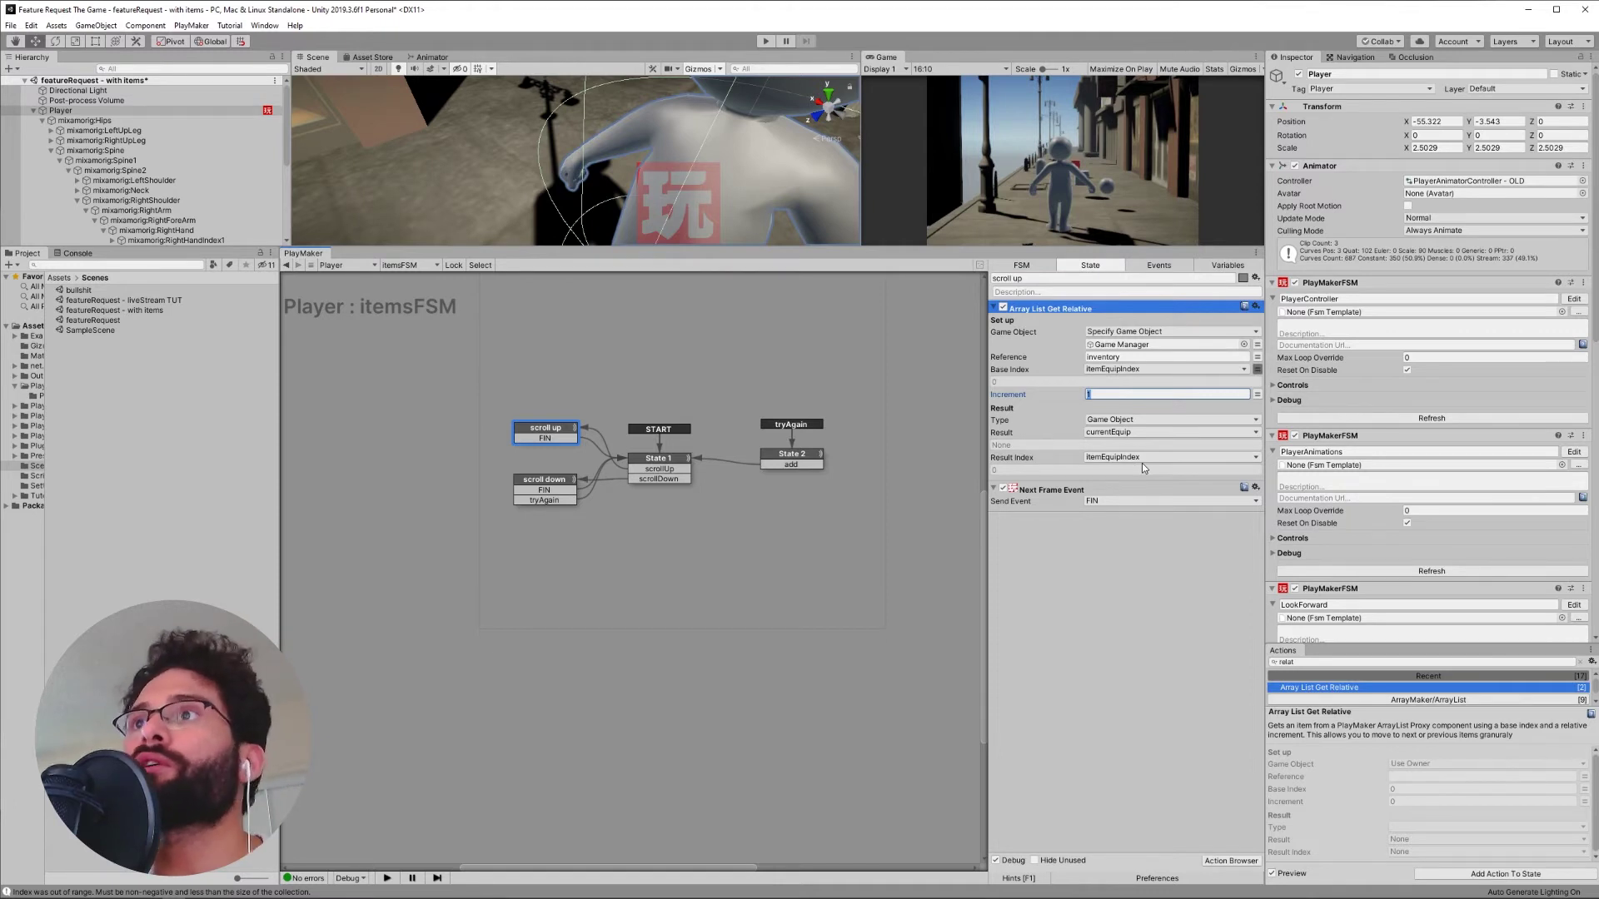
{"action": "left_click", "coordinate": [546, 490]}
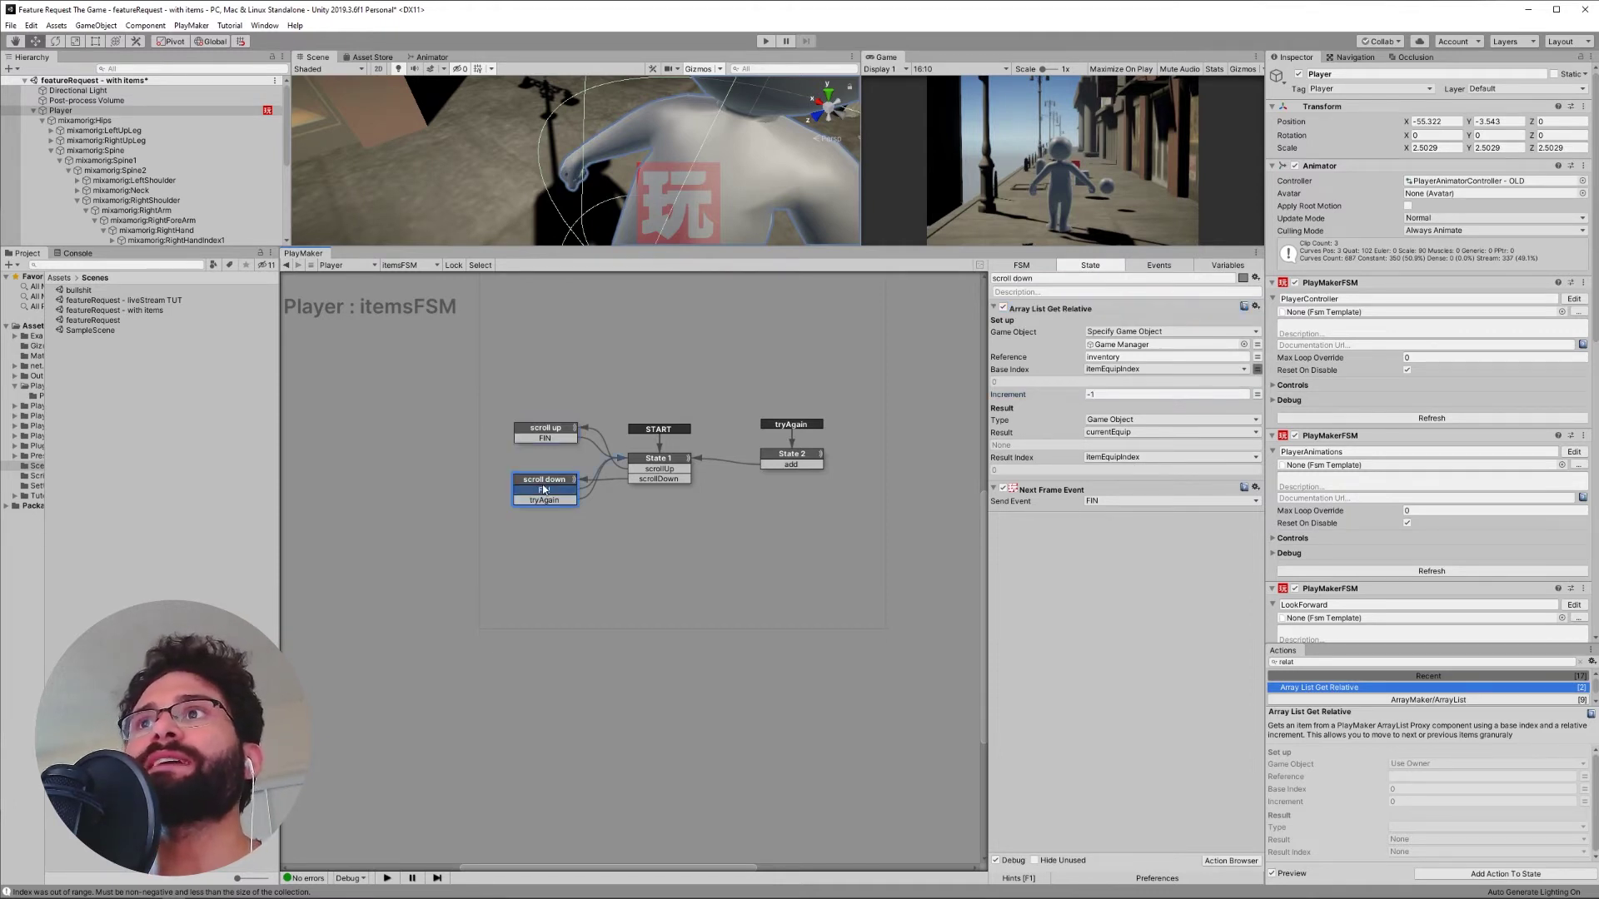
{"action": "left_click", "coordinate": [1117, 395]}
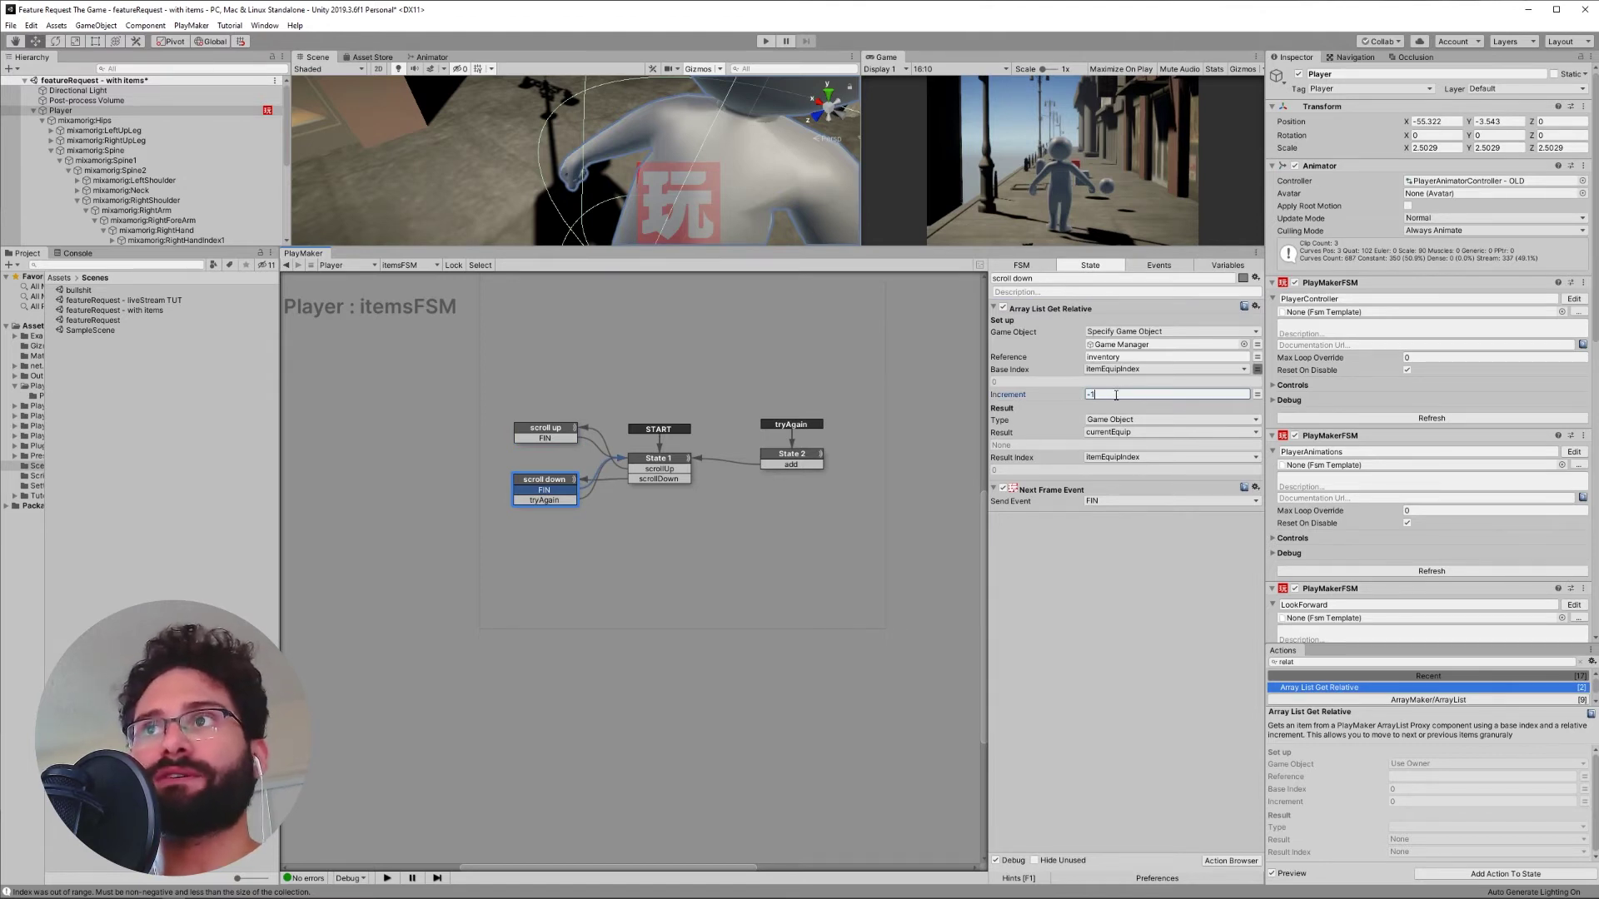
Review State 2's add event and Send Event action alongside State 1's actions.
{"action": "left_click", "coordinate": [819, 424]}
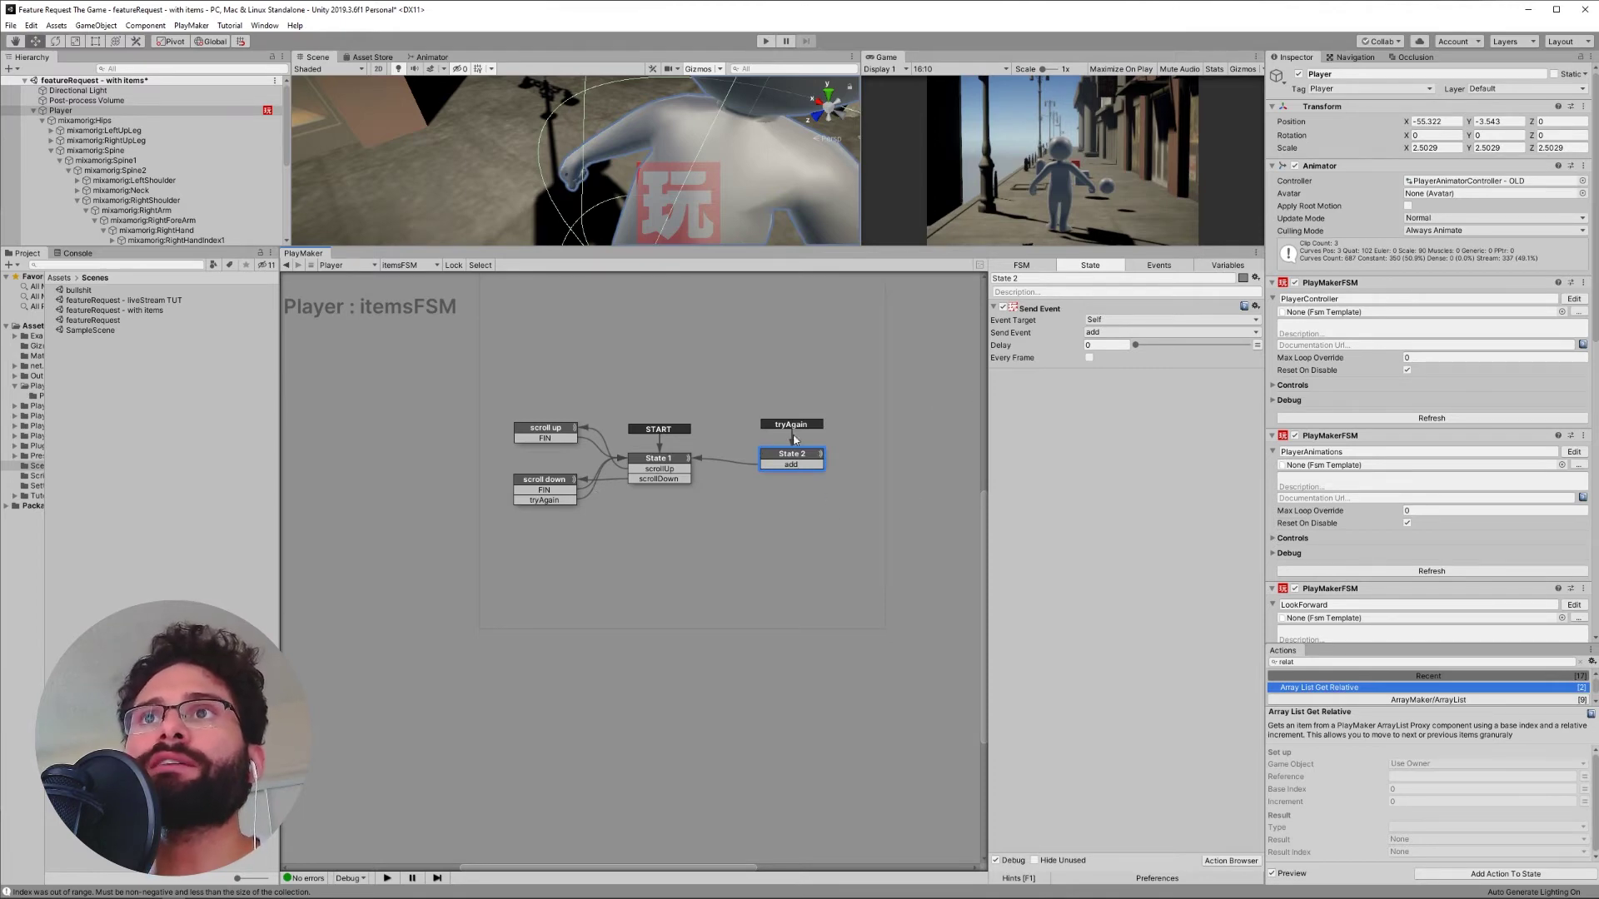
{"action": "left_click", "coordinate": [651, 463]}
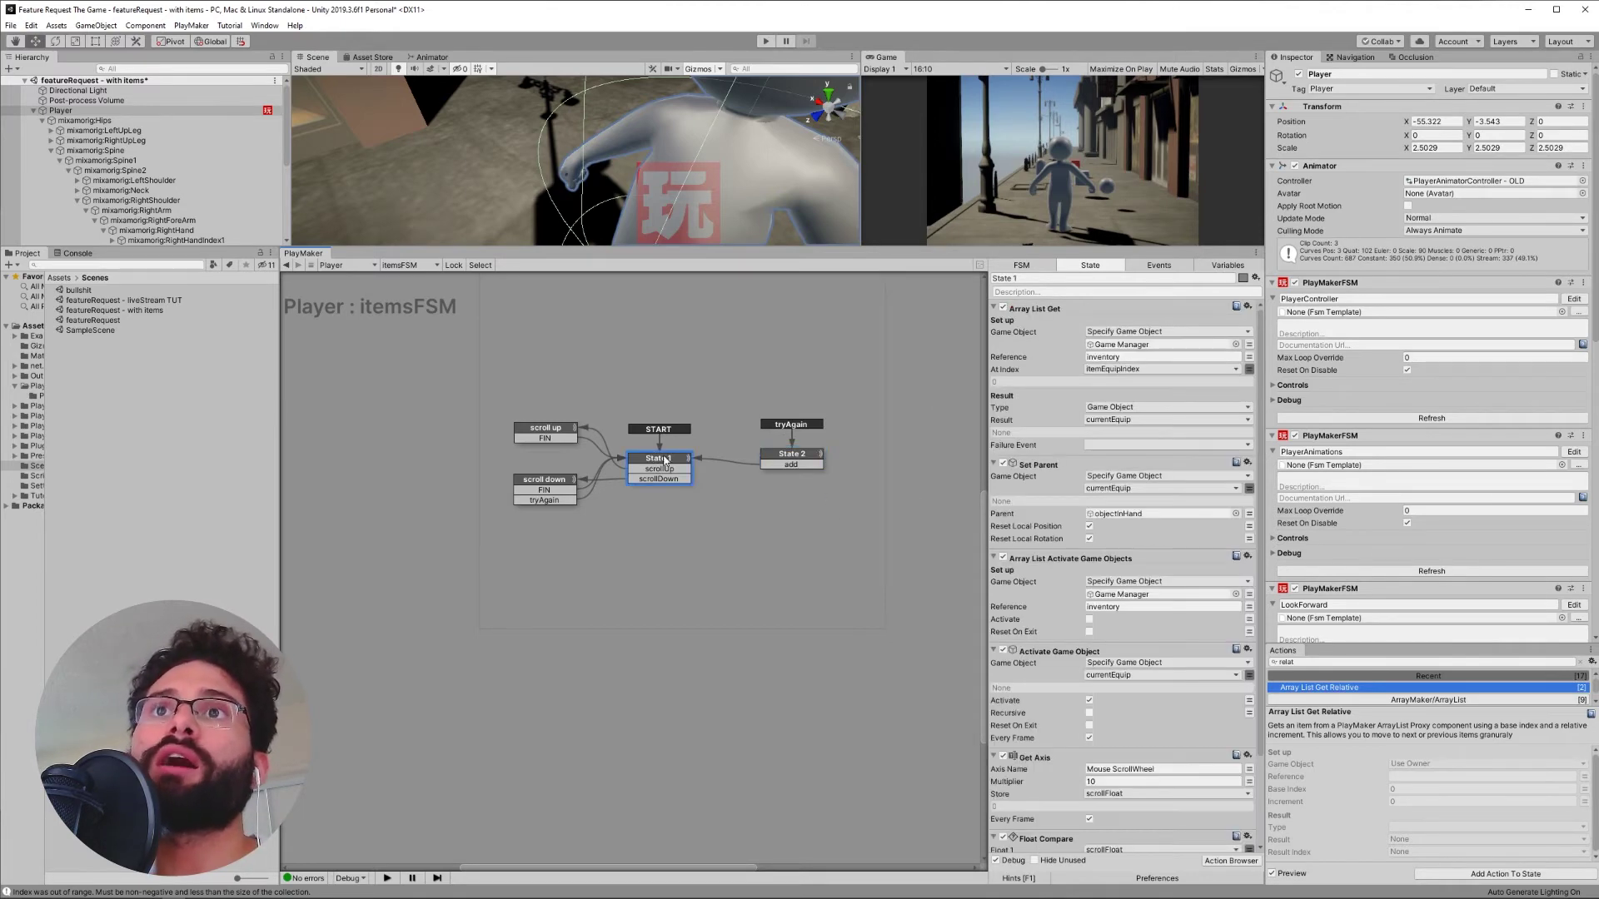
{"action": "left_click", "coordinate": [793, 459]}
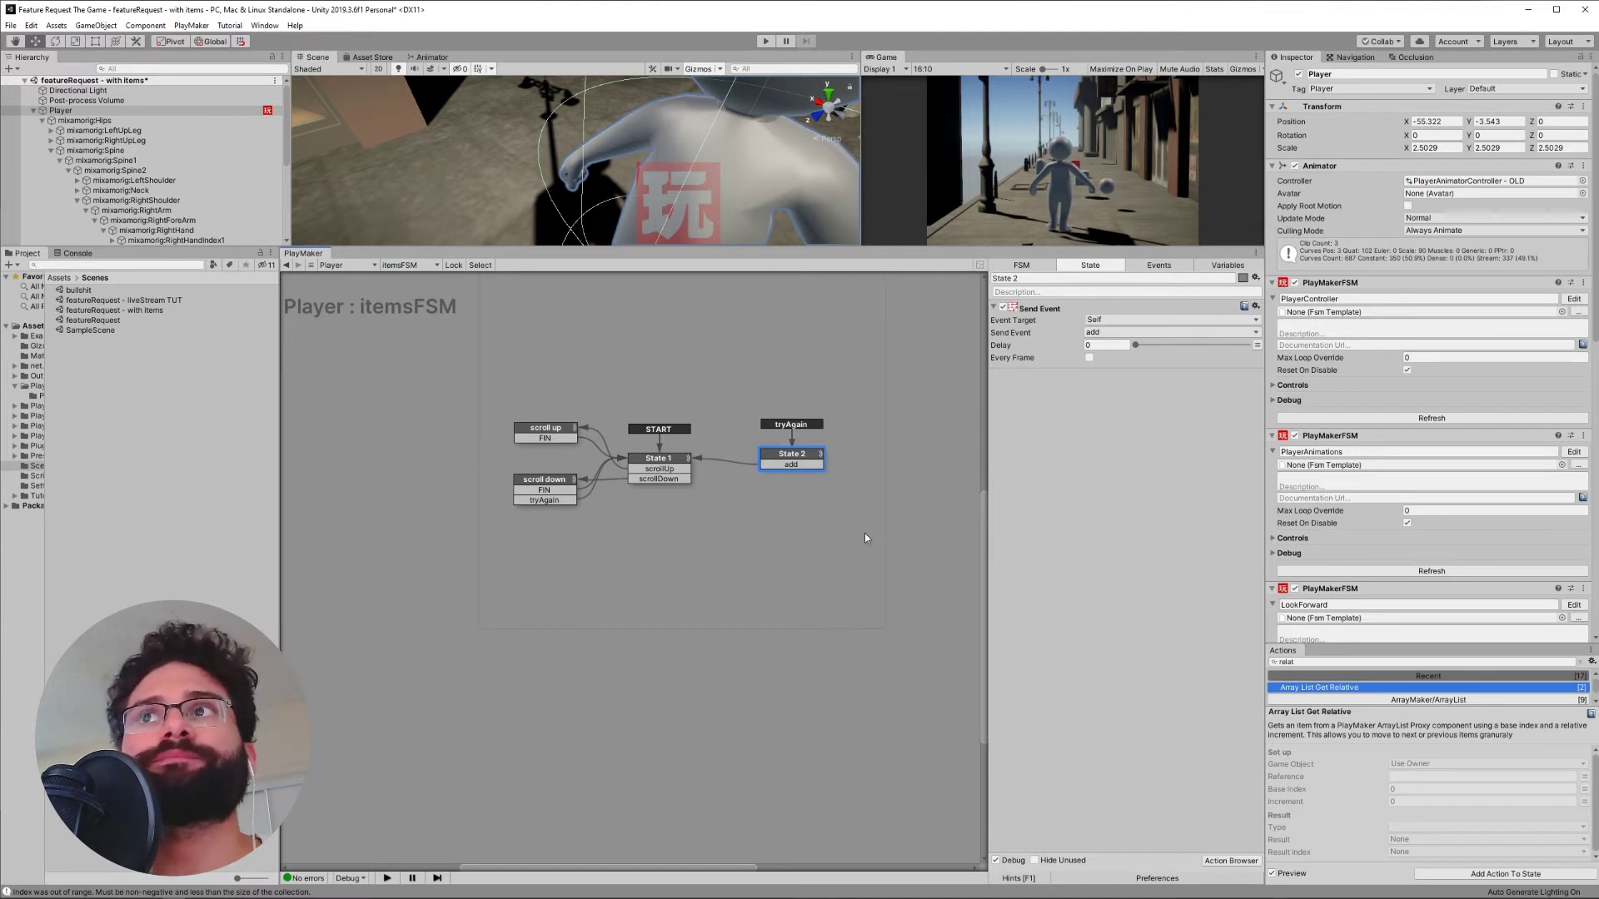
Step through the scene objects in the Hierarchy down to the red cube.
{"action": "left_click", "coordinate": [58, 170]}
{"action": "left_click", "coordinate": [61, 180]}
{"action": "left_click", "coordinate": [61, 210]}
{"action": "left_click", "coordinate": [64, 220]}
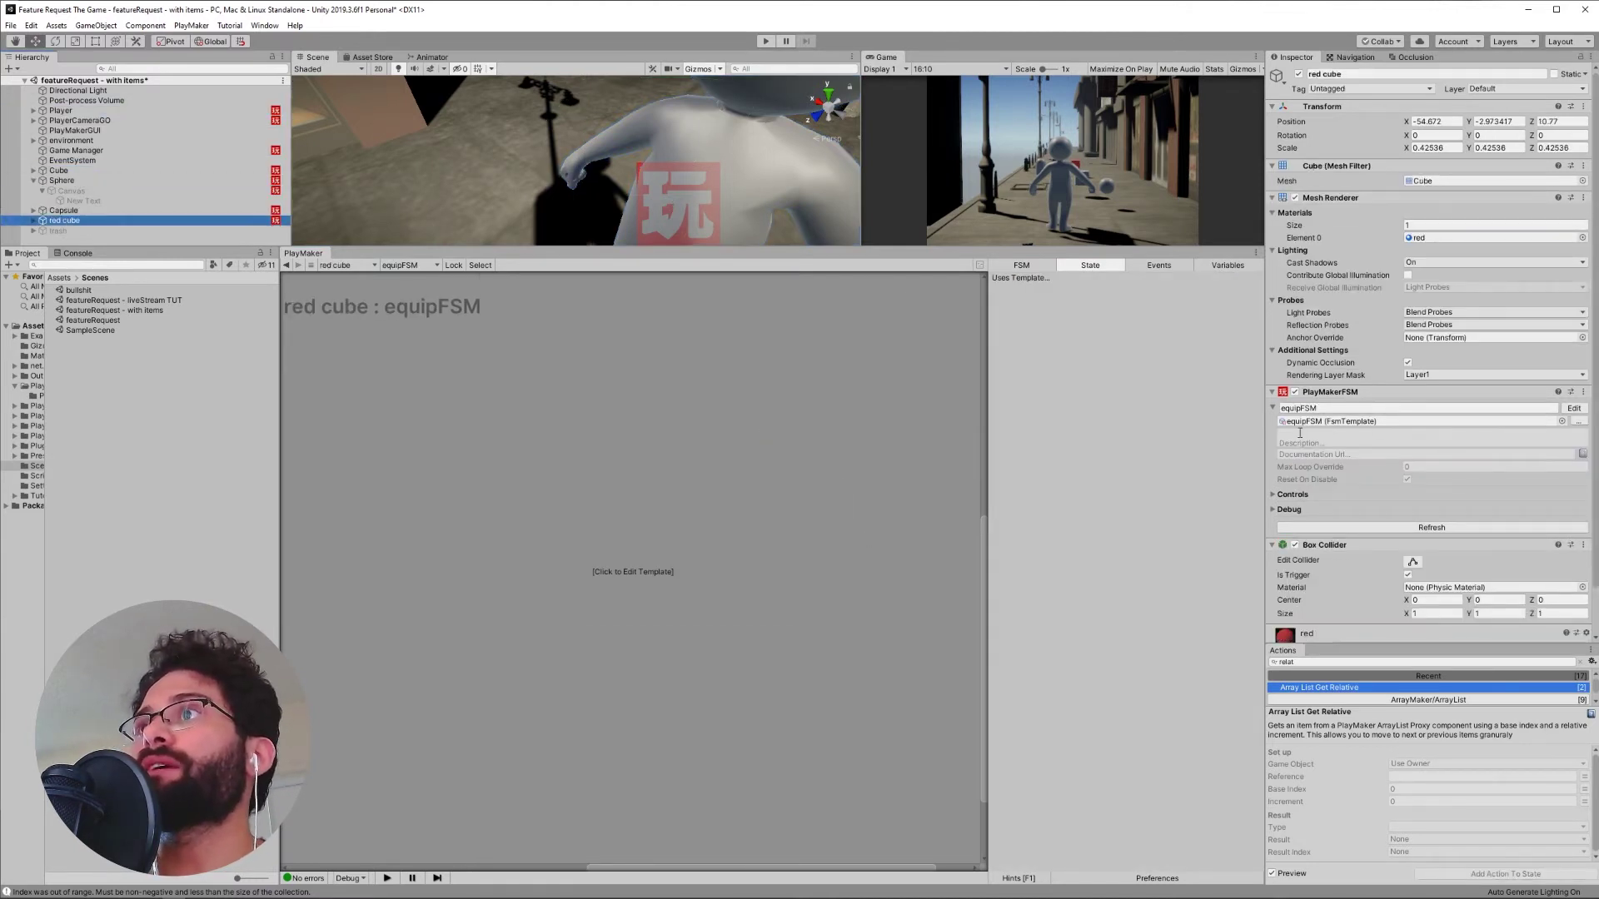
Edit the equipFSM template, then inspect Waiting to be grabbed and Check player inventory states.
{"action": "left_click", "coordinate": [1573, 407]}
{"action": "left_click", "coordinate": [460, 450]}
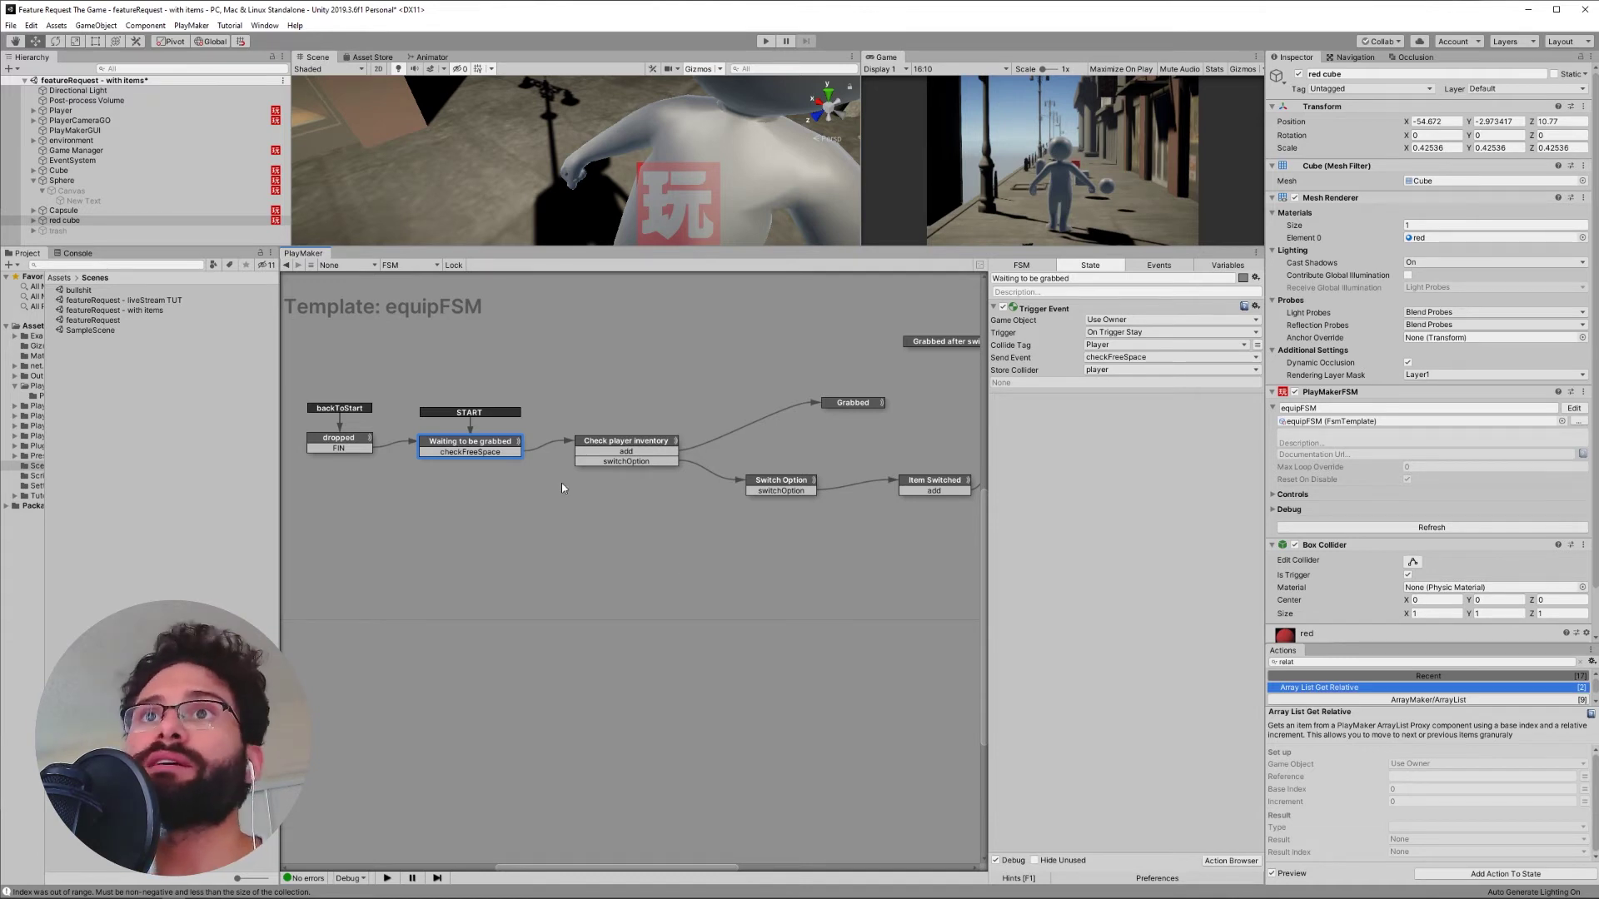
{"action": "left_click", "coordinate": [618, 443]}
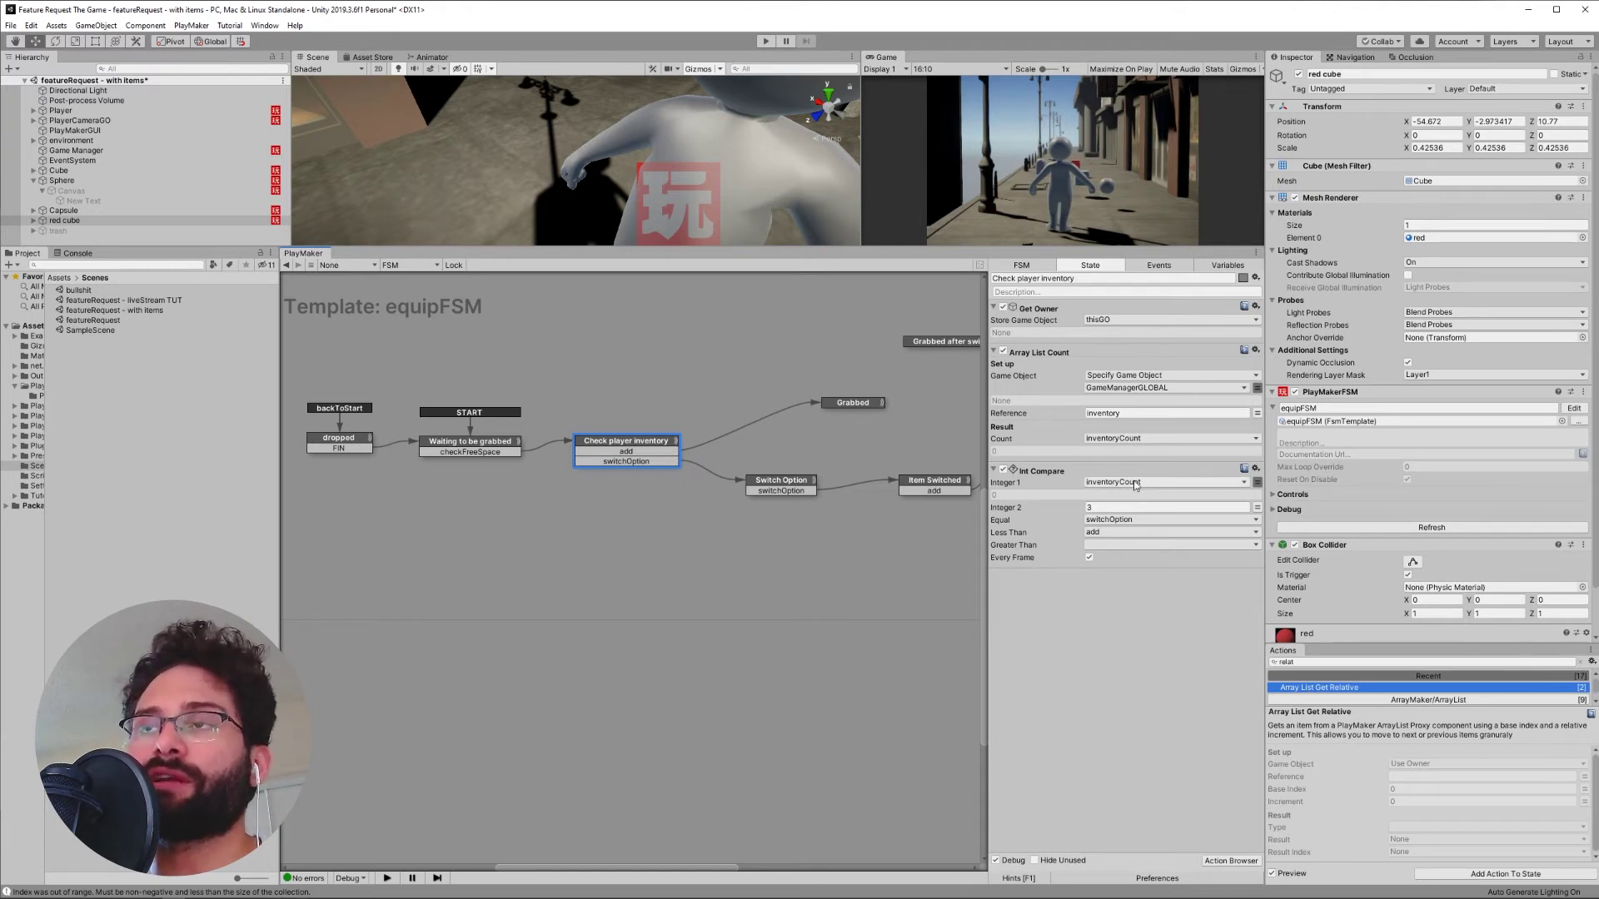
Confirm the Int Compare inventory limit of 3, then inspect the Grabbed state's actions.
{"action": "left_click", "coordinate": [1082, 509]}
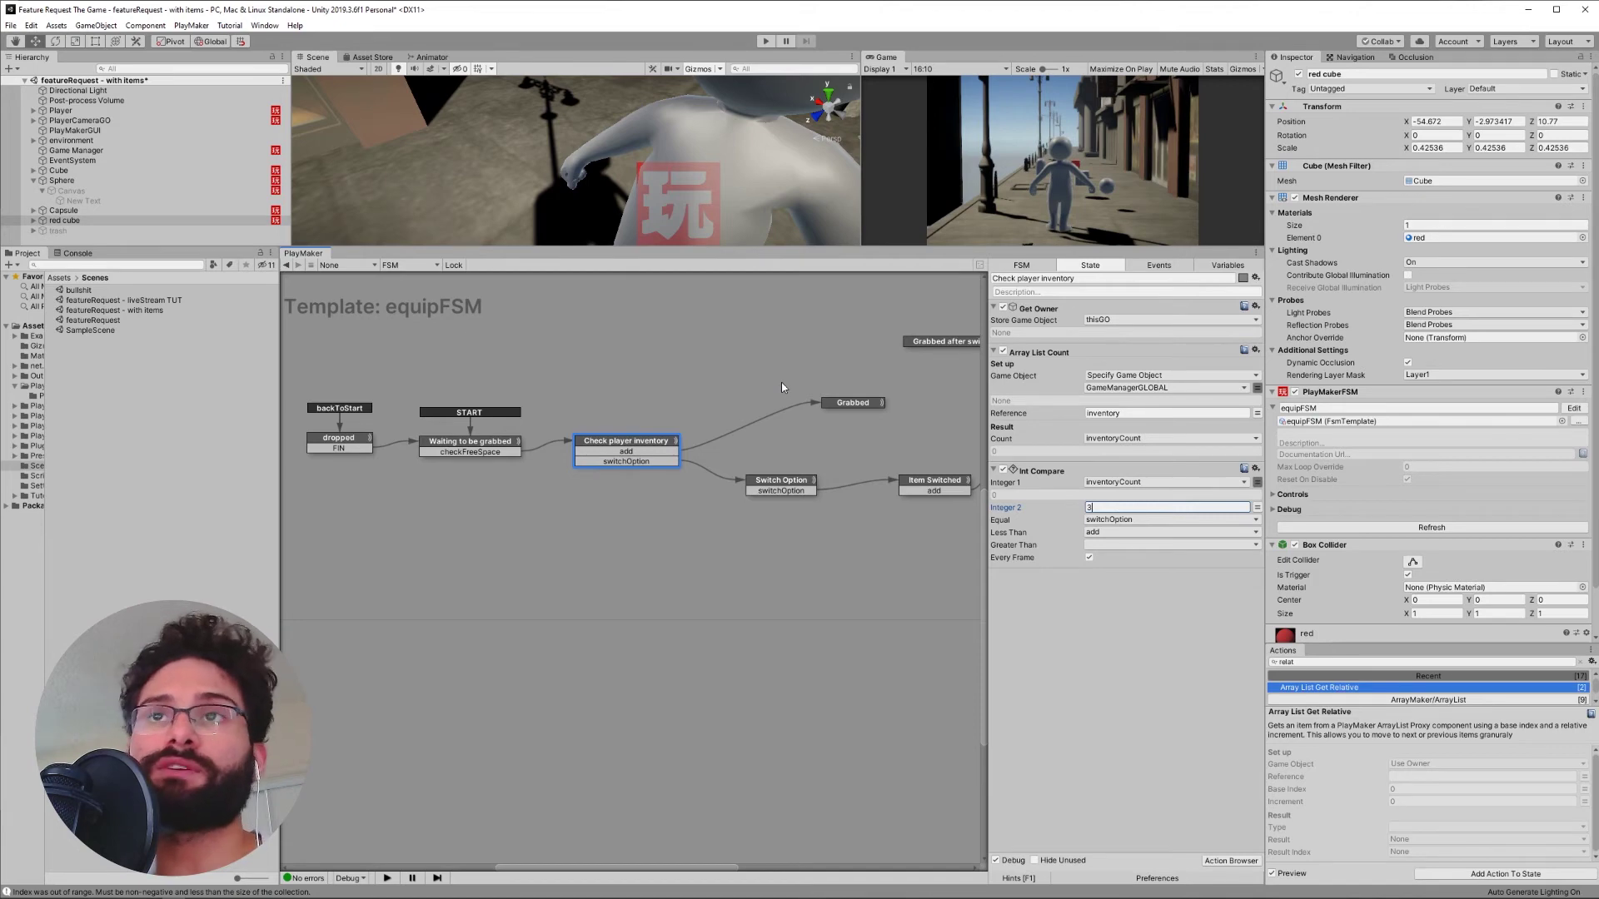
{"action": "left_click", "coordinate": [839, 407]}
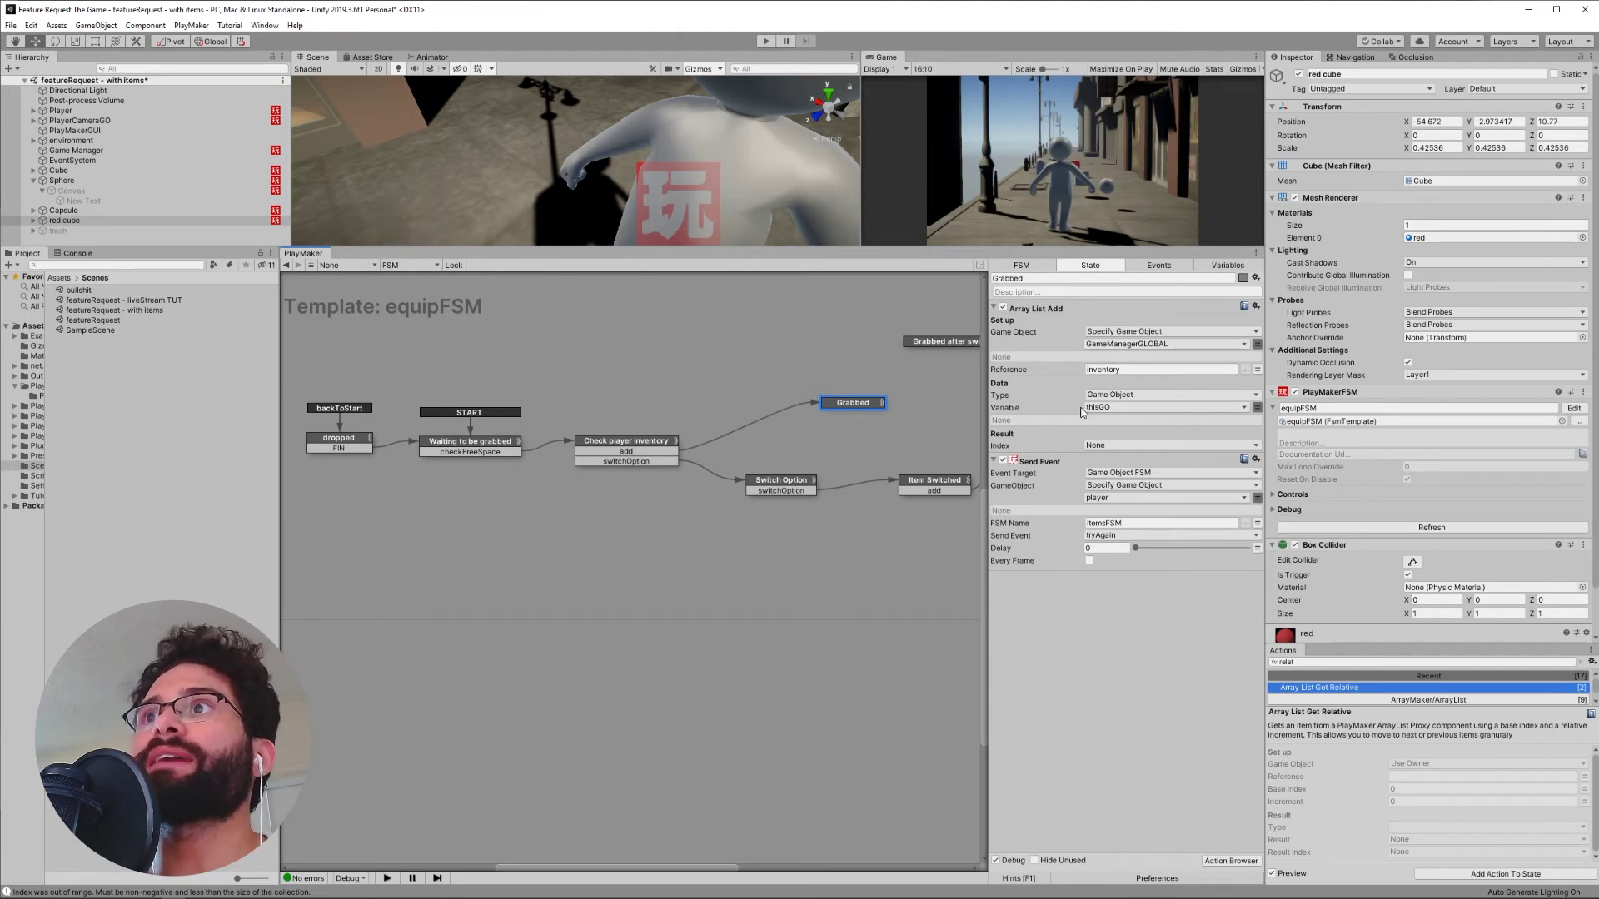
Select the inventory reference name and the whole target FSM name itemsFSM in the action fields.
{"action": "left_click", "coordinate": [1120, 370]}
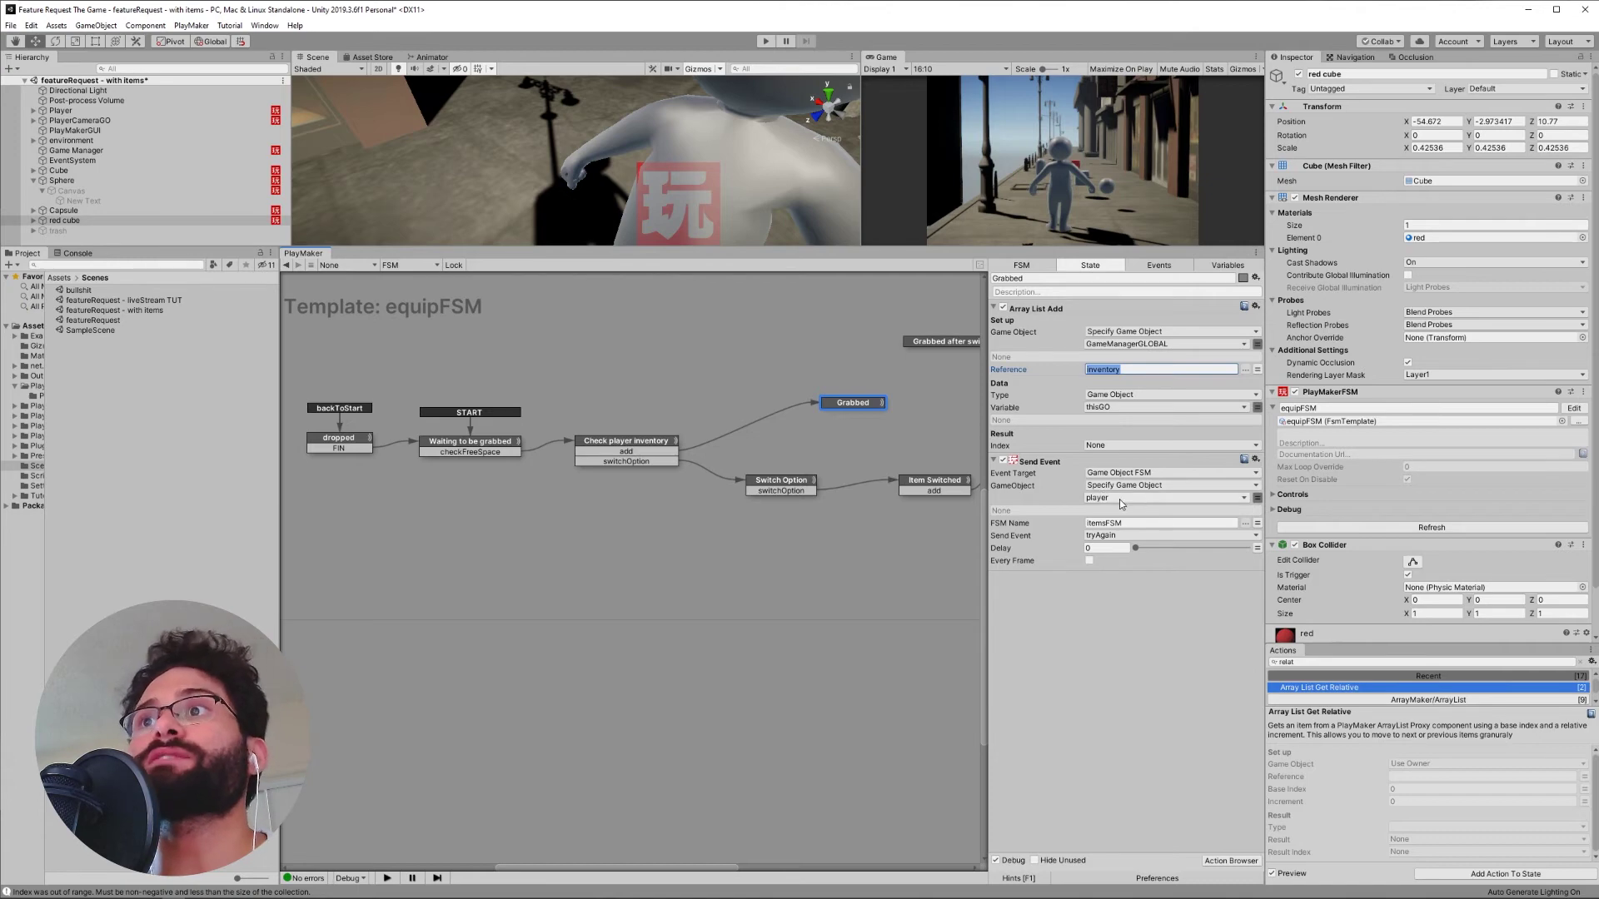
{"action": "left_click", "coordinate": [1139, 523]}
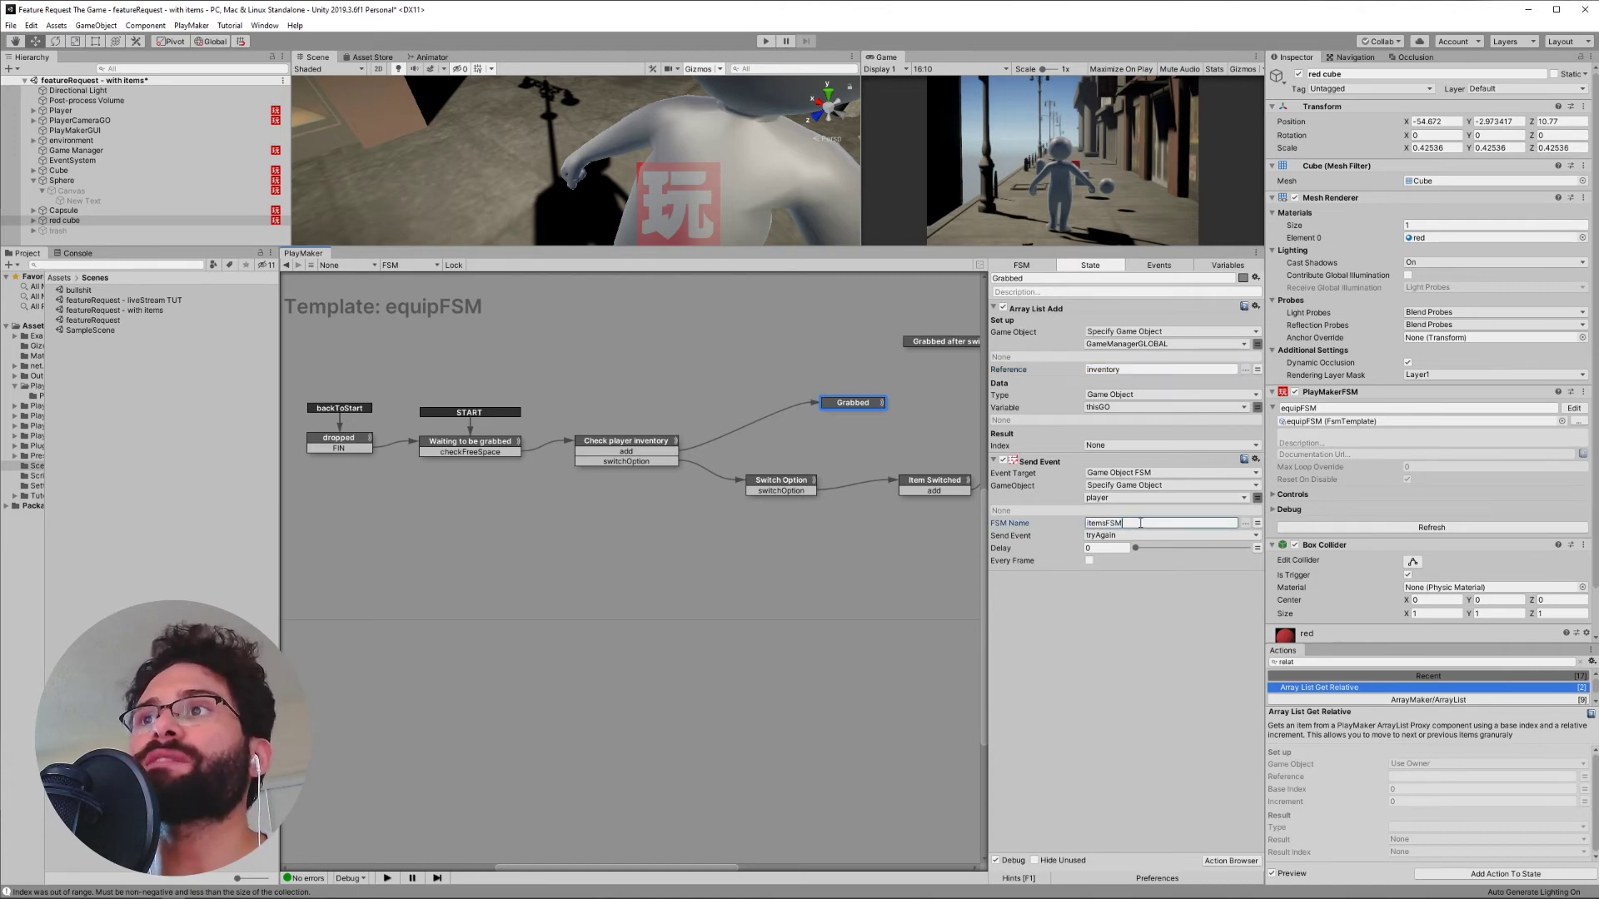
{"action": "left_click_drag", "start_coordinate": [1147, 523], "coordinate": [1080, 527]}
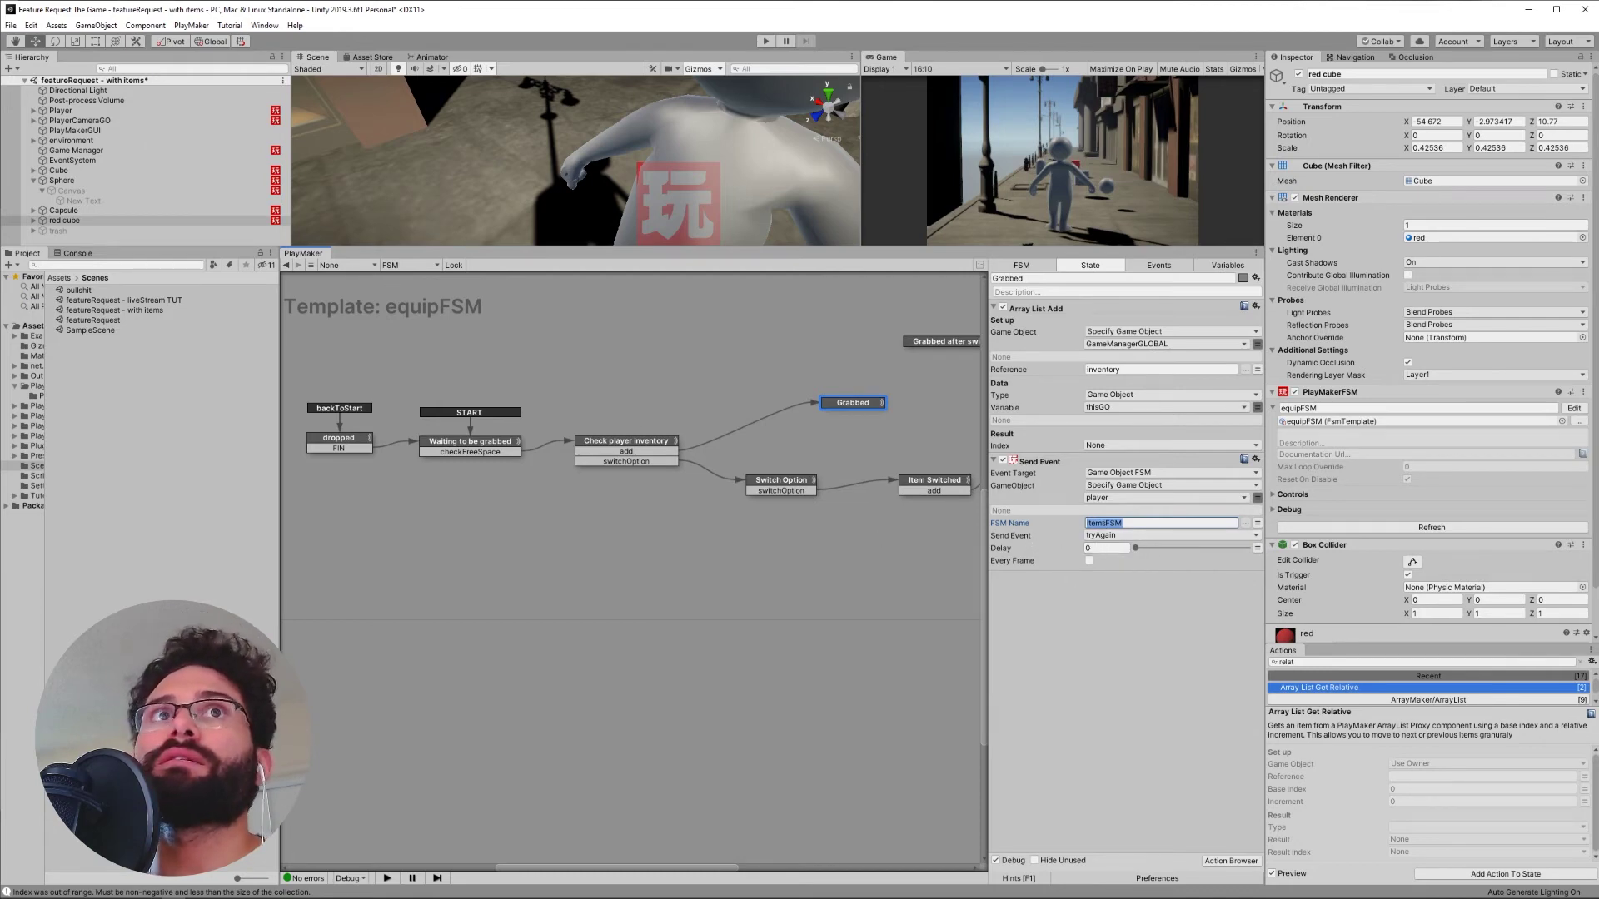
Review State 2's send-event action and State 1's actions in the Player's itemsFSM, then switch to the Sphere.
{"action": "left_click", "coordinate": [60, 110]}
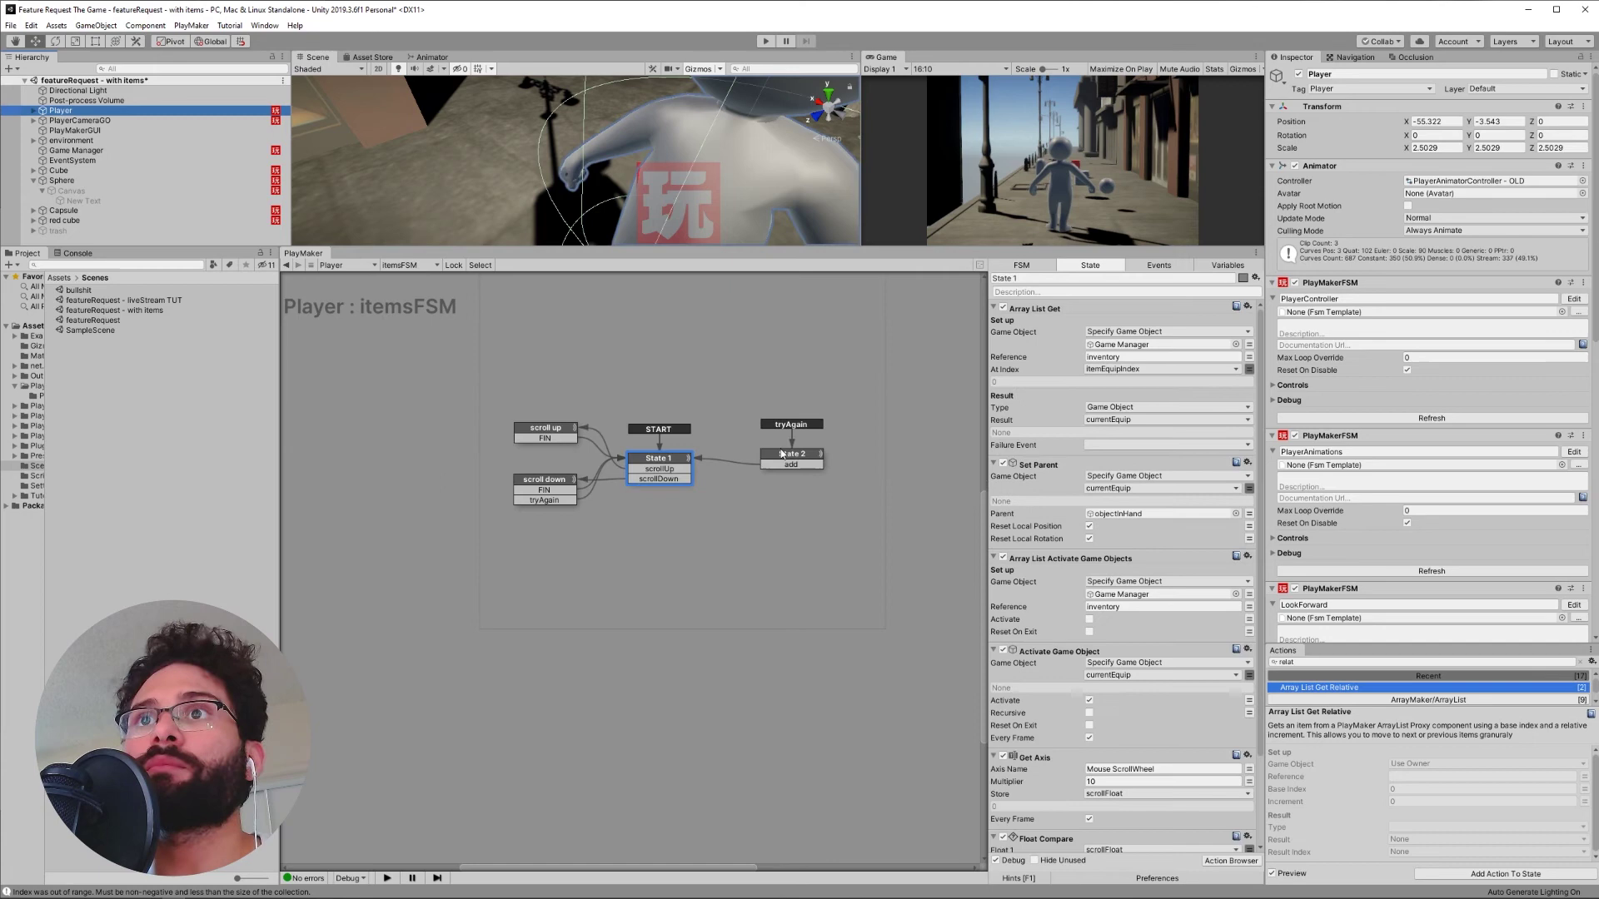
{"action": "left_click", "coordinate": [782, 454]}
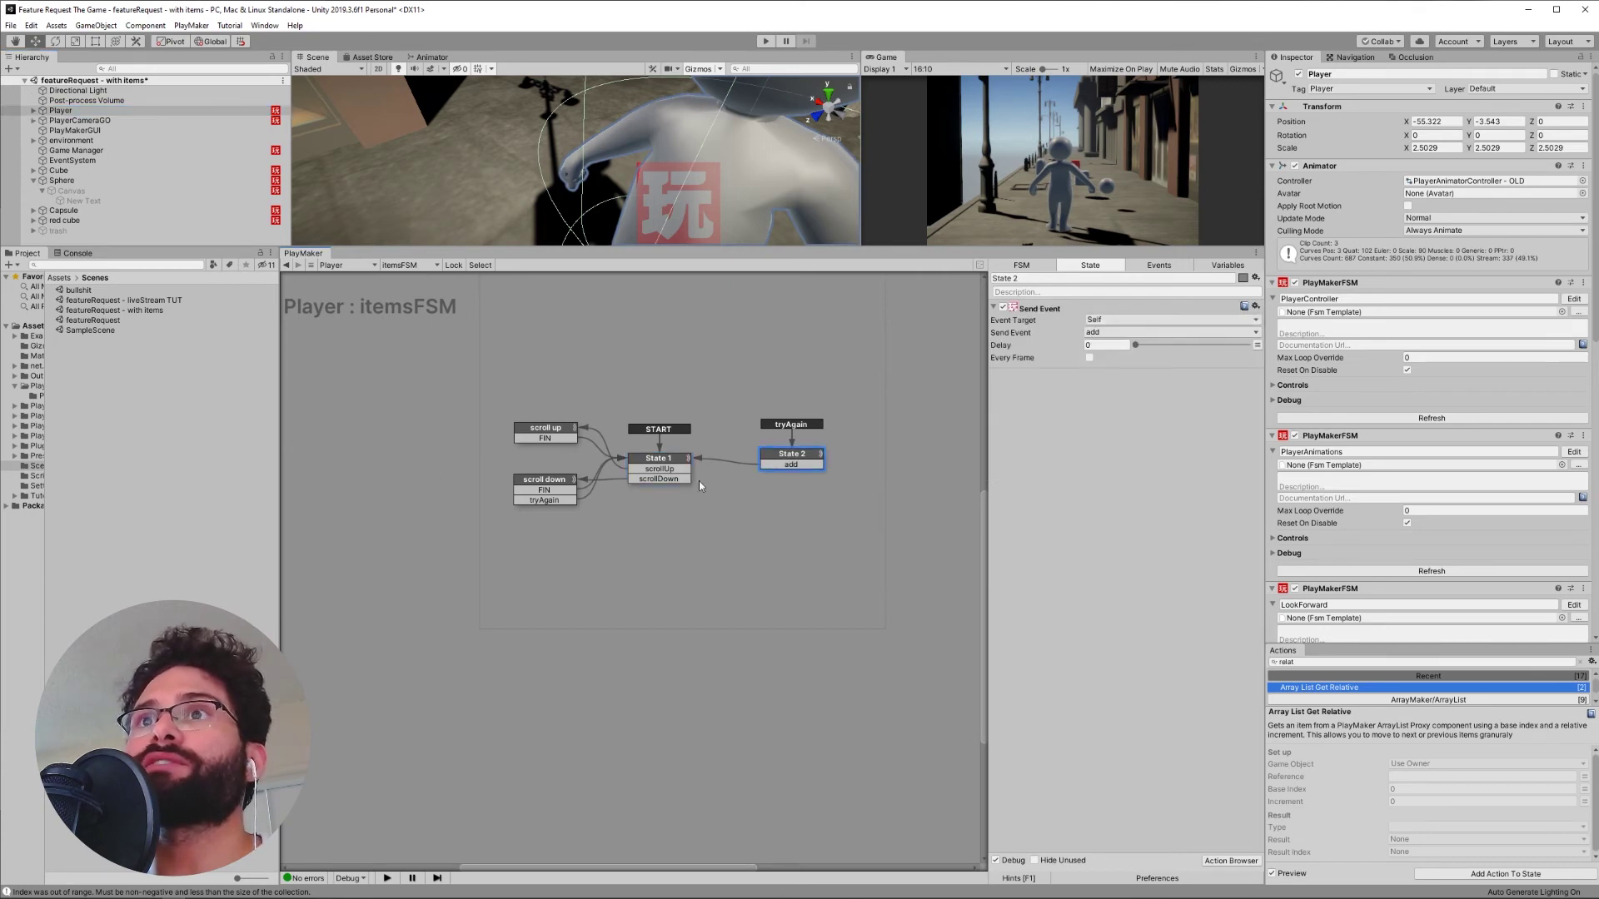
{"action": "left_click", "coordinate": [652, 463]}
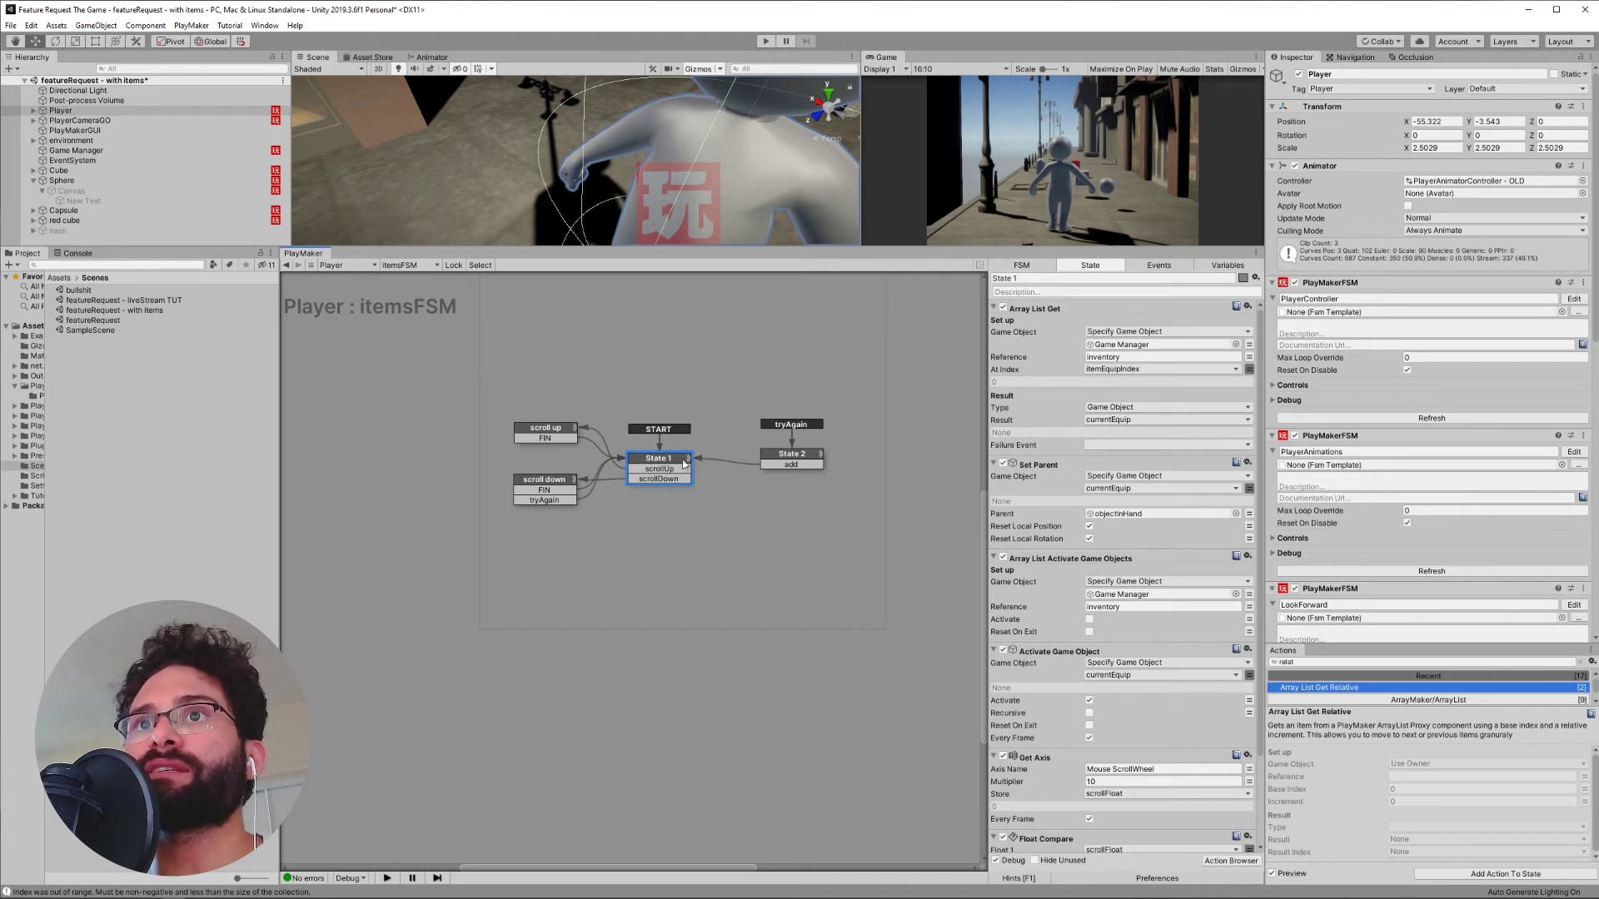
{"action": "left_click", "coordinate": [62, 180]}
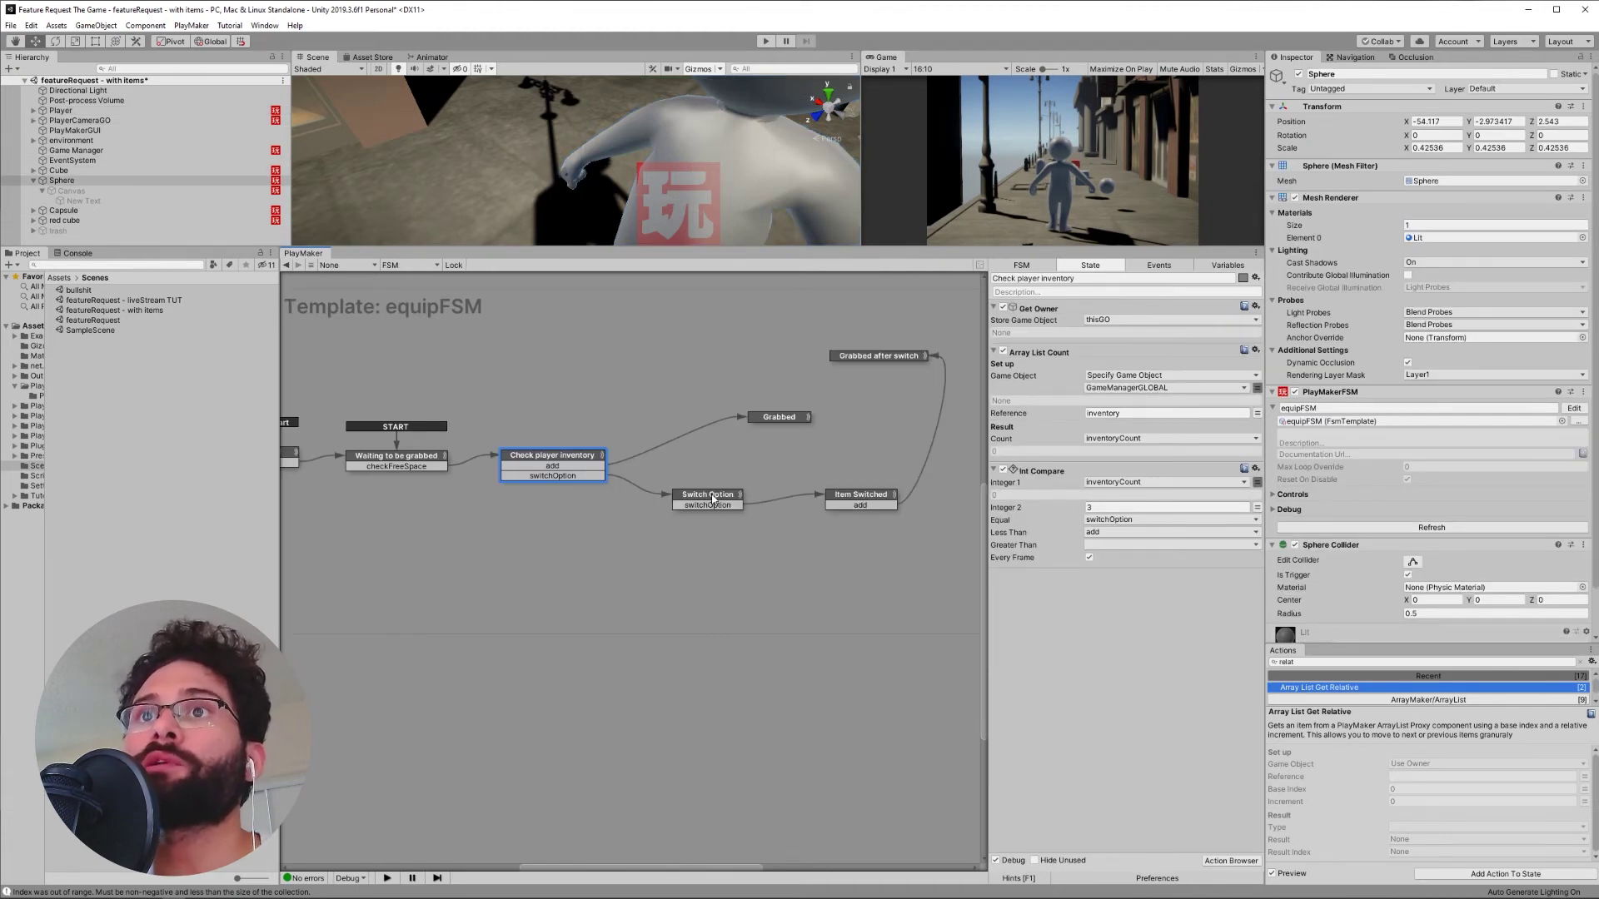
Inspect the Switch Option actions and the Get Child Canvas name lookup, then show the Canvas FSM.
{"action": "left_click", "coordinate": [712, 498]}
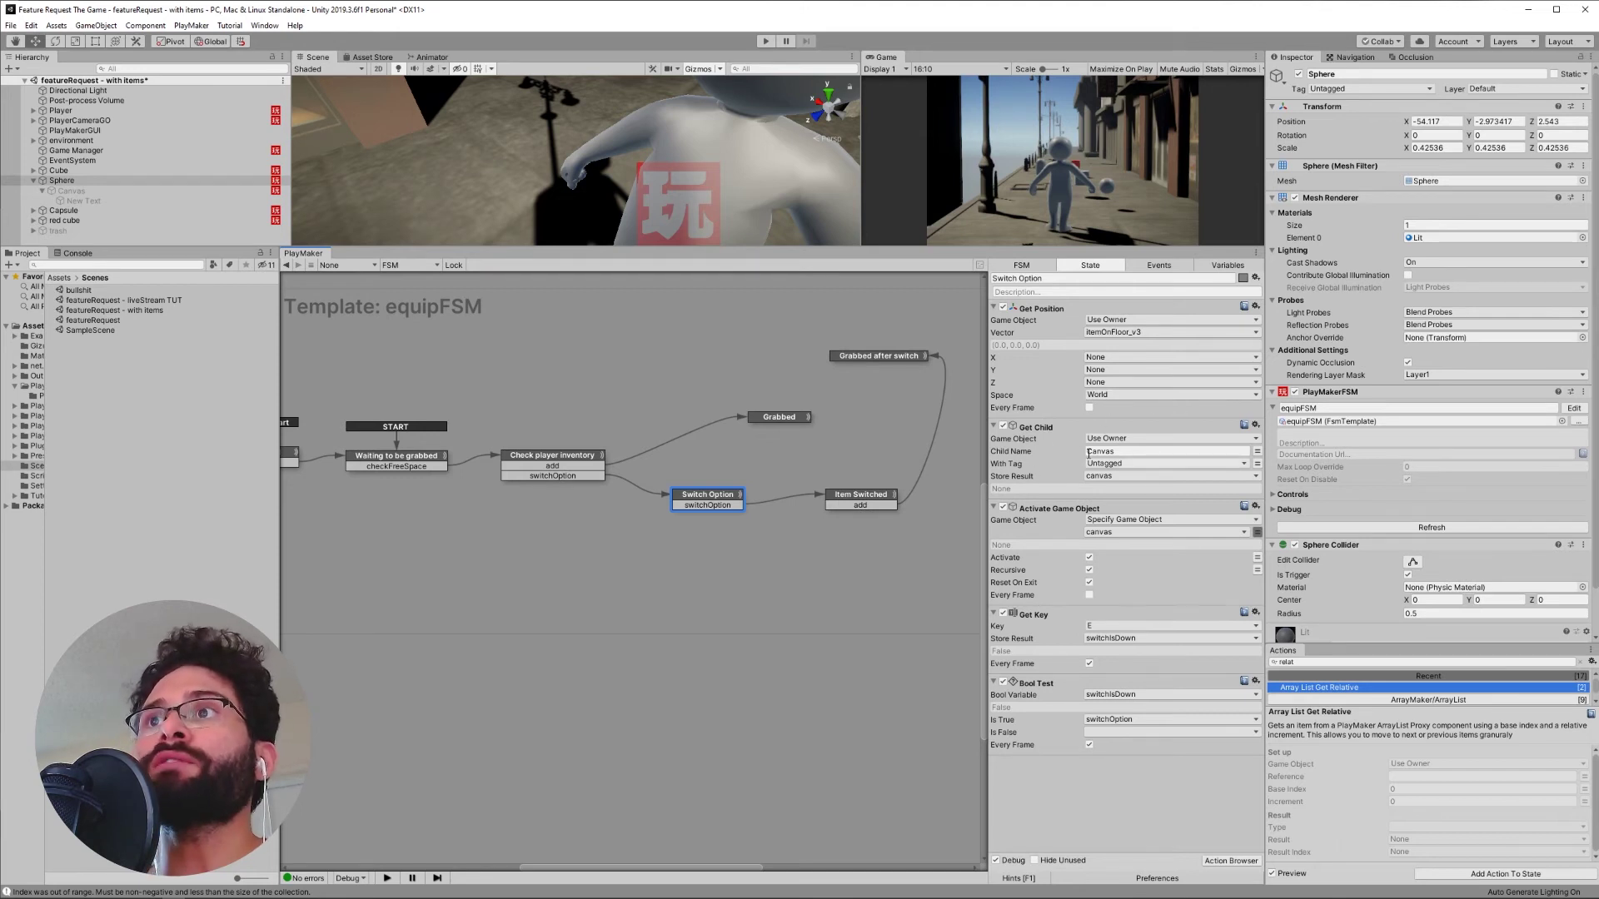
{"action": "left_click", "coordinate": [1114, 451]}
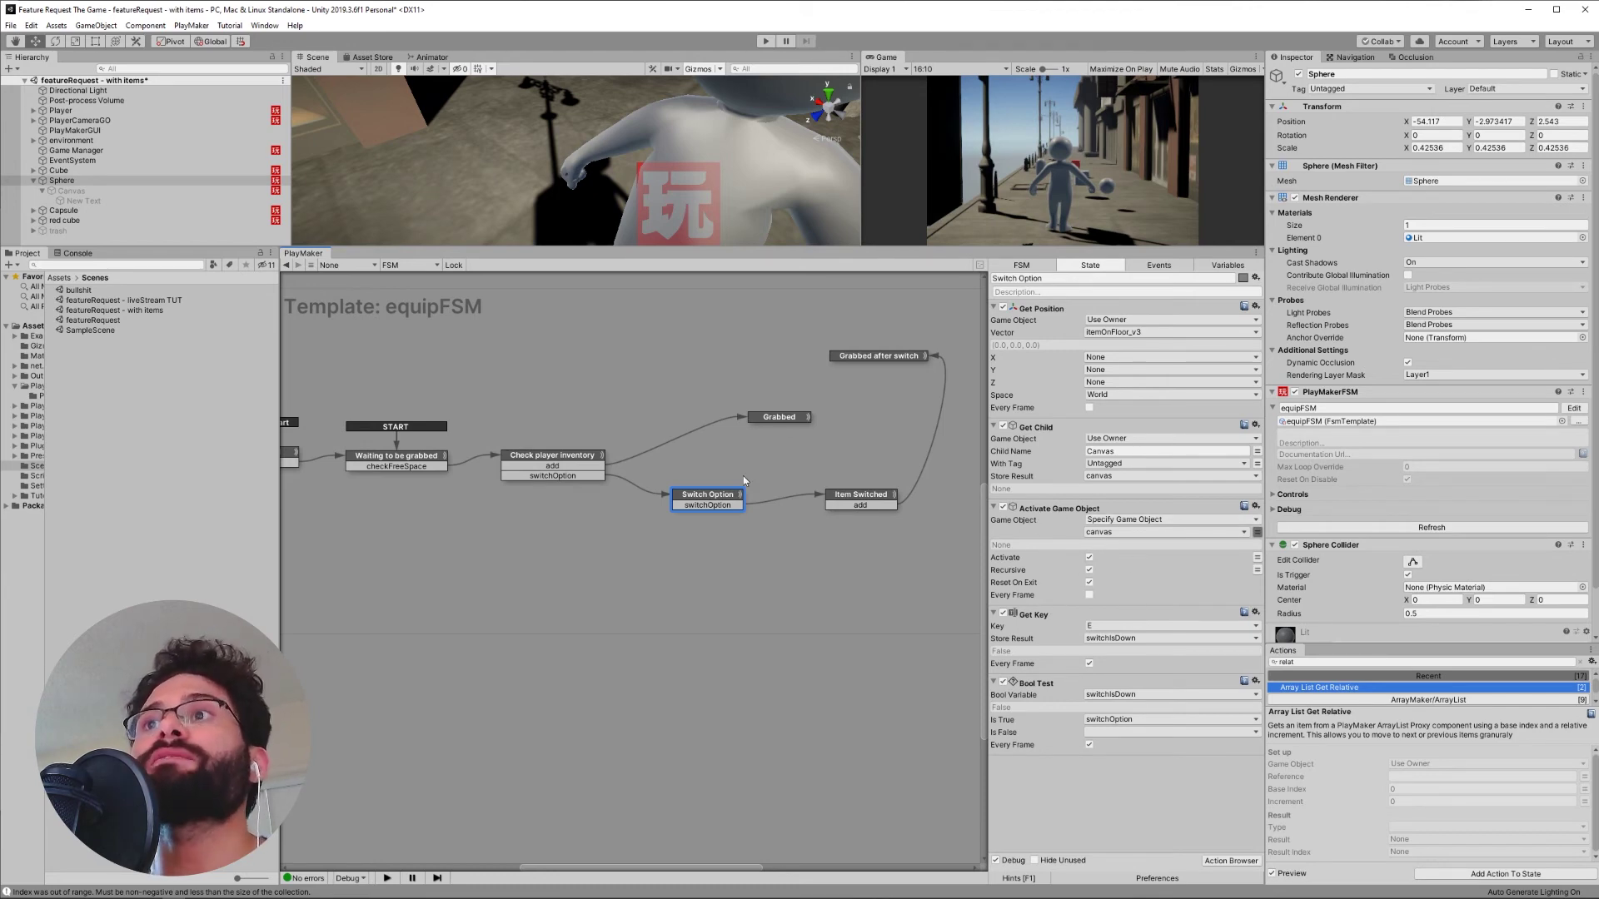
{"action": "left_click", "coordinate": [76, 184]}
Enable the Sphere's Canvas to display the 'Hold E to switch' prompt.
{"action": "left_click", "coordinate": [75, 184]}
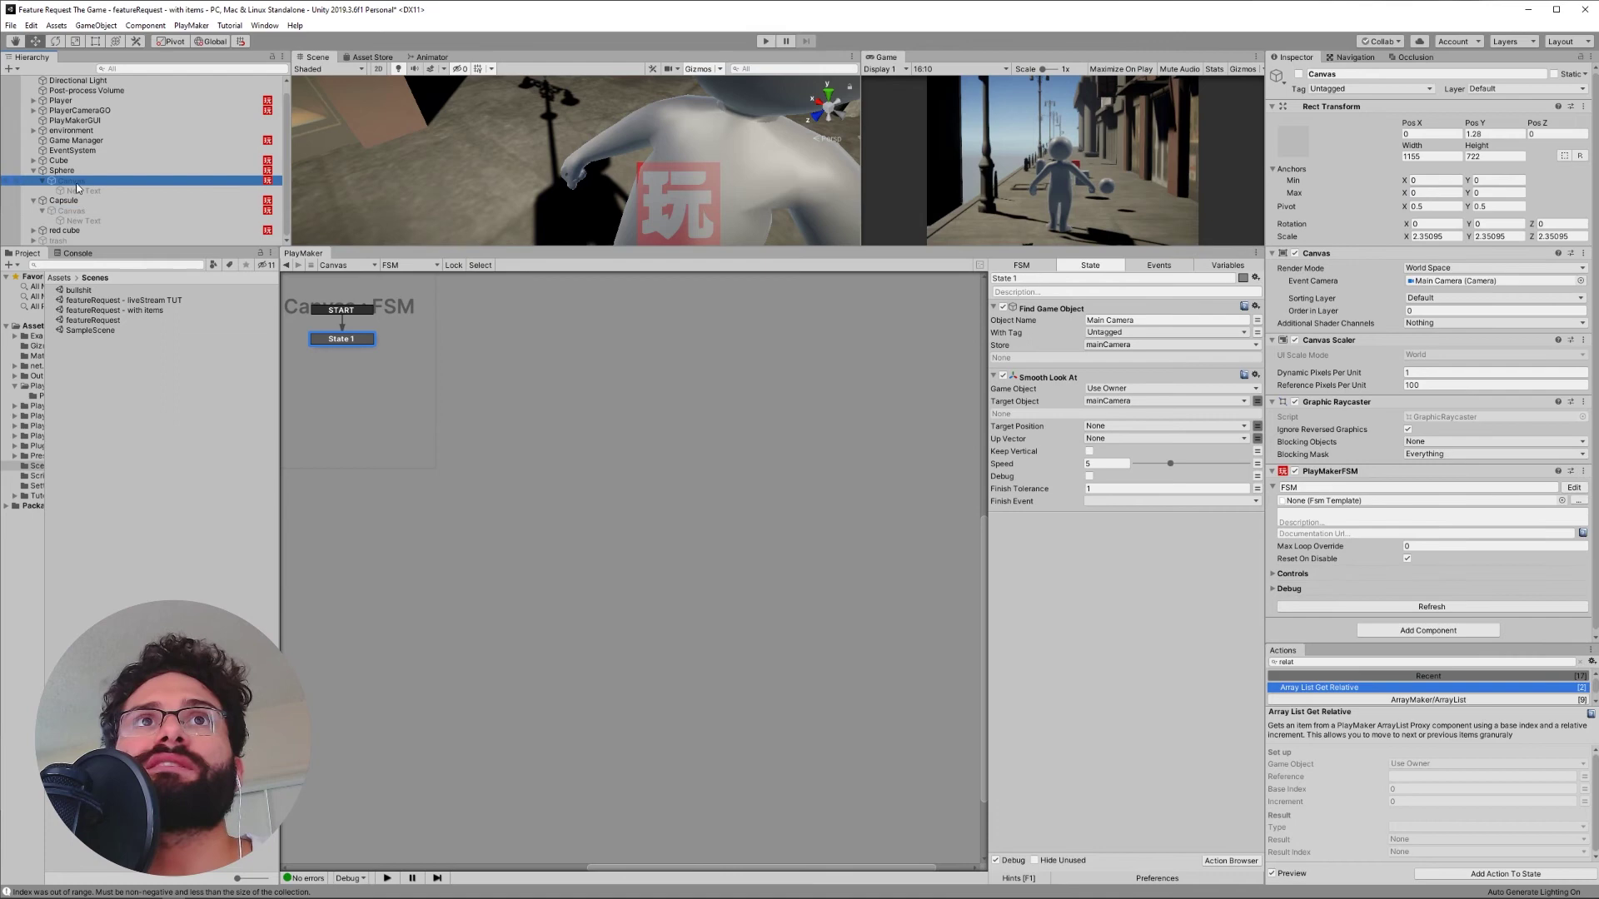
{"action": "left_click", "coordinate": [80, 220]}
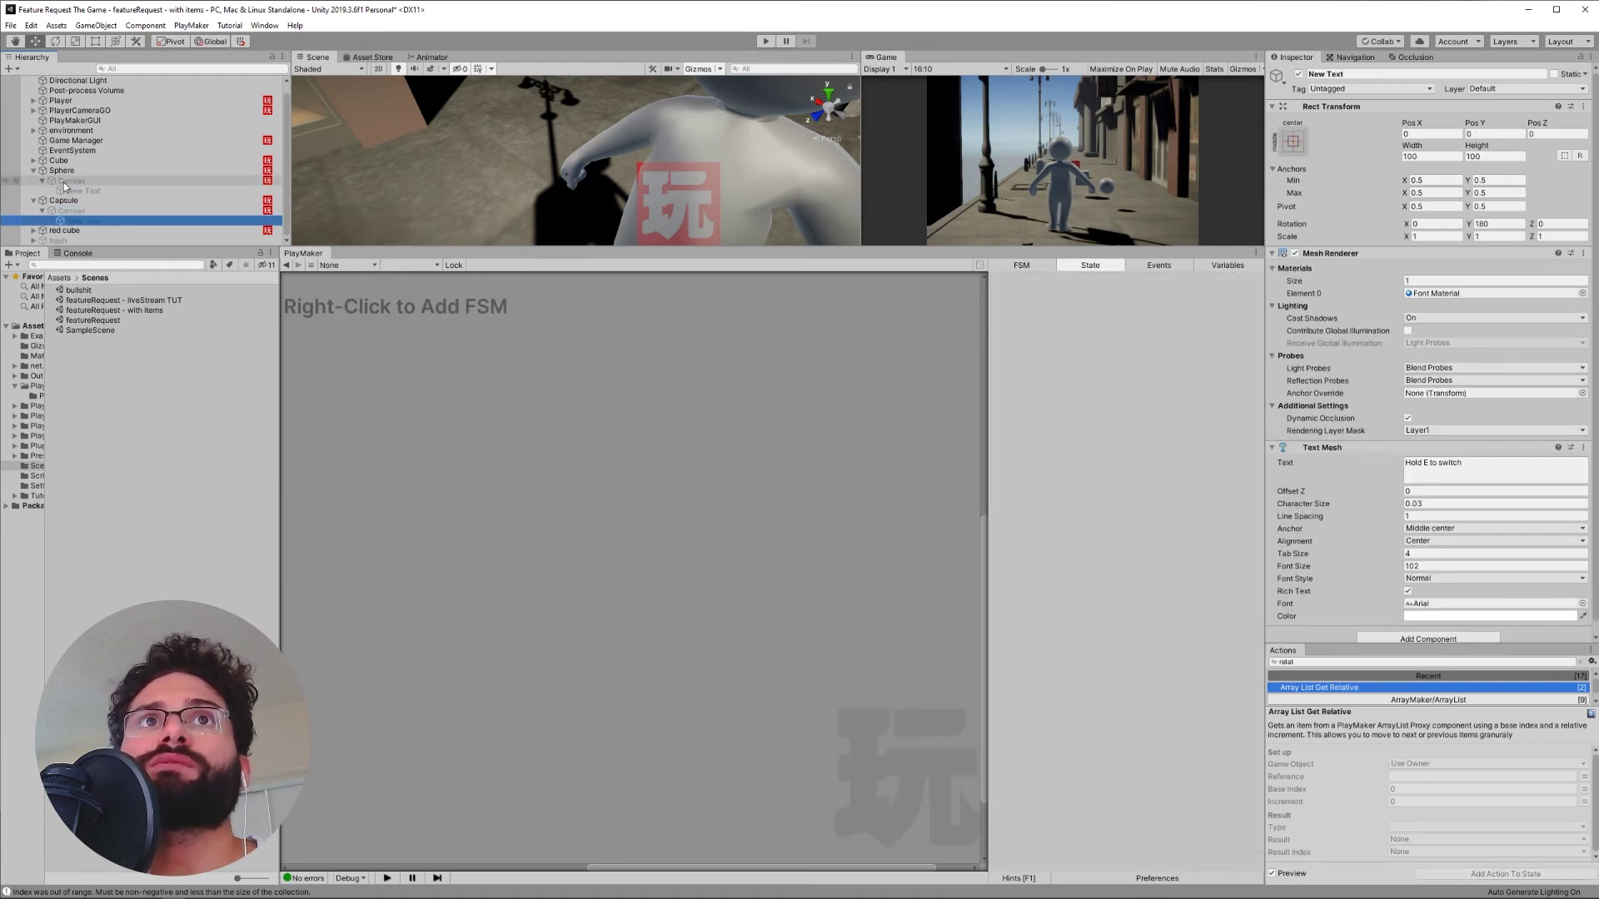
{"action": "left_click", "coordinate": [74, 180]}
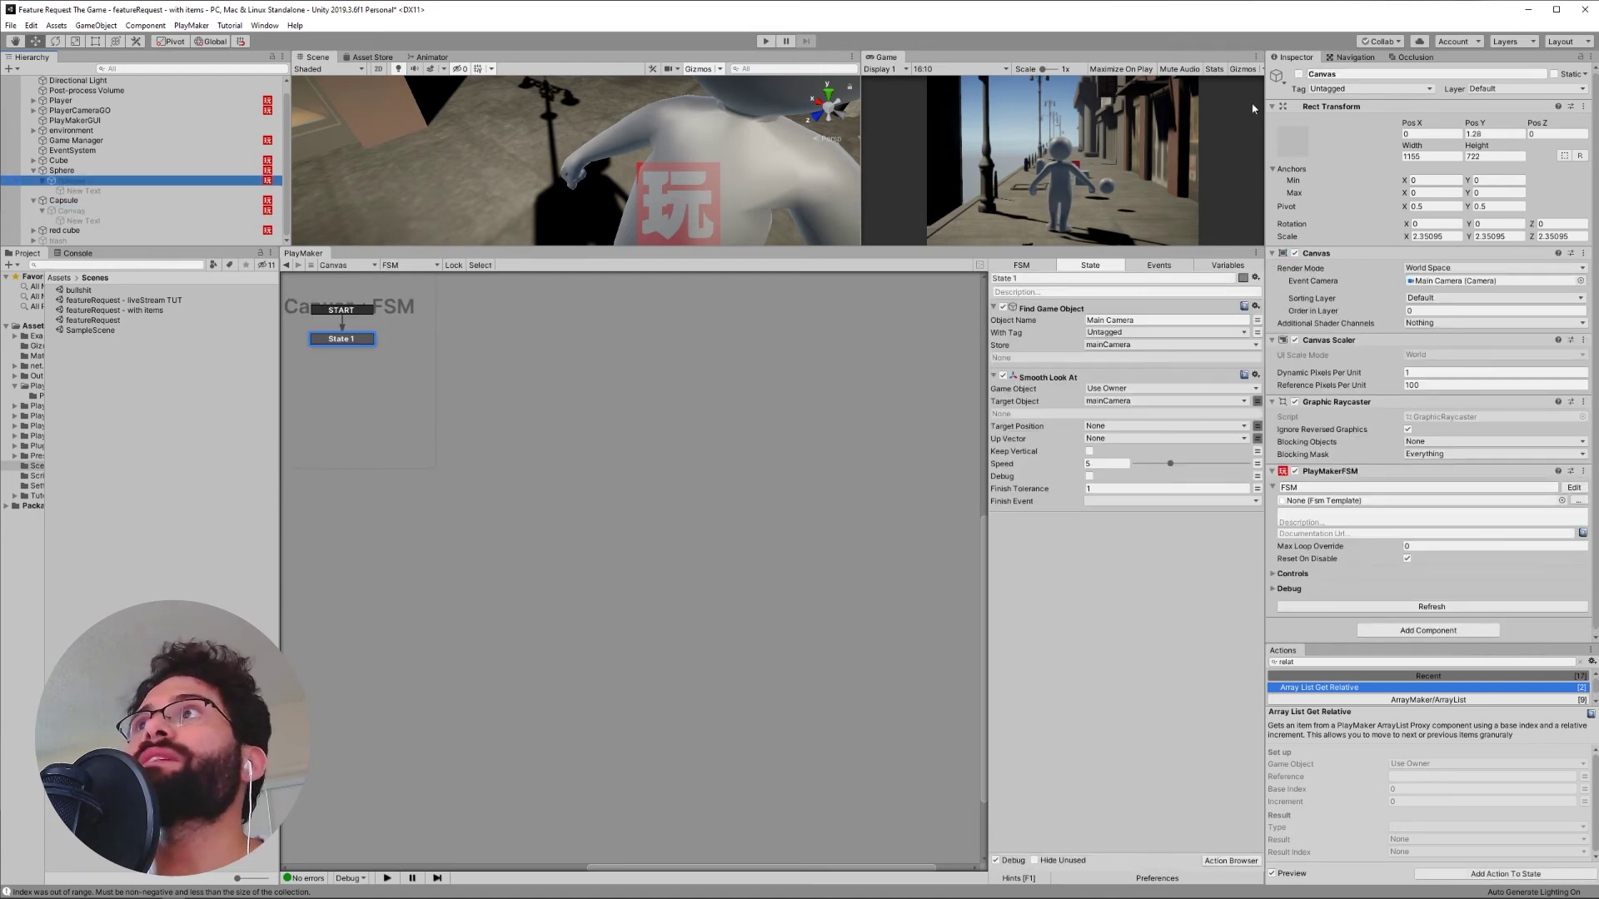
{"action": "left_click", "coordinate": [1299, 75]}
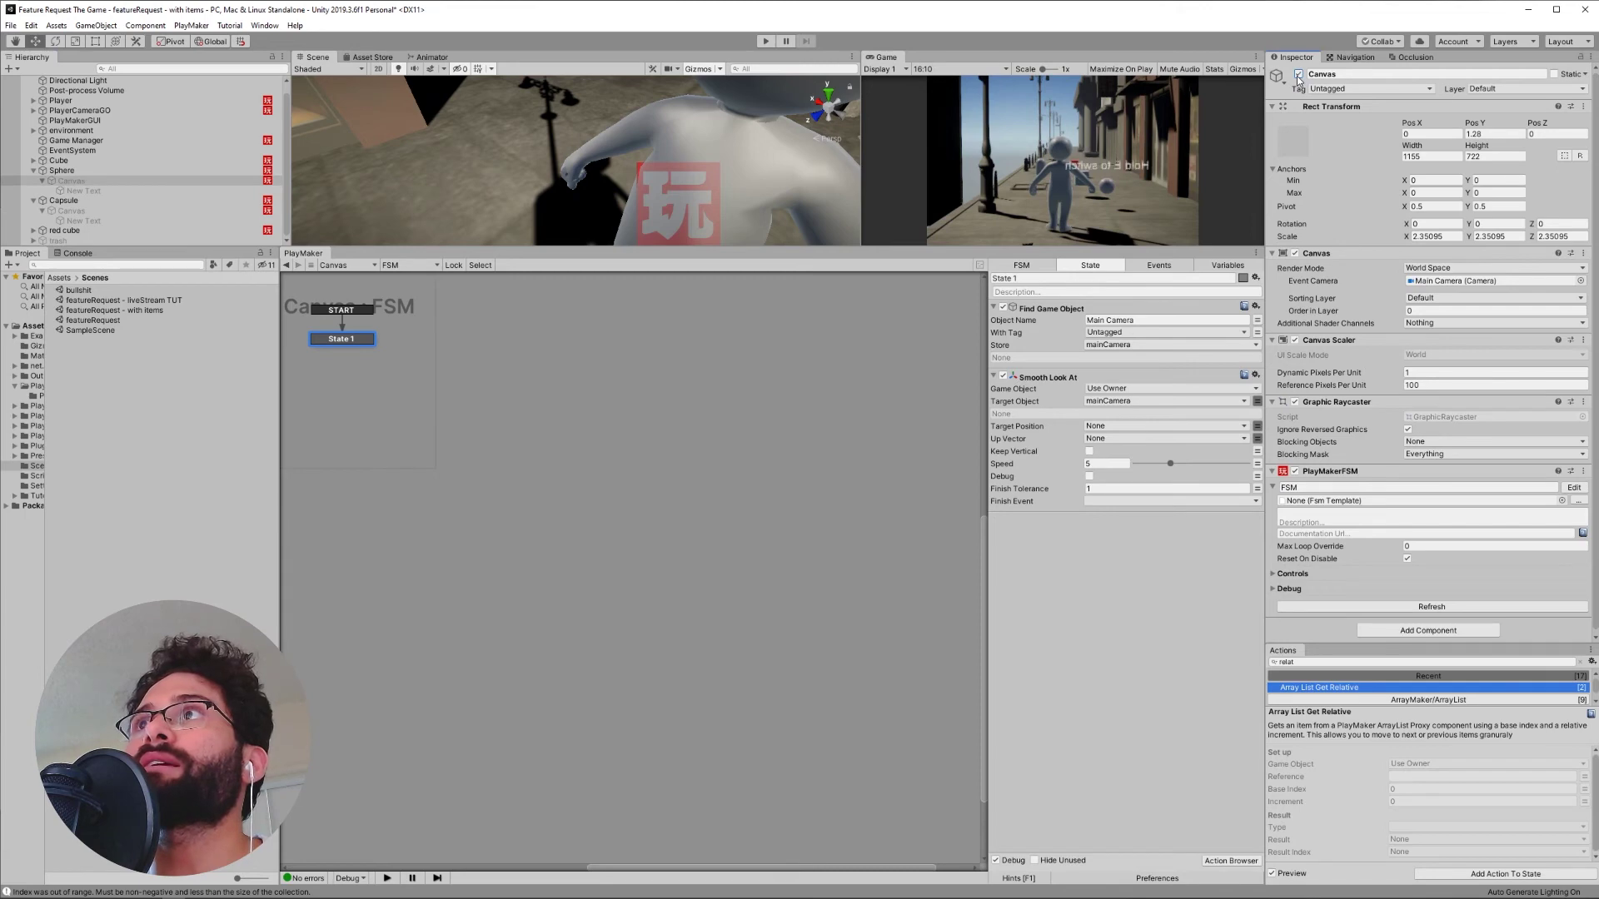
Disable the Canvas again and reopen the Sphere's equipFSM template for editing.
{"action": "left_click", "coordinate": [1298, 74]}
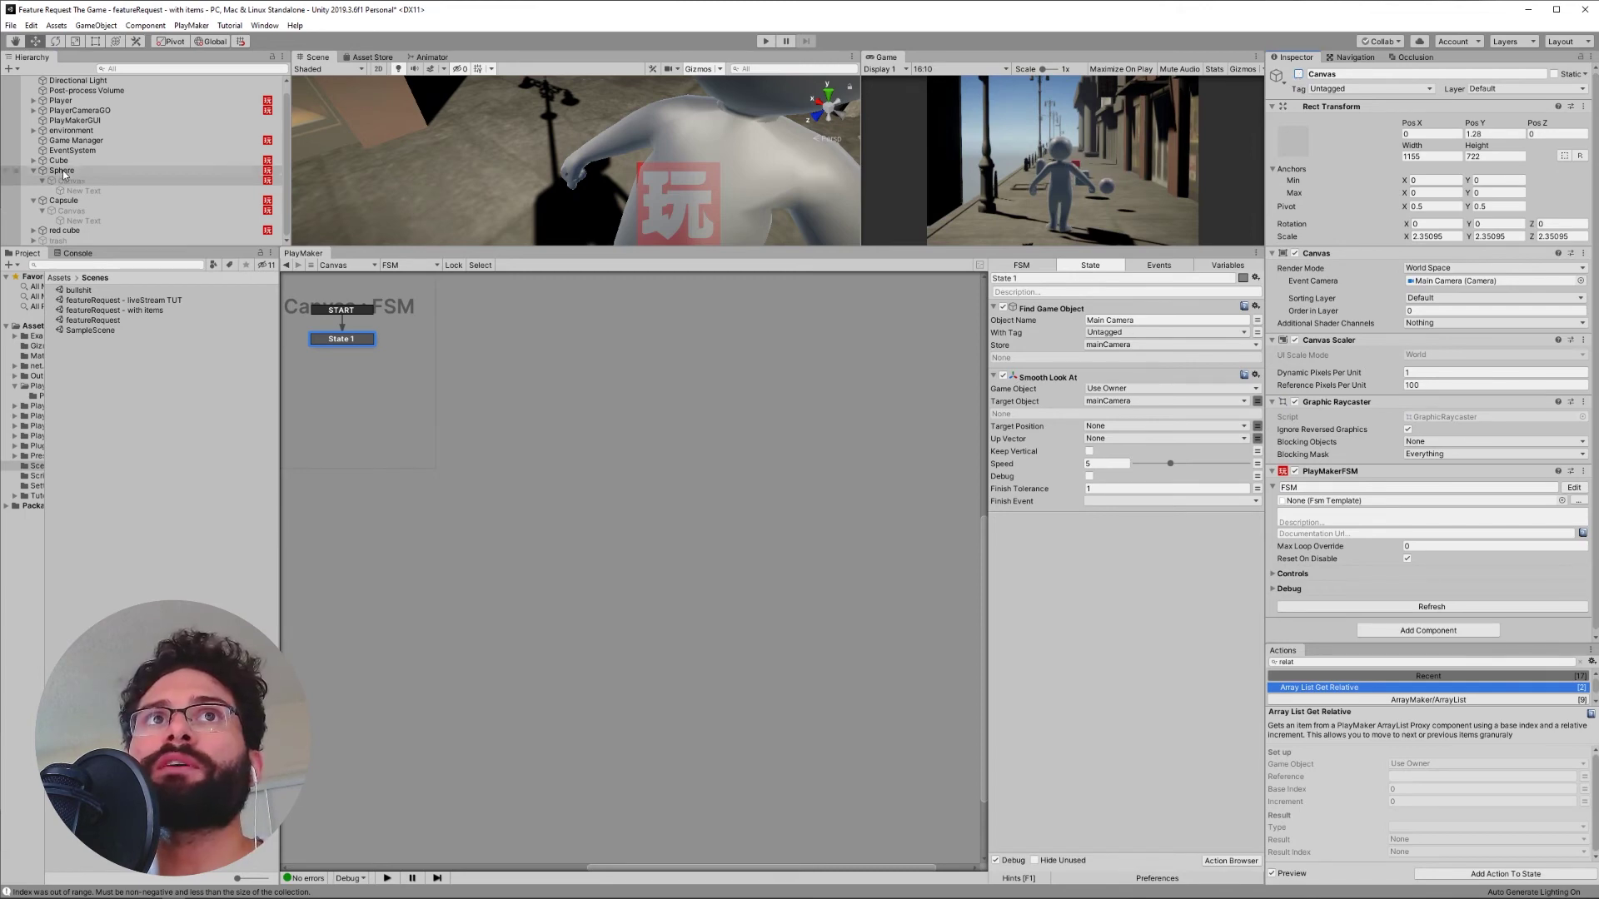
{"action": "left_click", "coordinate": [61, 170]}
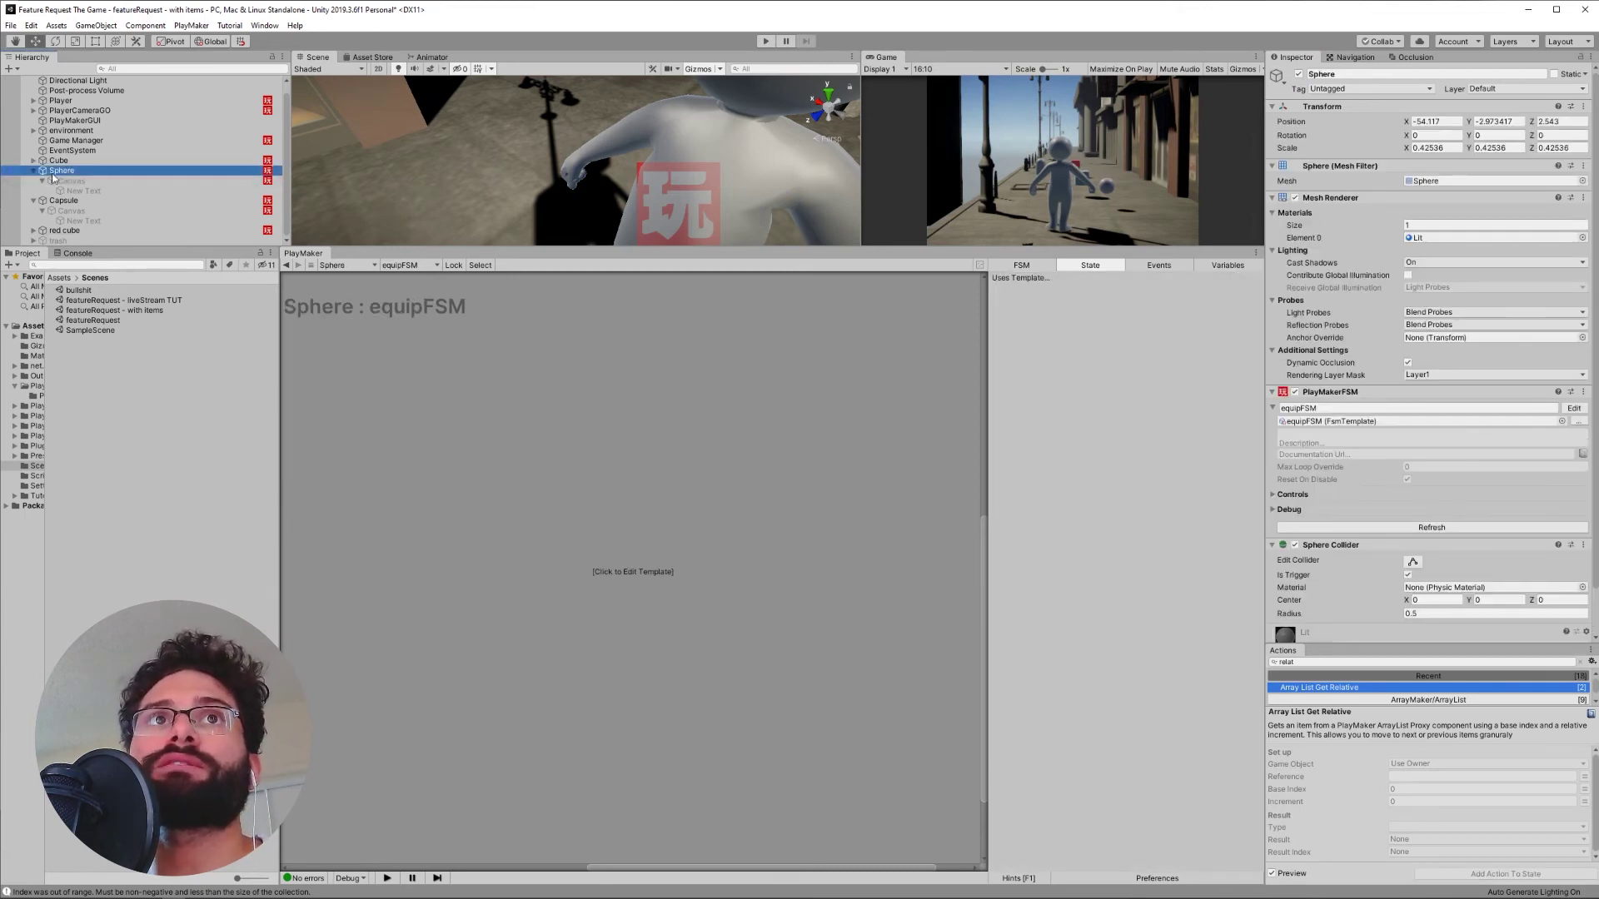
{"action": "left_click", "coordinate": [929, 522]}
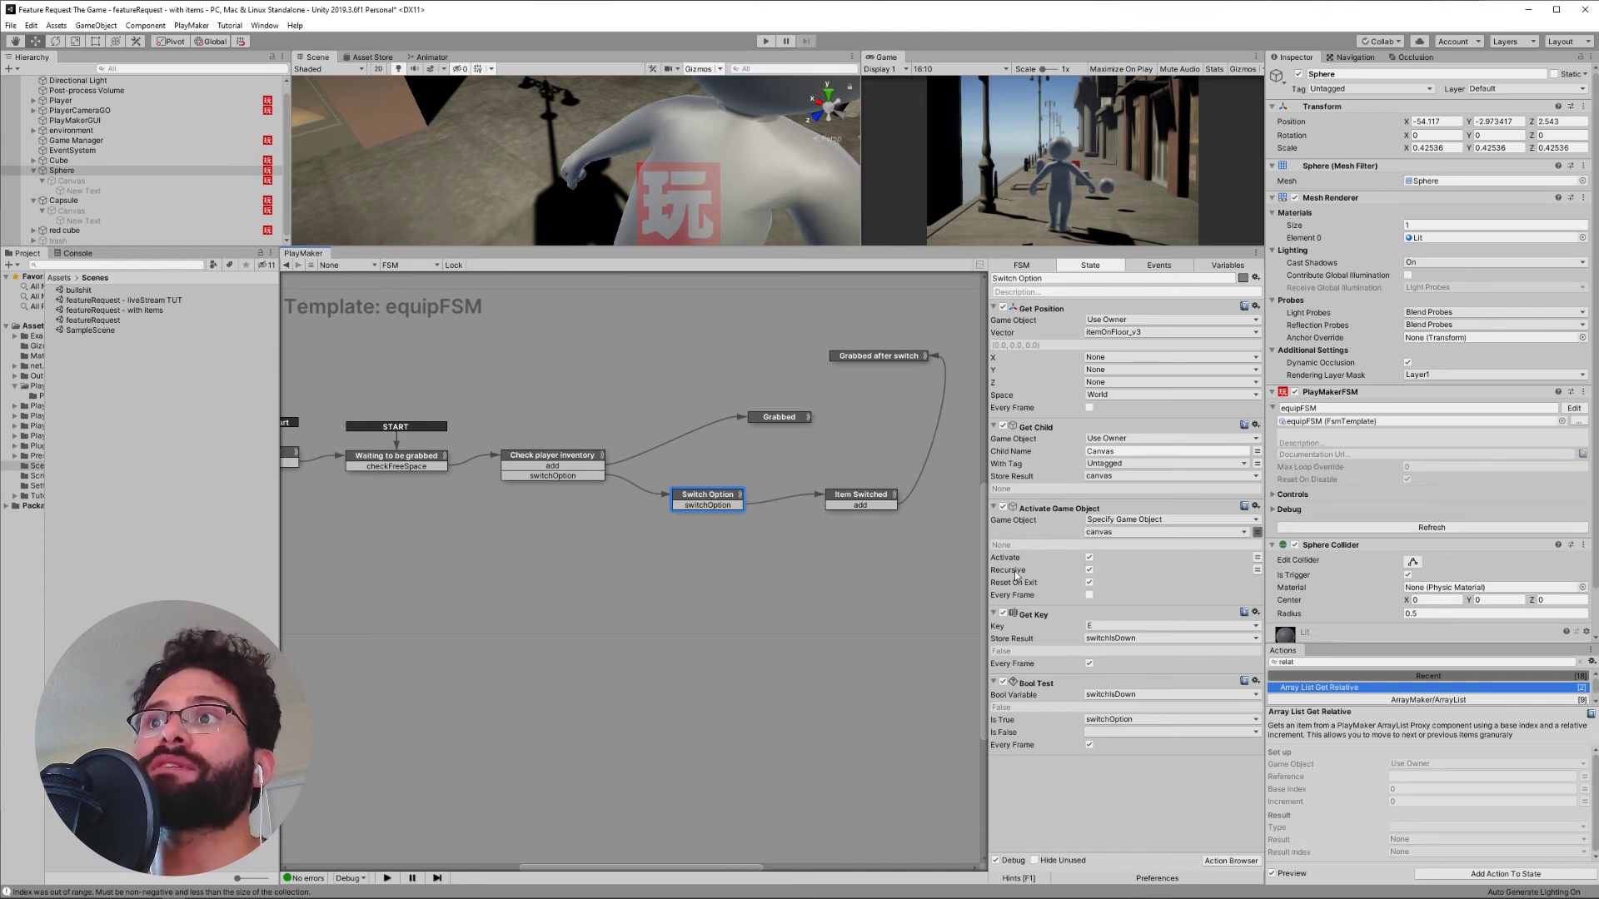
Tick Reset On Exit on the Switch Option state's Activate Game Object action.
{"action": "left_click", "coordinate": [1089, 582]}
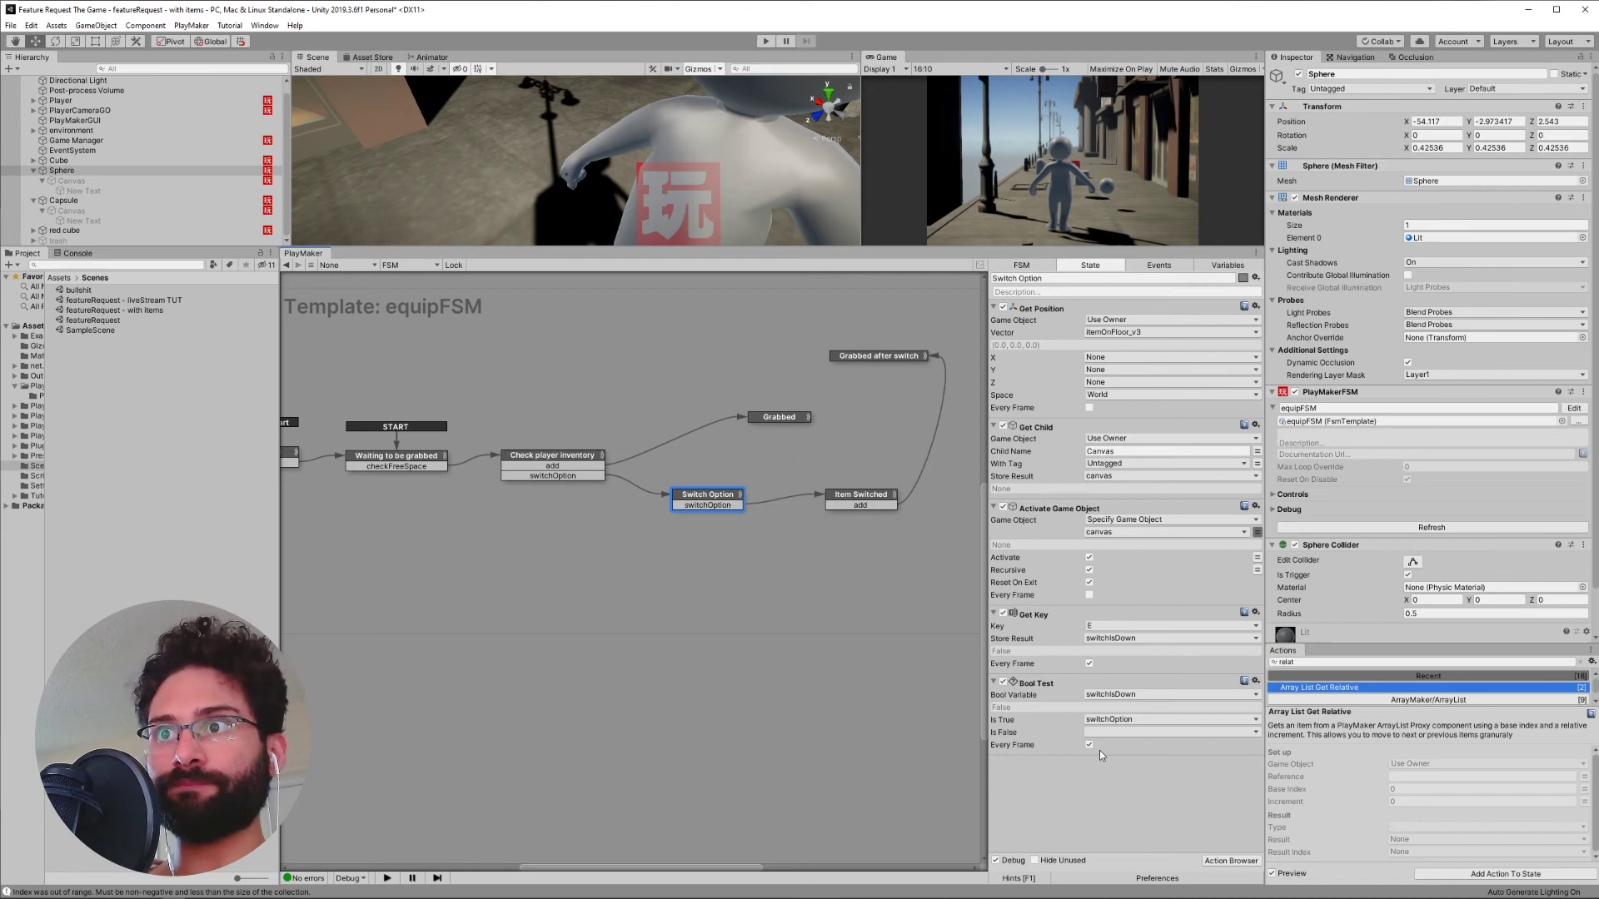
Inspect the Item Switched state's drop actions, including the inventory reference name.
{"action": "left_click", "coordinate": [859, 498]}
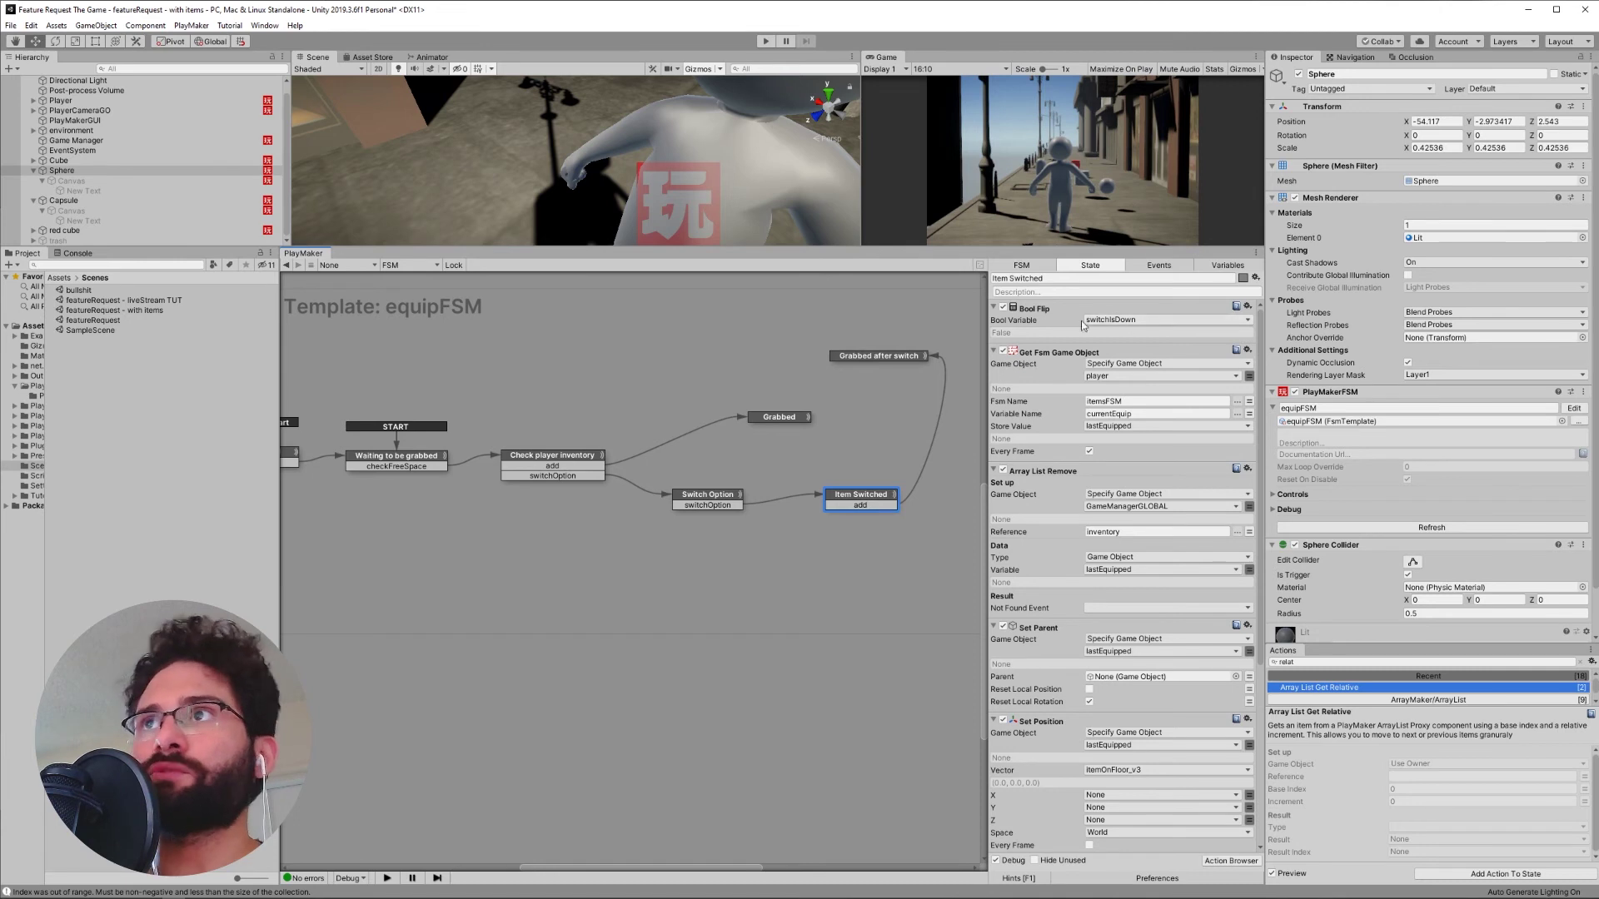
{"action": "scroll", "coordinate": [1121, 297], "scroll_direction": "down", "scroll_amount": 1}
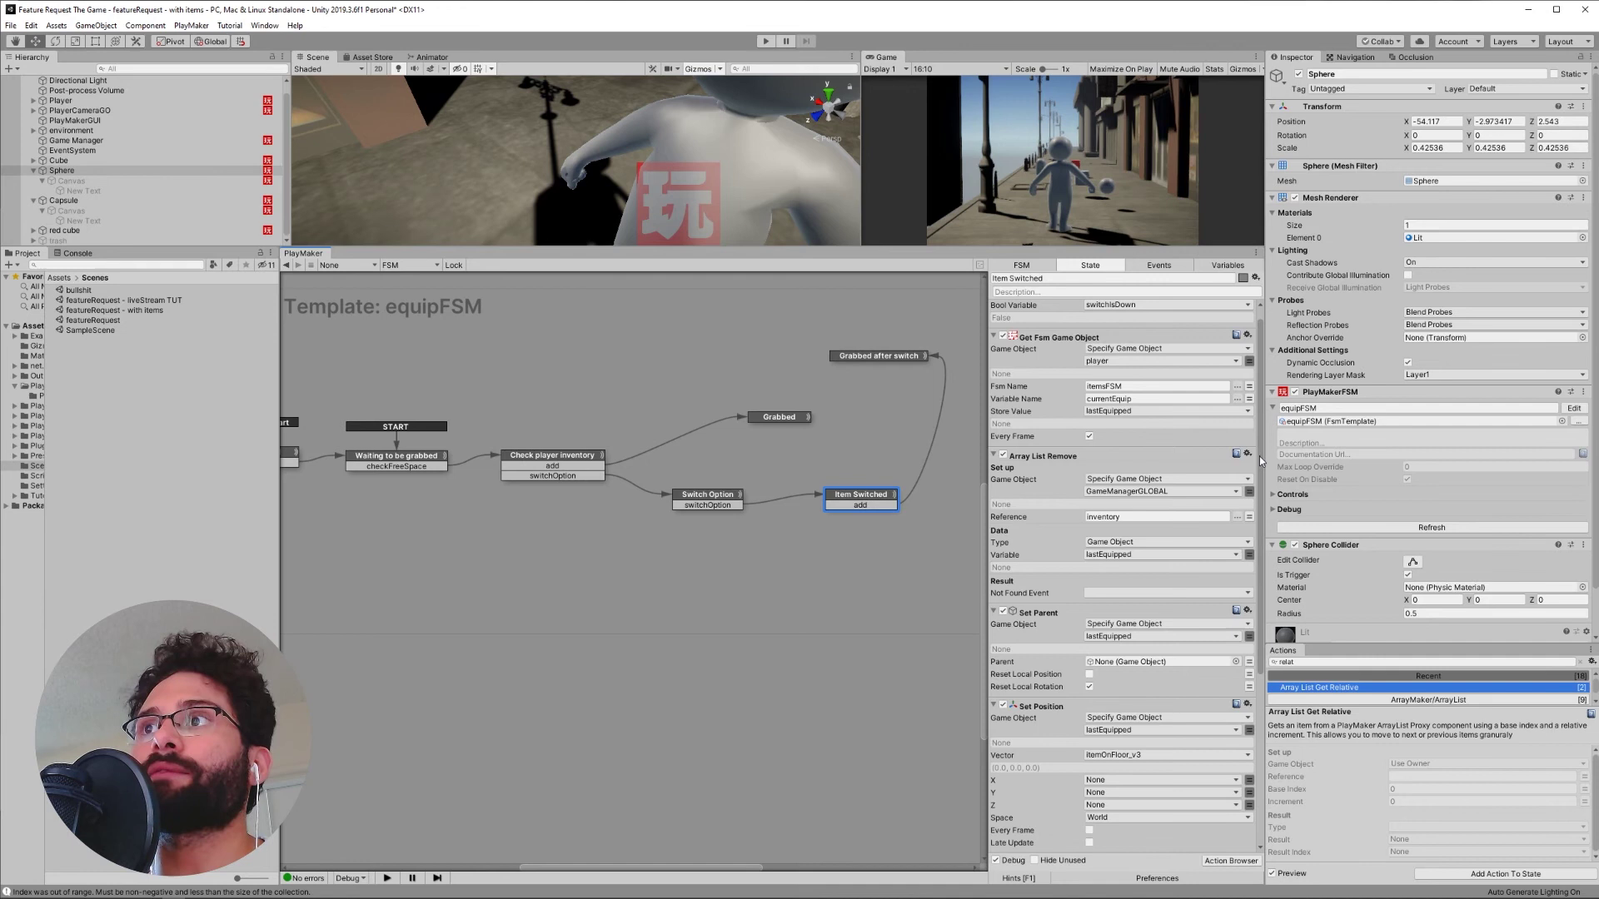
{"action": "left_click_drag", "start_coordinate": [1259, 457], "coordinate": [1265, 545]}
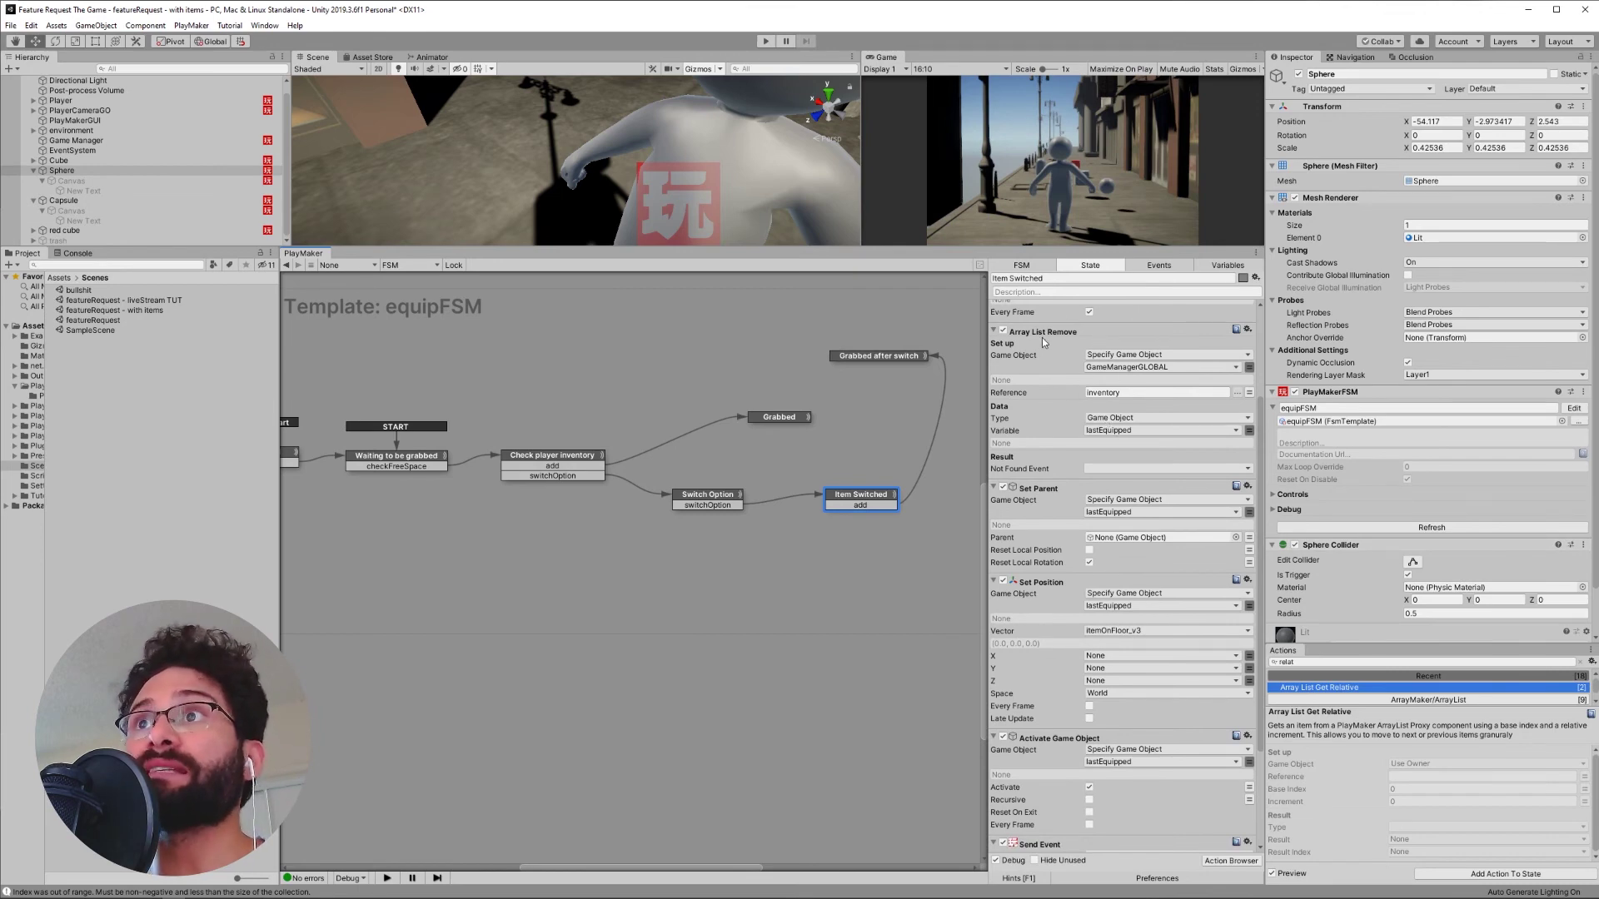
{"action": "left_click", "coordinate": [1117, 393]}
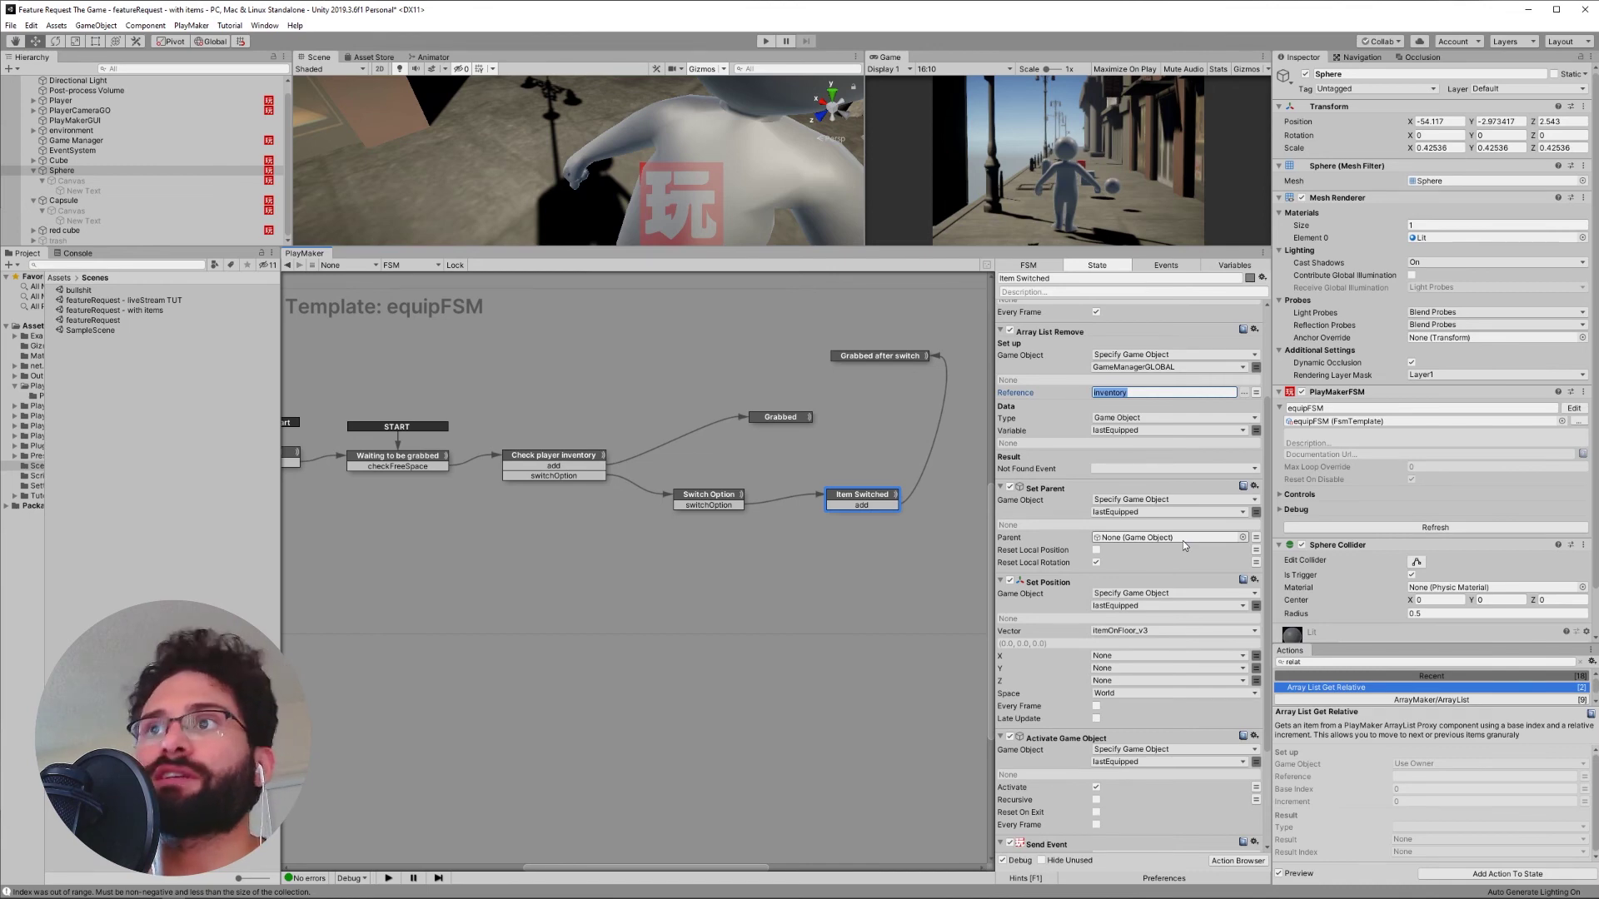
Scroll through the remaining drop actions and bring the dropped state into view.
{"action": "scroll", "coordinate": [1183, 541], "scroll_direction": "down", "scroll_amount": 3}
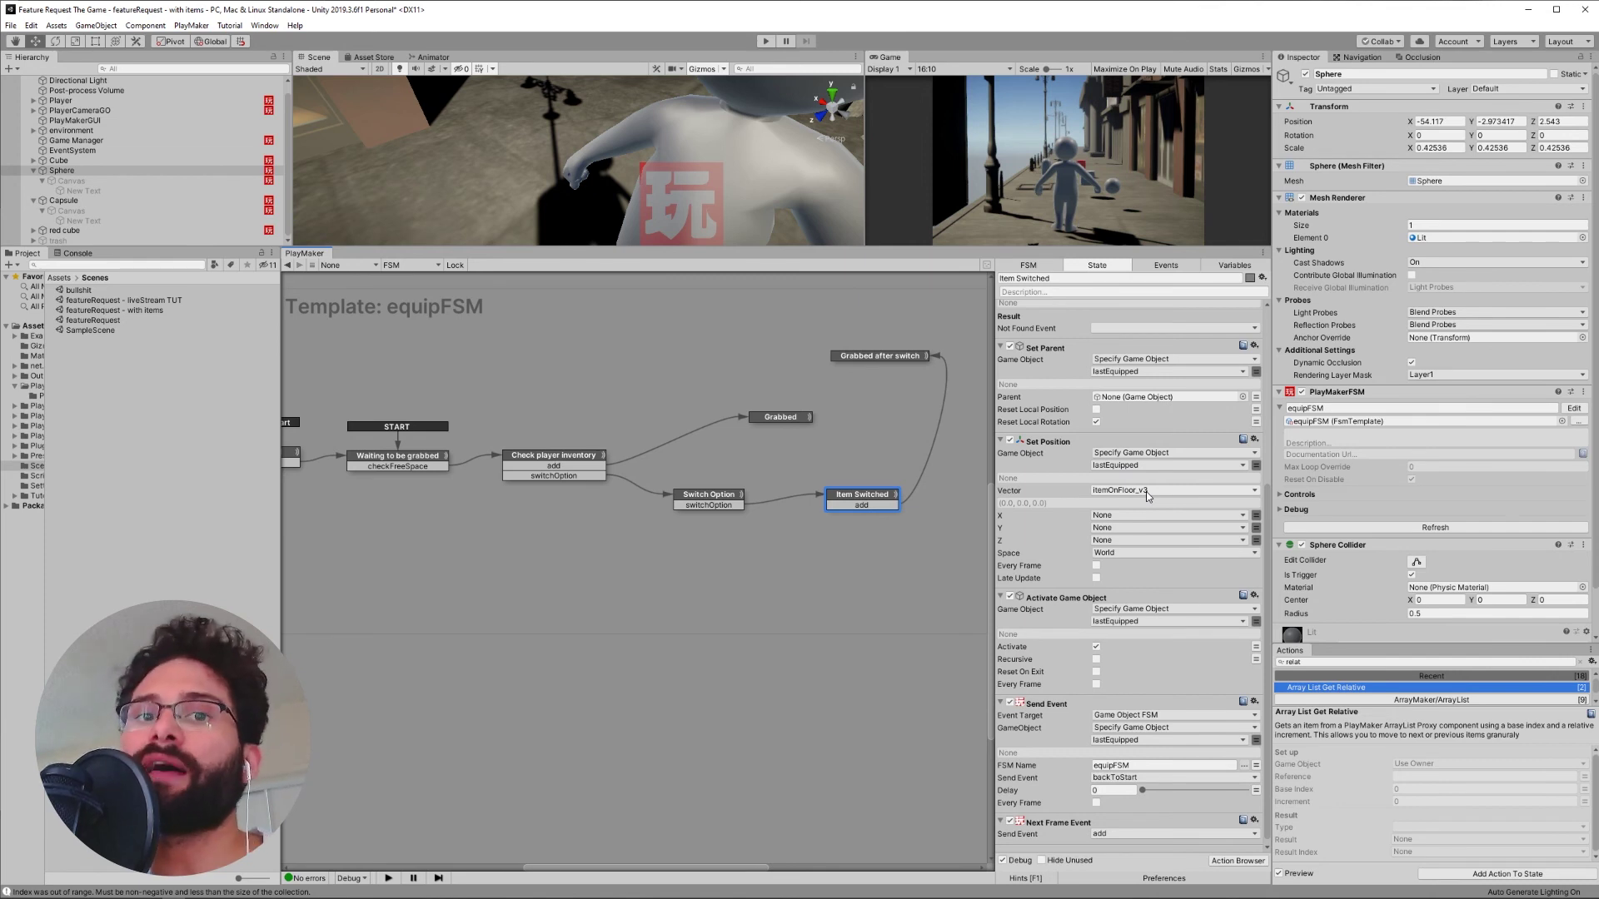
{"action": "scroll", "coordinate": [1146, 491], "scroll_direction": "down", "scroll_amount": 1}
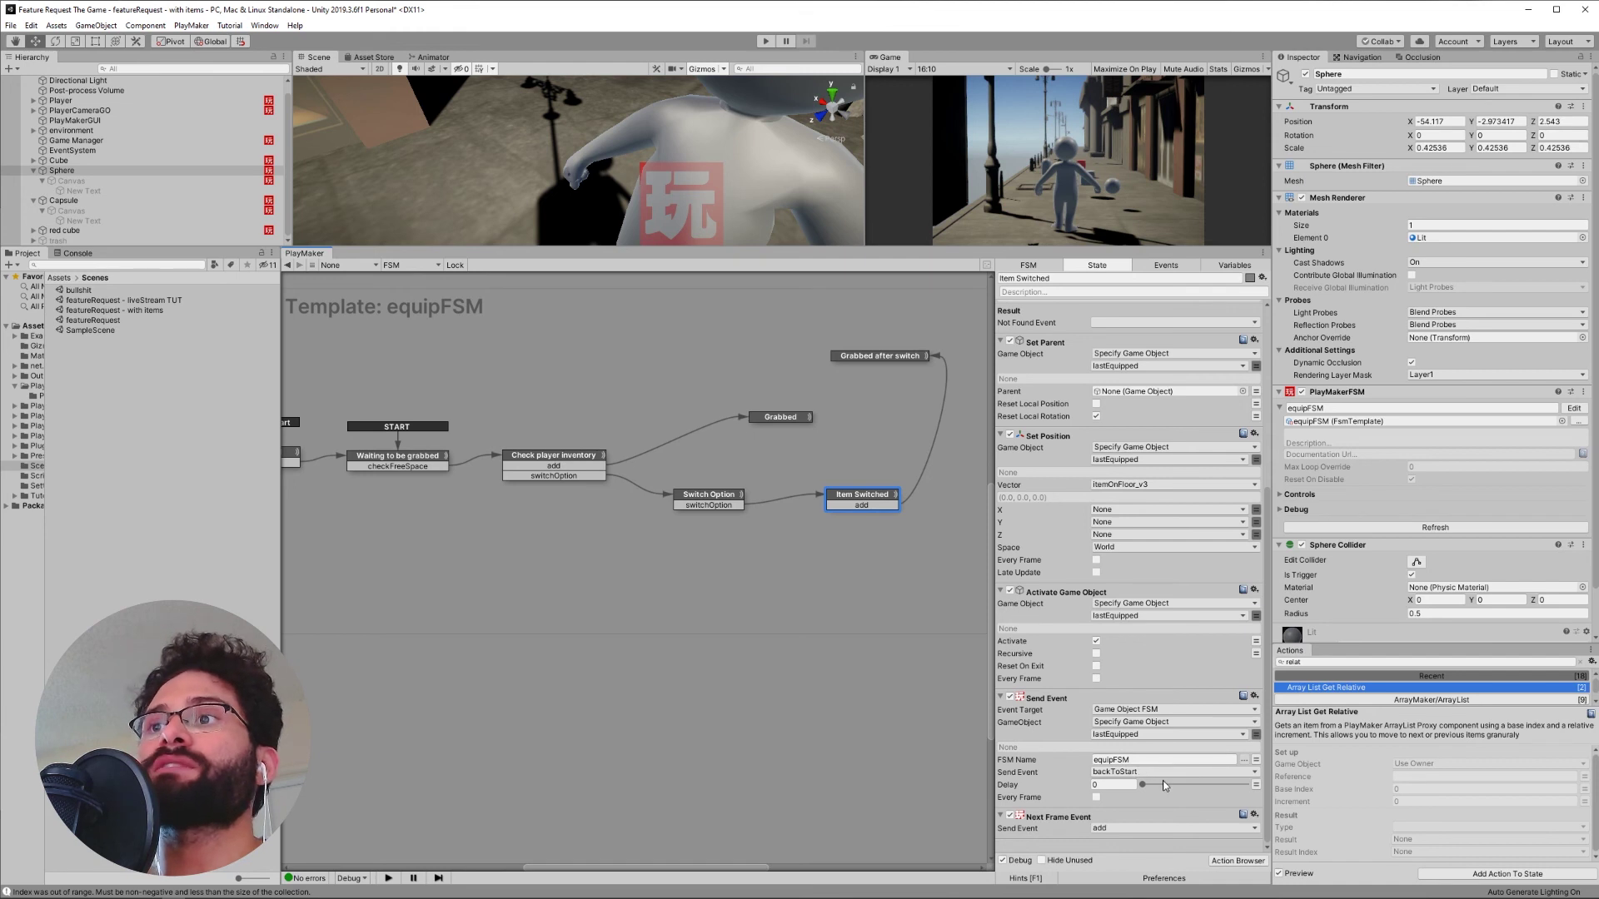
{"action": "middle_click_drag", "start_coordinate": [493, 588], "coordinate": [538, 577]}
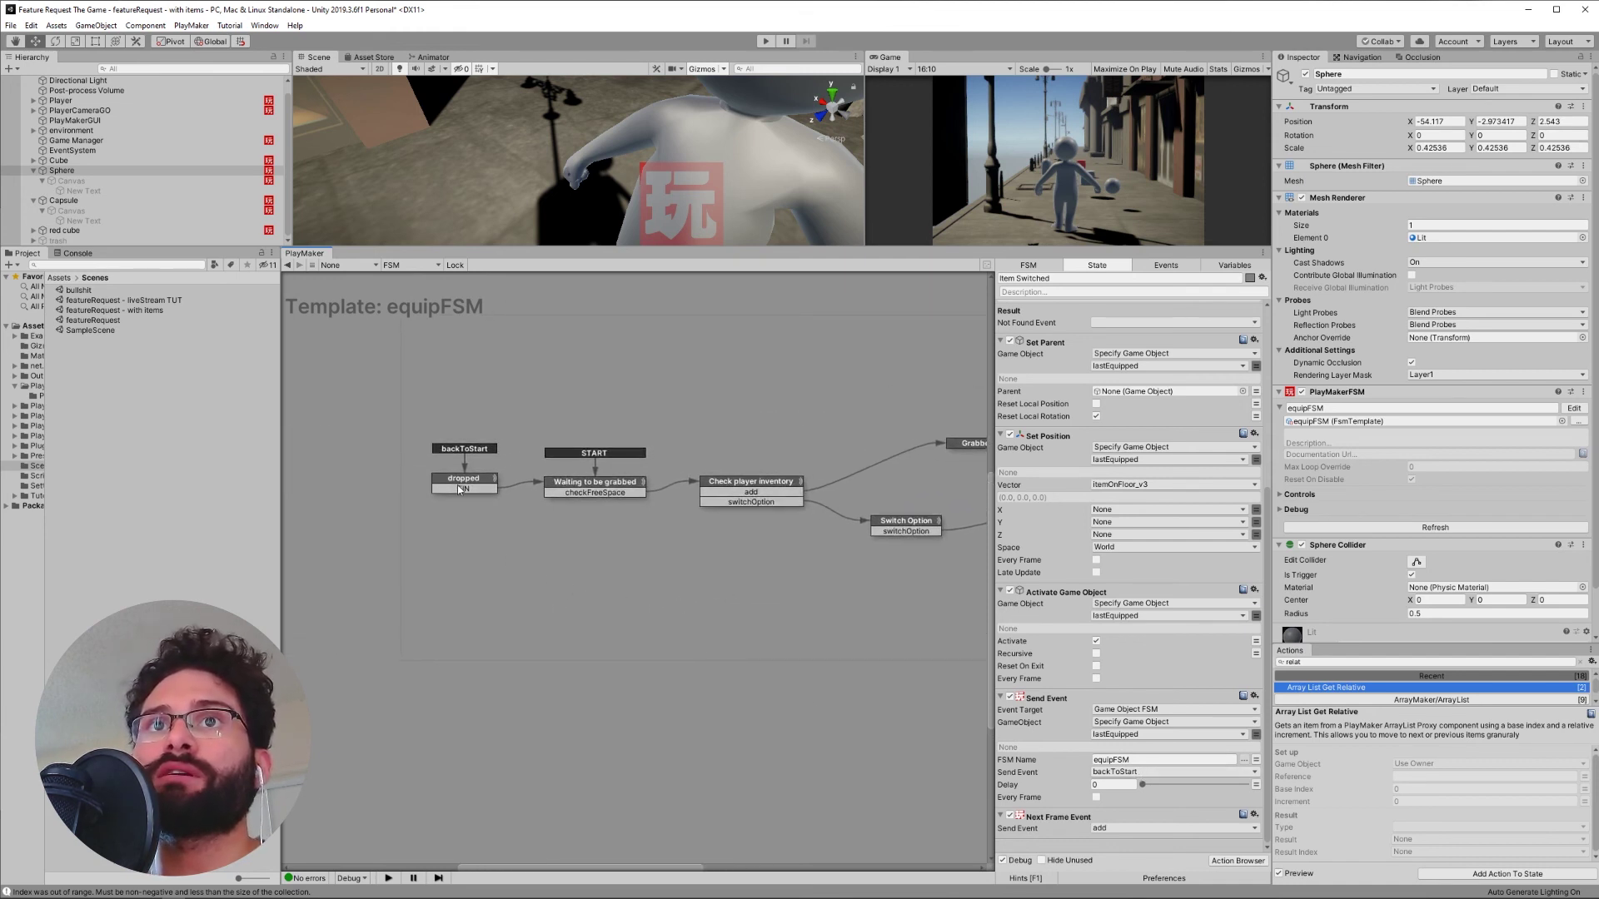
Check the dropped state's 0.5 second wait and the Waiting to be grabbed trigger, then reselect Item Switched.
{"action": "left_click", "coordinate": [462, 481]}
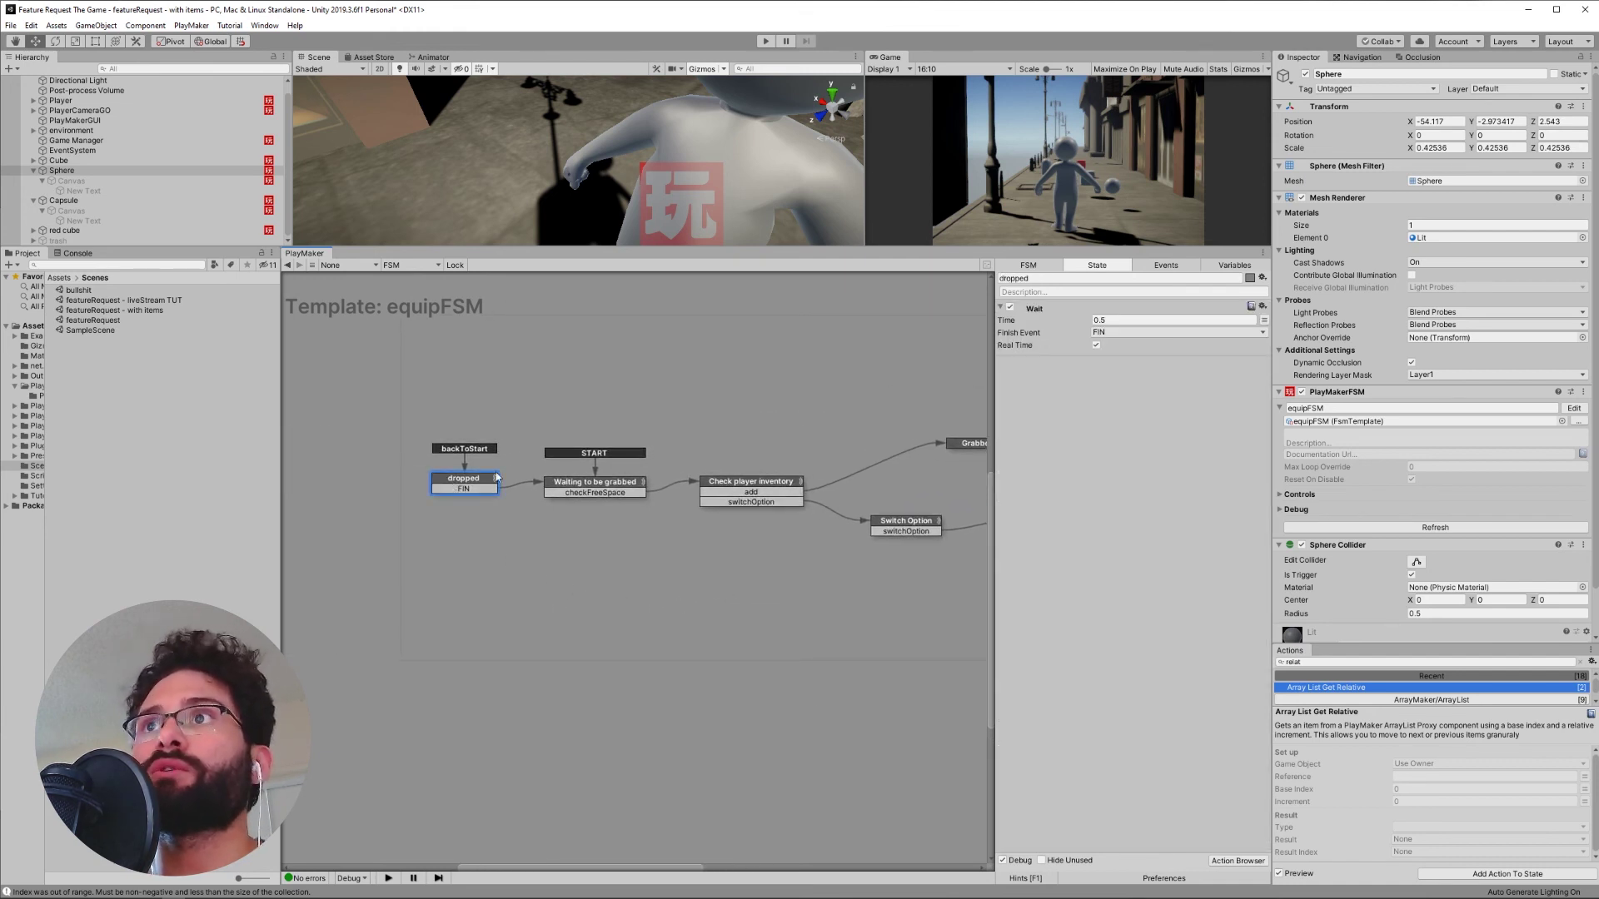
{"action": "left_click", "coordinate": [601, 485]}
{"action": "middle_click_drag", "start_coordinate": [673, 683], "coordinate": [633, 671]}
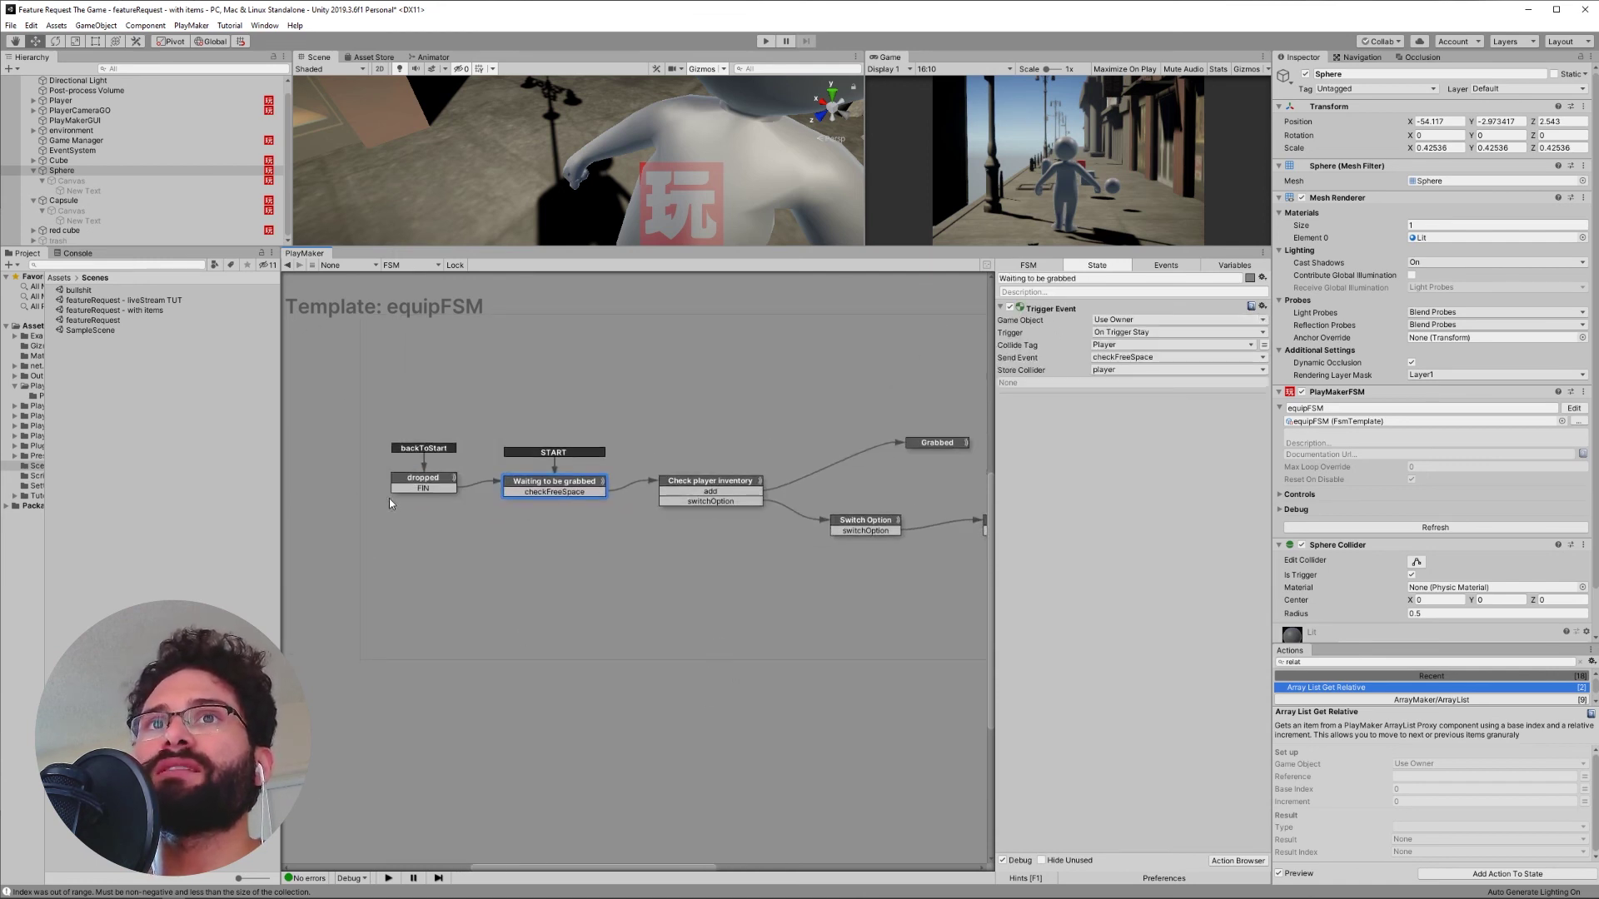
{"action": "left_click", "coordinate": [411, 479]}
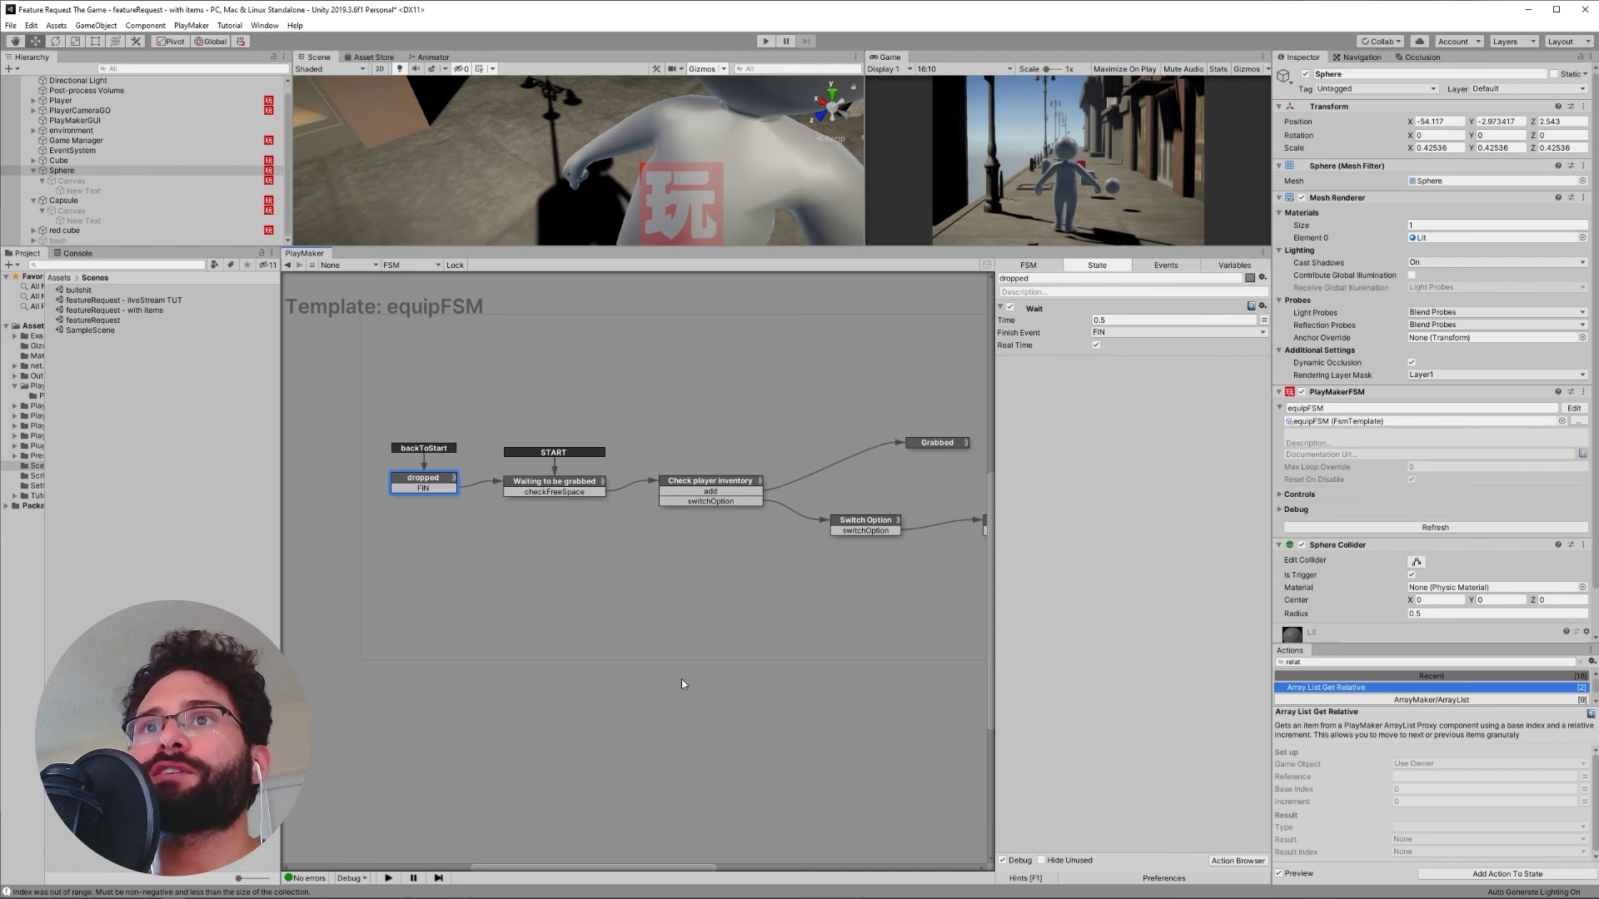
{"action": "middle_click_drag", "start_coordinate": [681, 677], "coordinate": [418, 670]}
{"action": "left_click", "coordinate": [754, 514]}
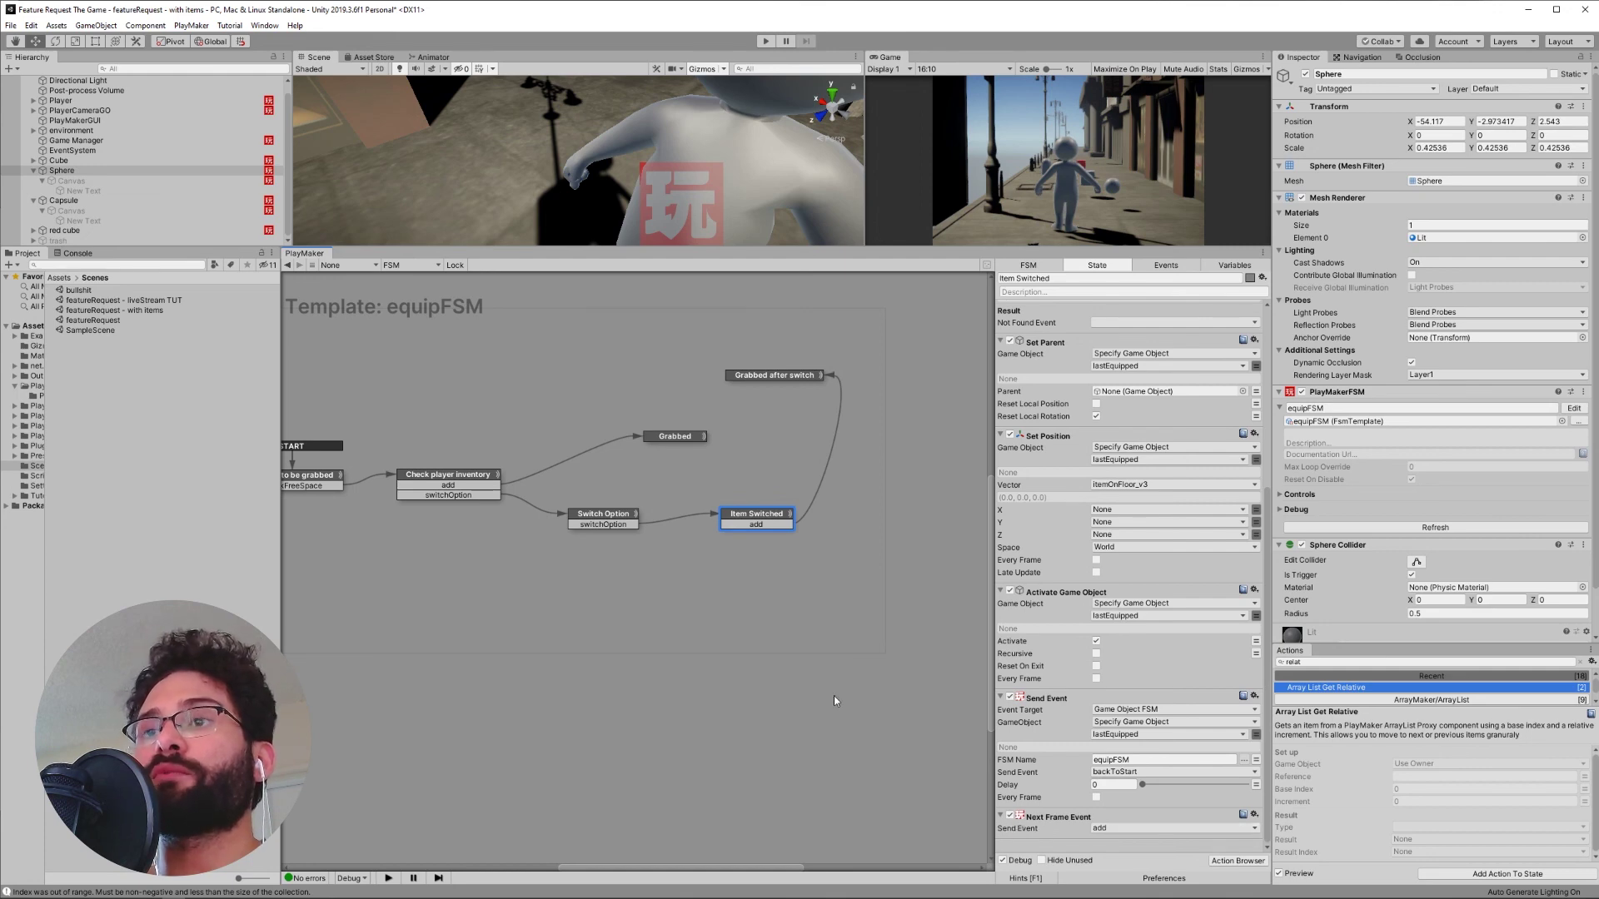
Review Grabbed after switch's inventory-swap actions, then view State 2's add event in the Player's itemsFSM.
{"action": "left_click", "coordinate": [772, 375]}
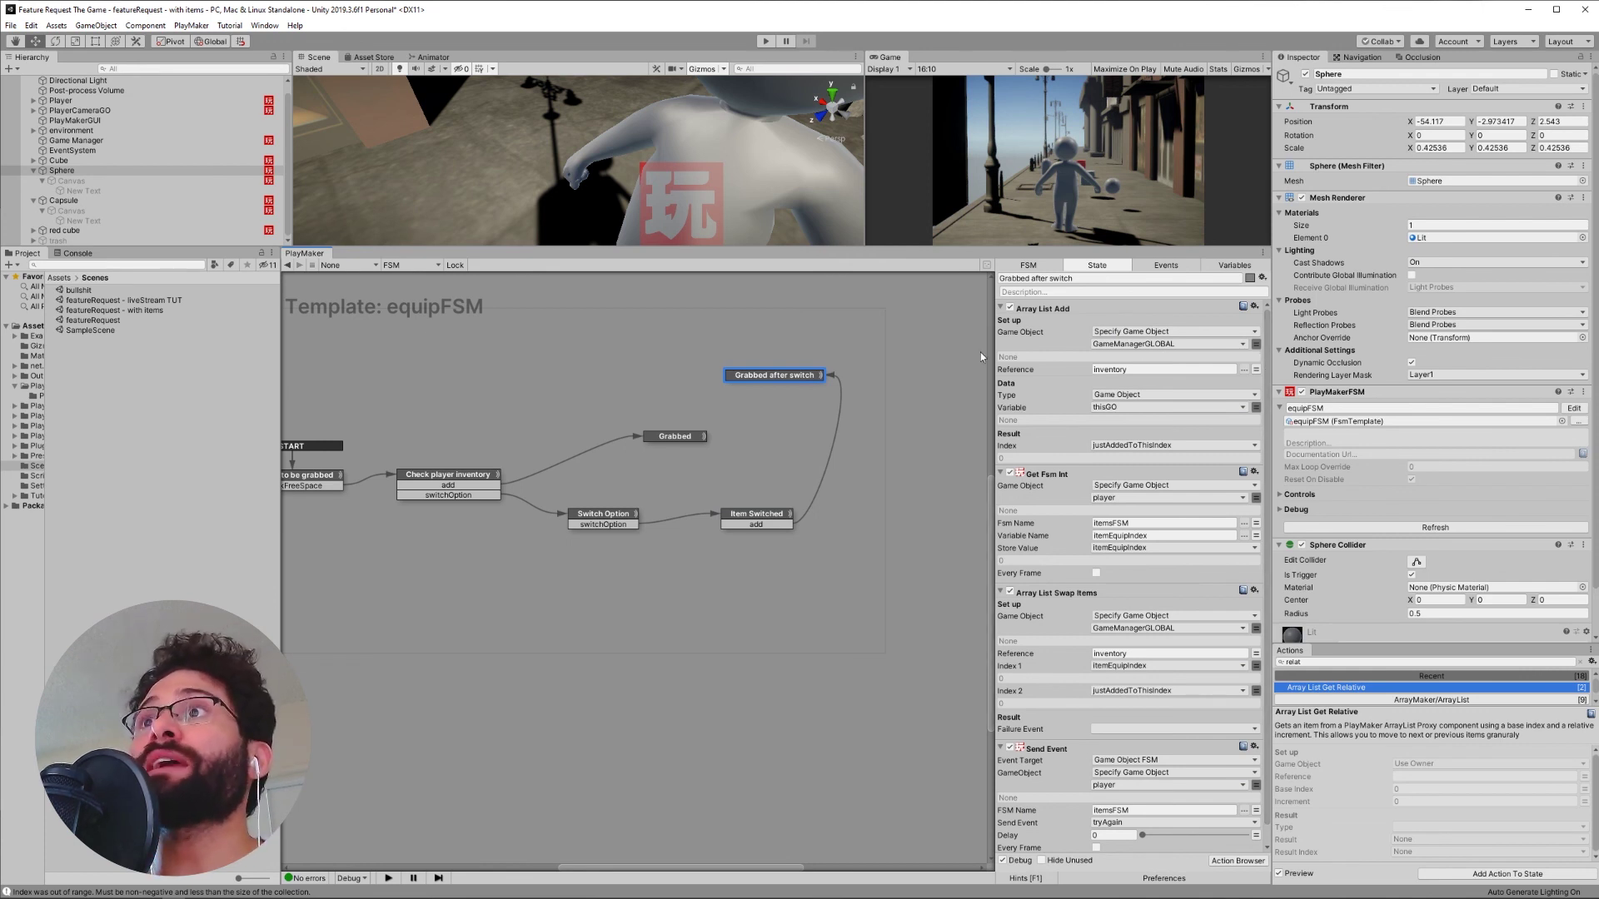
{"action": "scroll", "coordinate": [1264, 429], "scroll_direction": "down", "scroll_amount": 1}
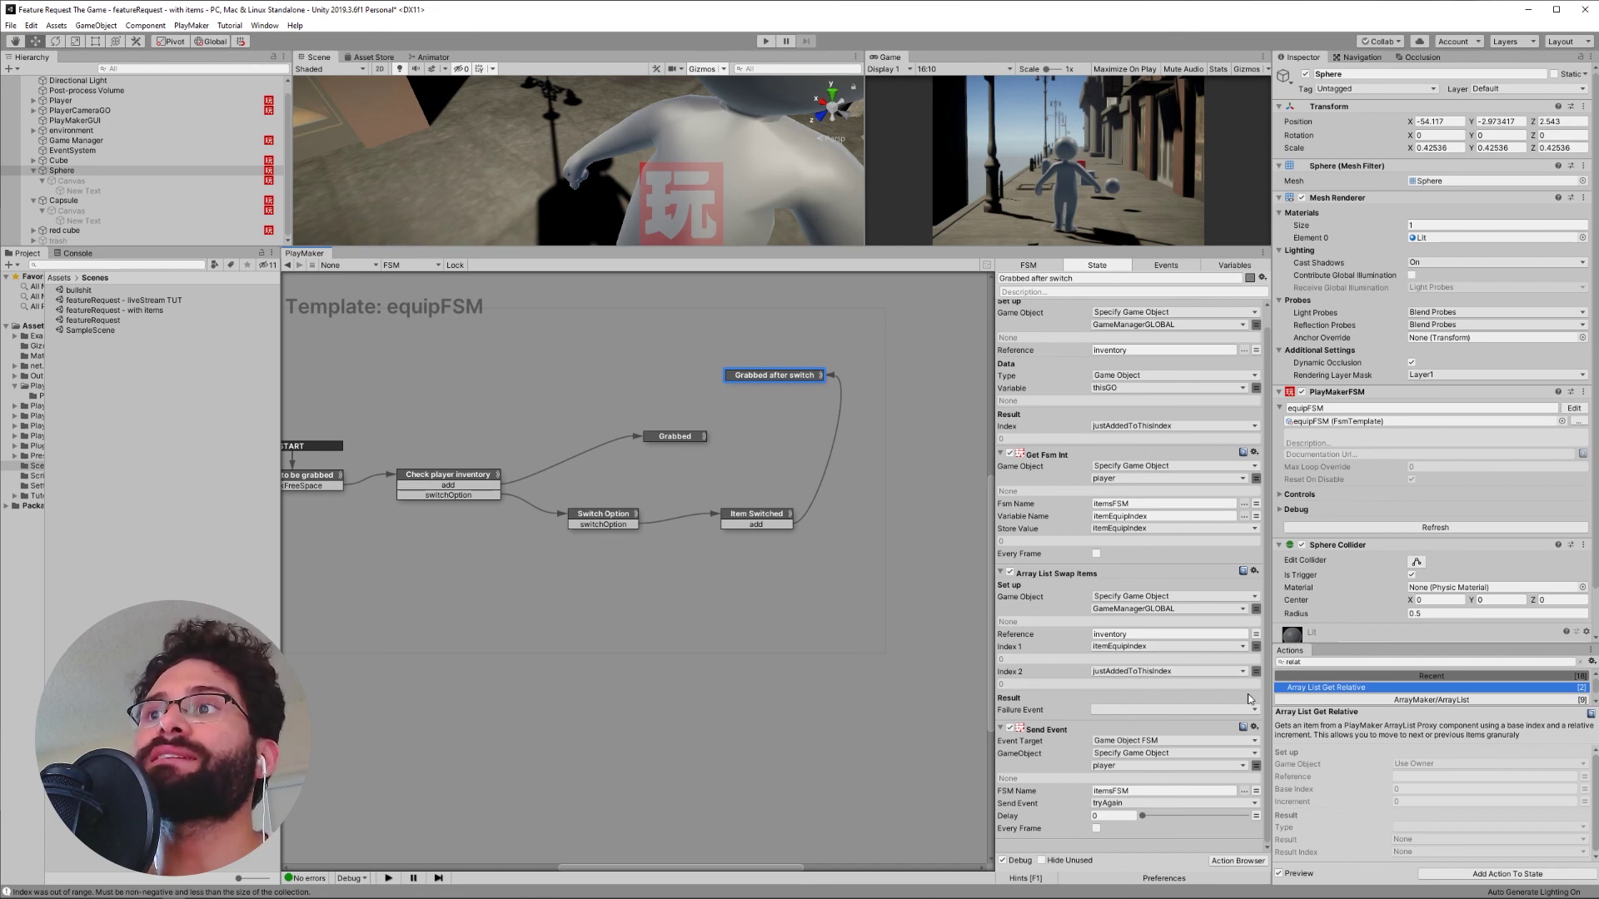
{"action": "left_click_drag", "start_coordinate": [1266, 696], "coordinate": [1274, 635]}
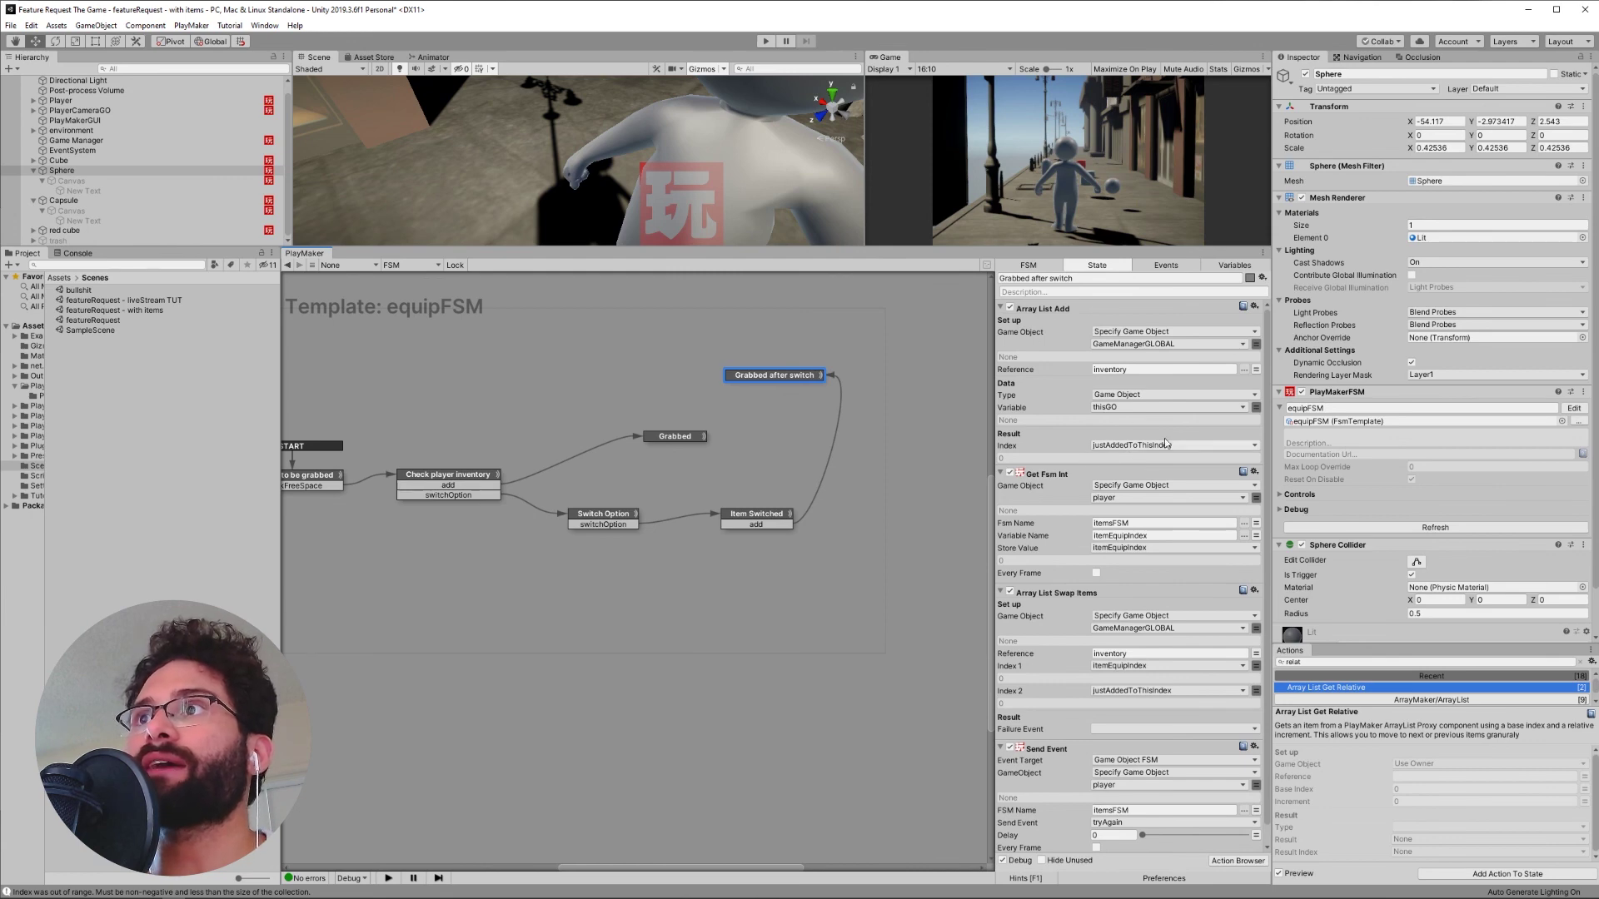
{"action": "scroll", "coordinate": [1068, 702], "scroll_direction": "down", "scroll_amount": 1}
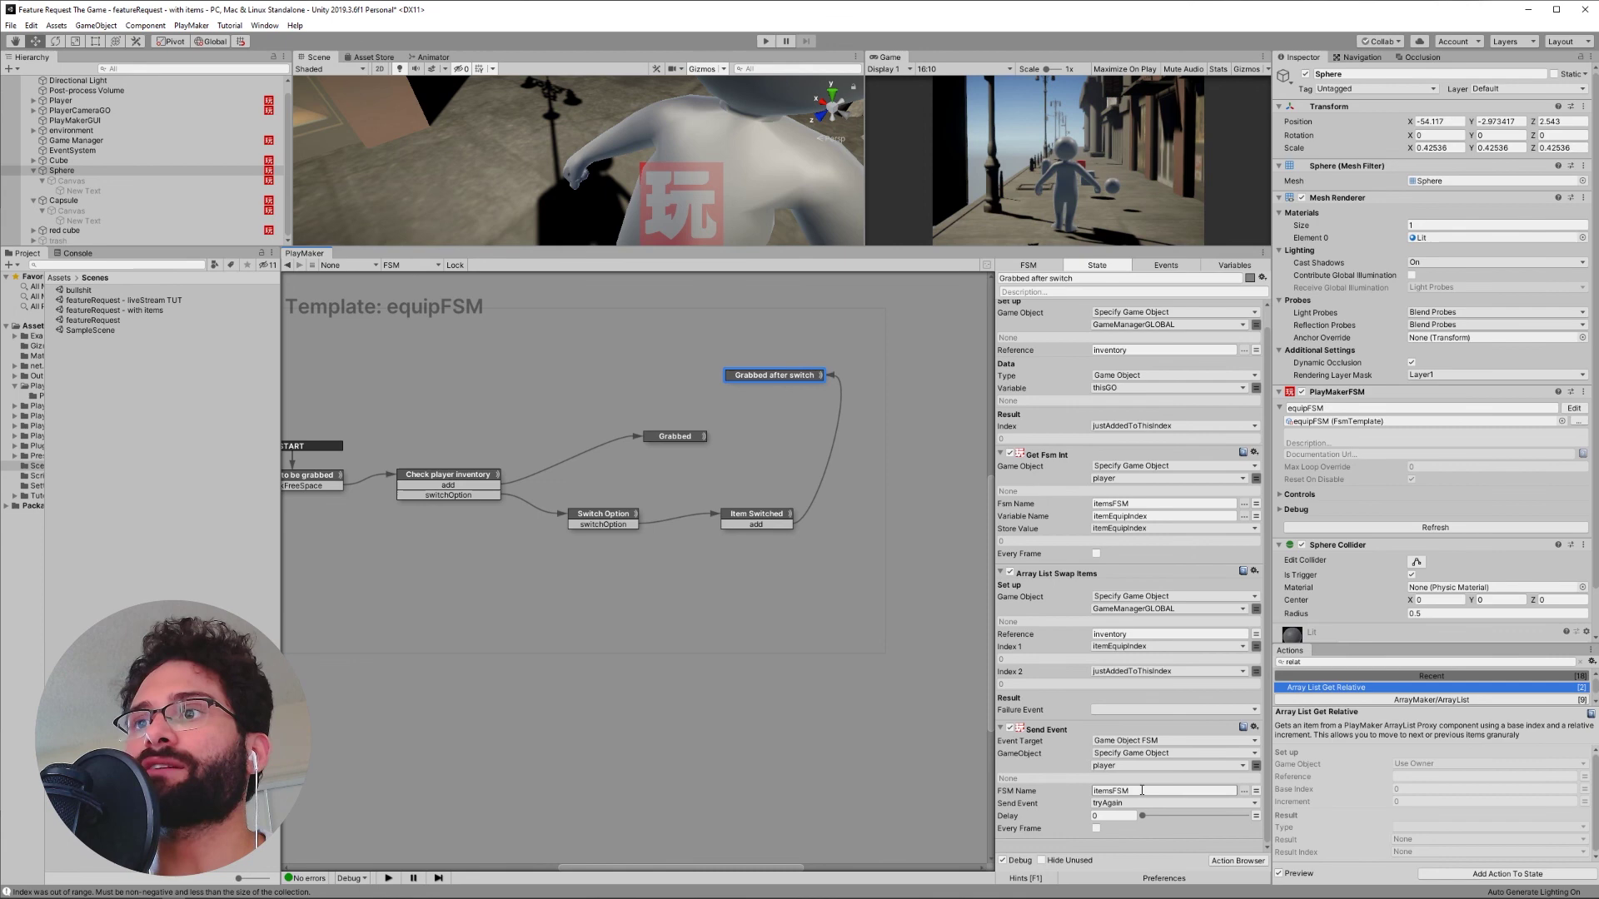
{"action": "left_click", "coordinate": [53, 101]}
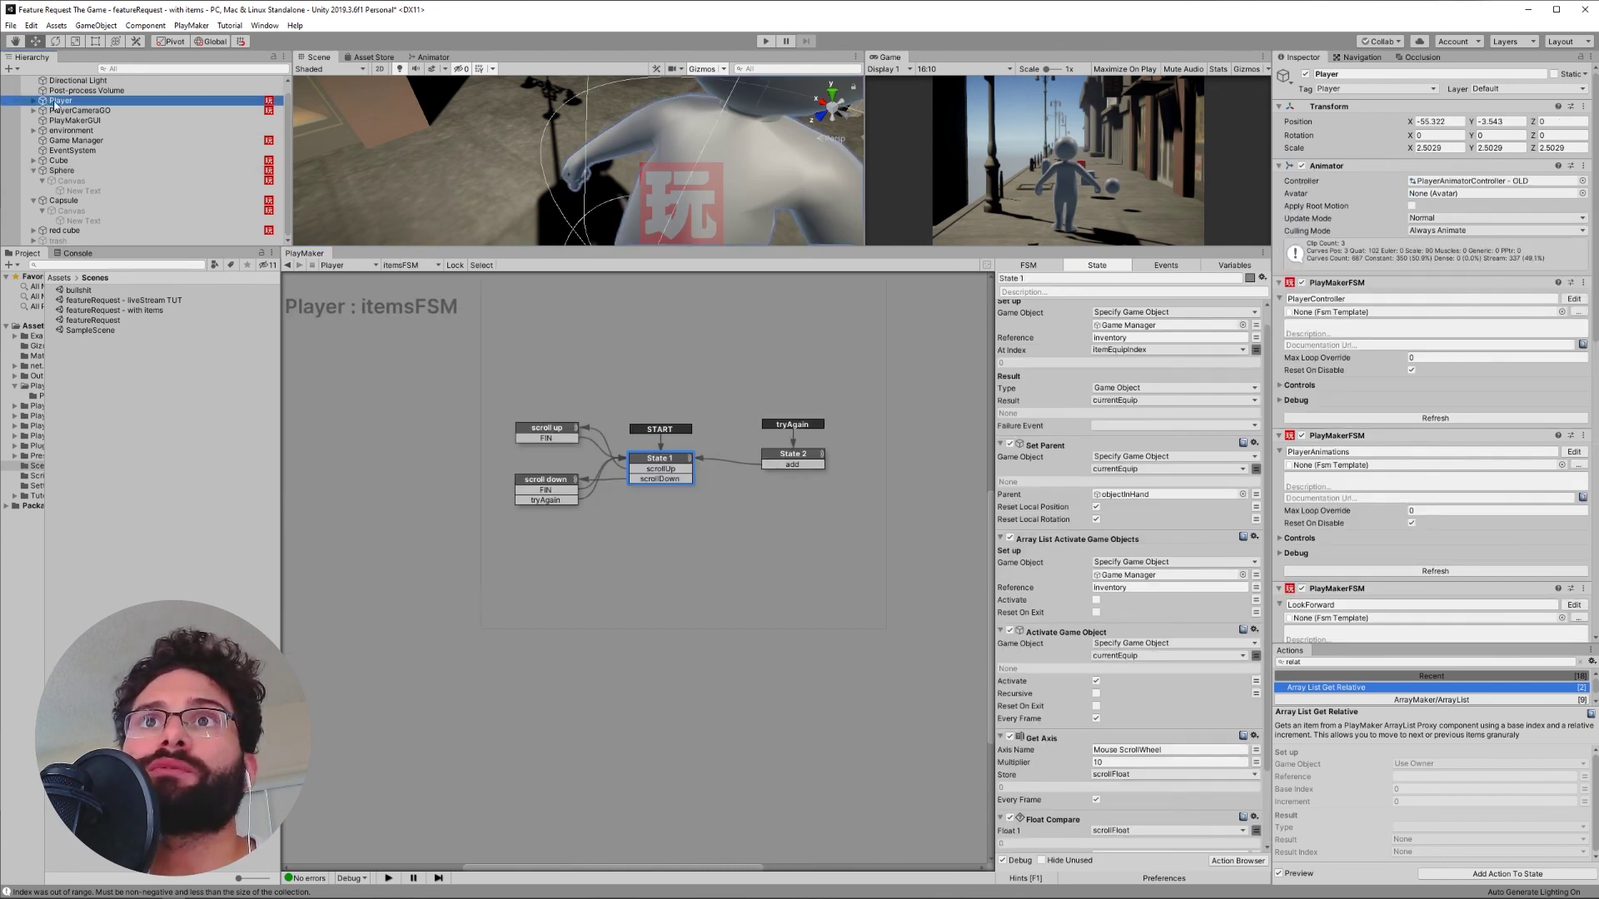
{"action": "left_click", "coordinate": [779, 458]}
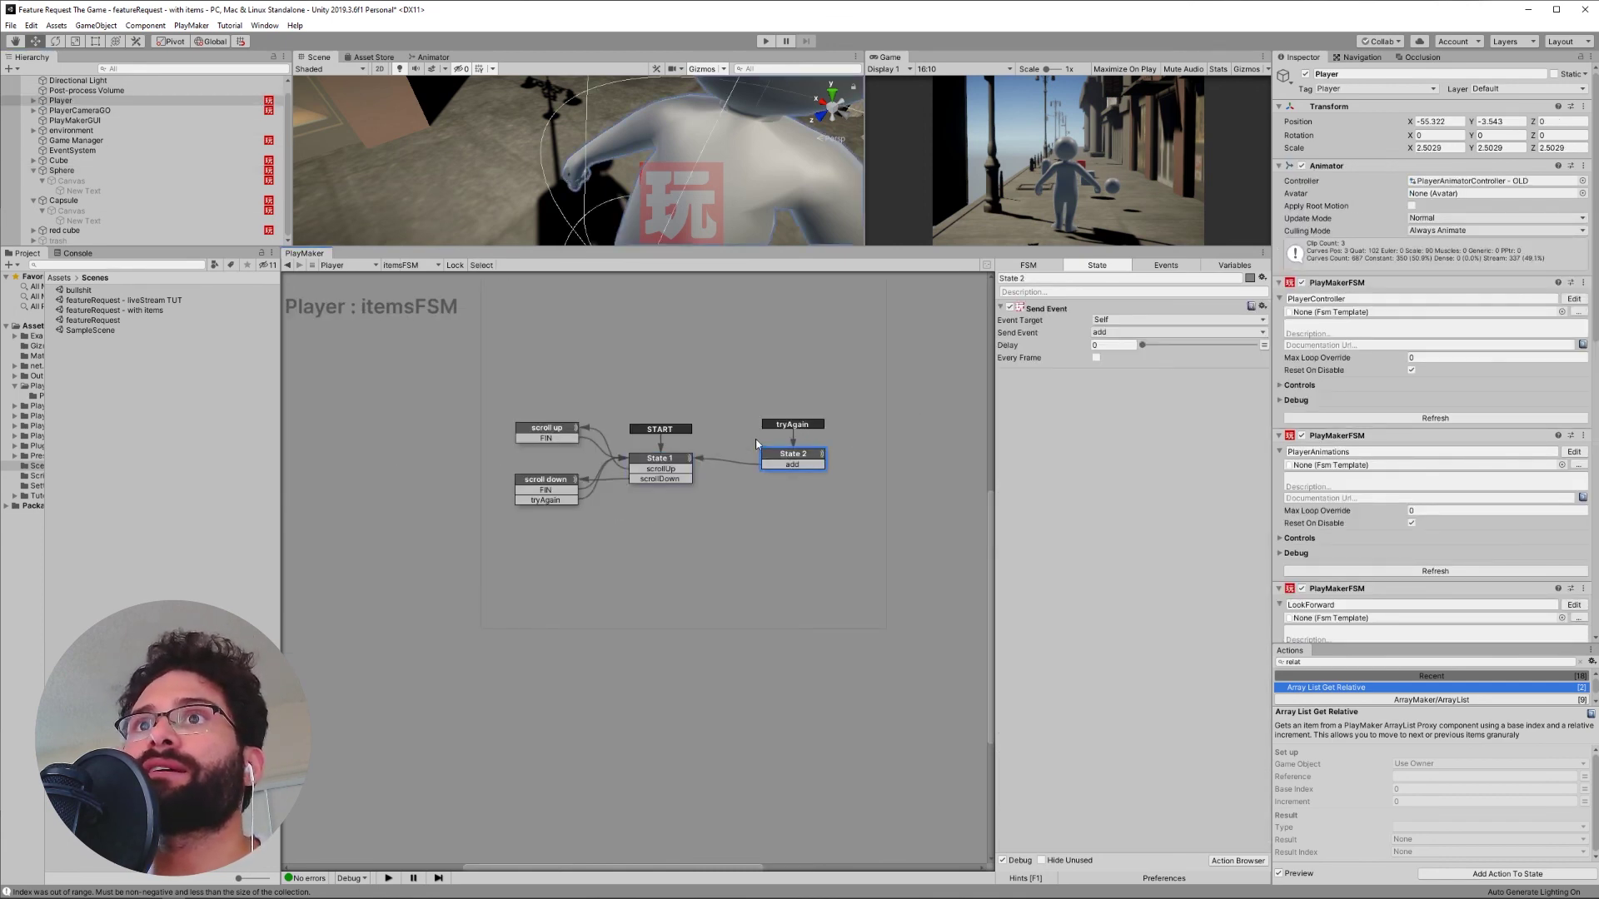